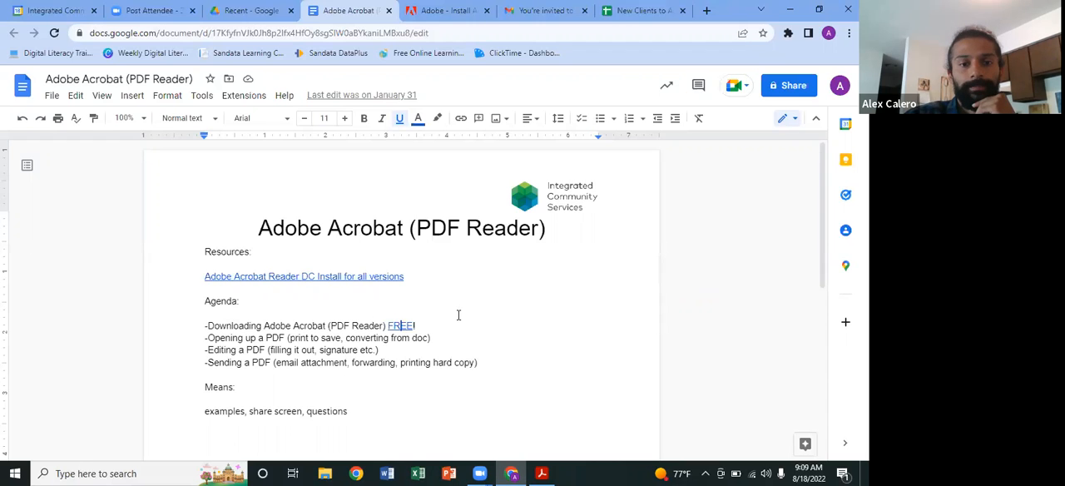
Step: Close the old Adobe install page and search Google for "adobe acrobat reader" in a new browser tab
scroll(458, 315, down, 1)
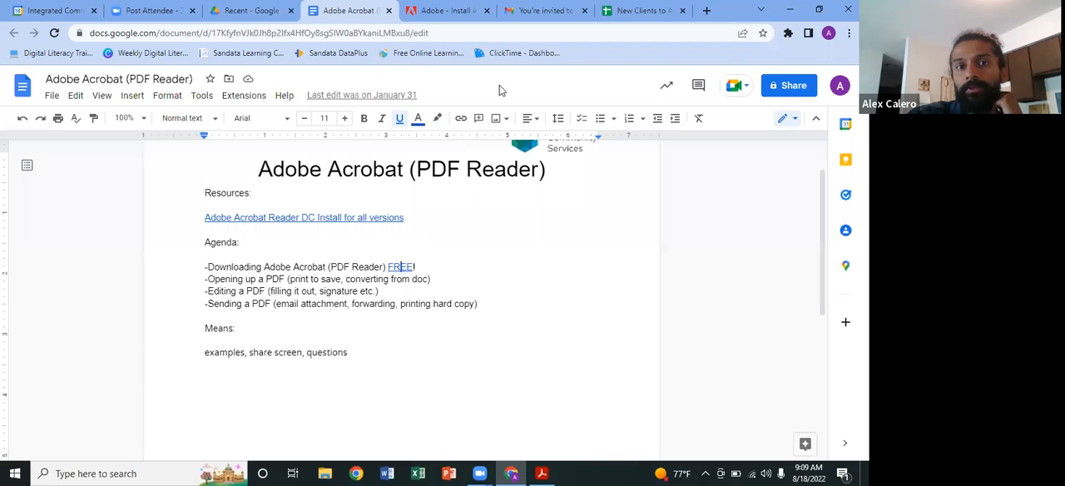
click(487, 10)
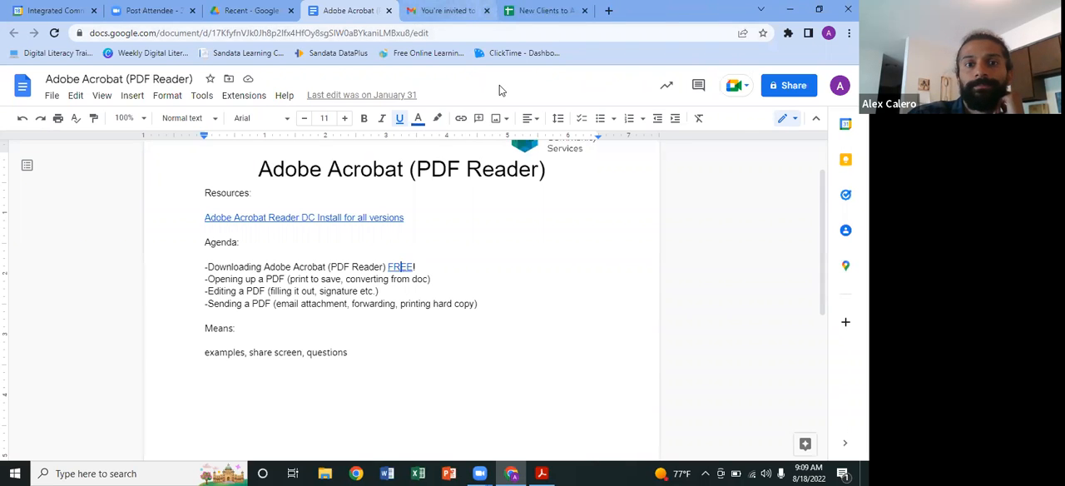
key(ctrl+Tab)
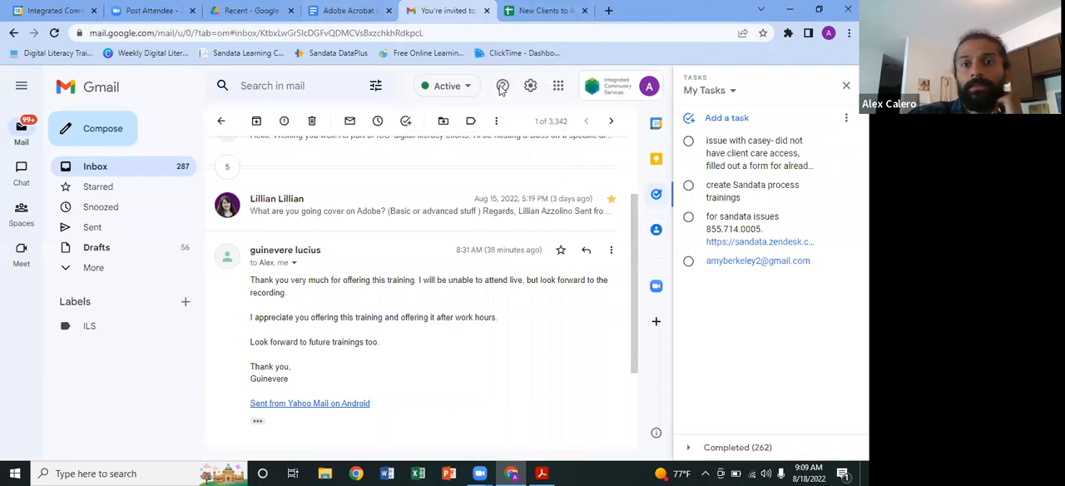
key(ctrl+Tab)
key(ctrl+t)
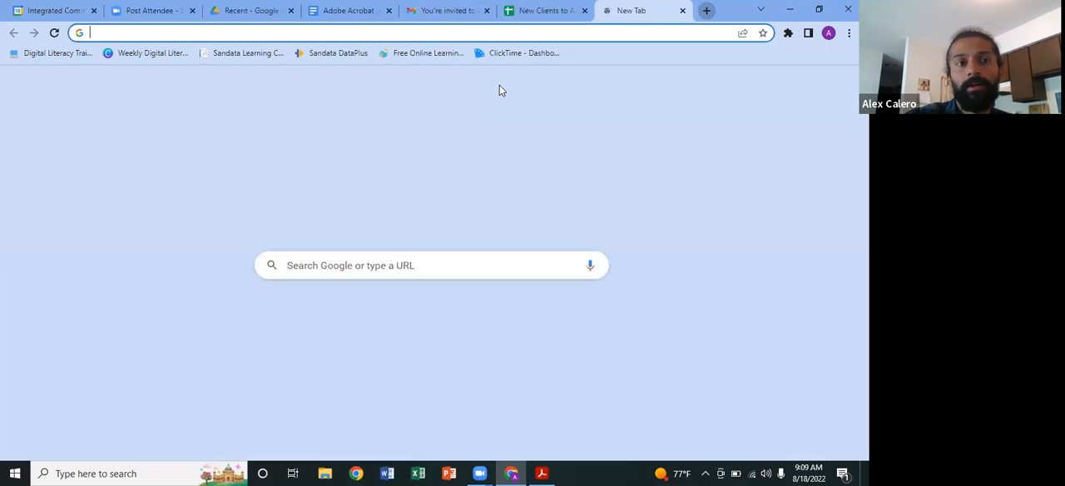
text(adobe )
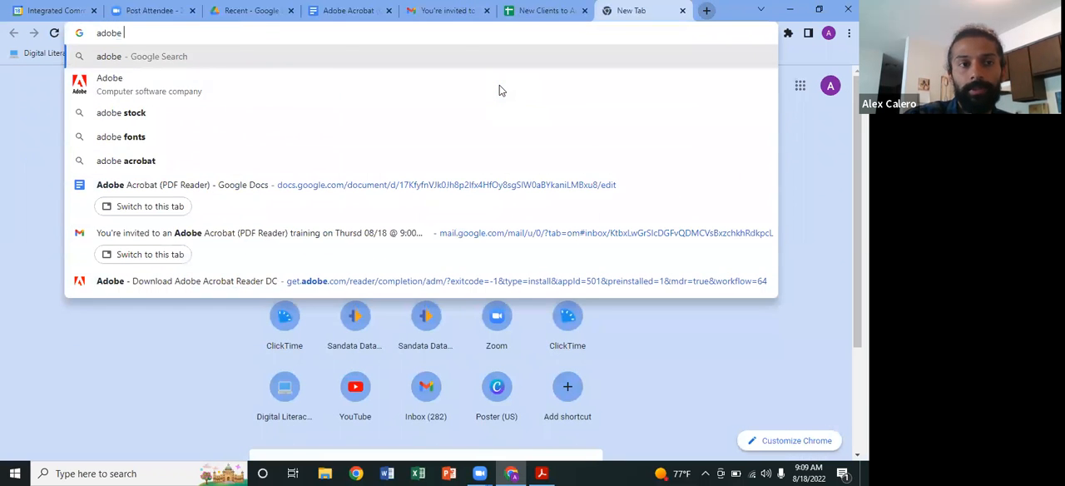
text(acro)
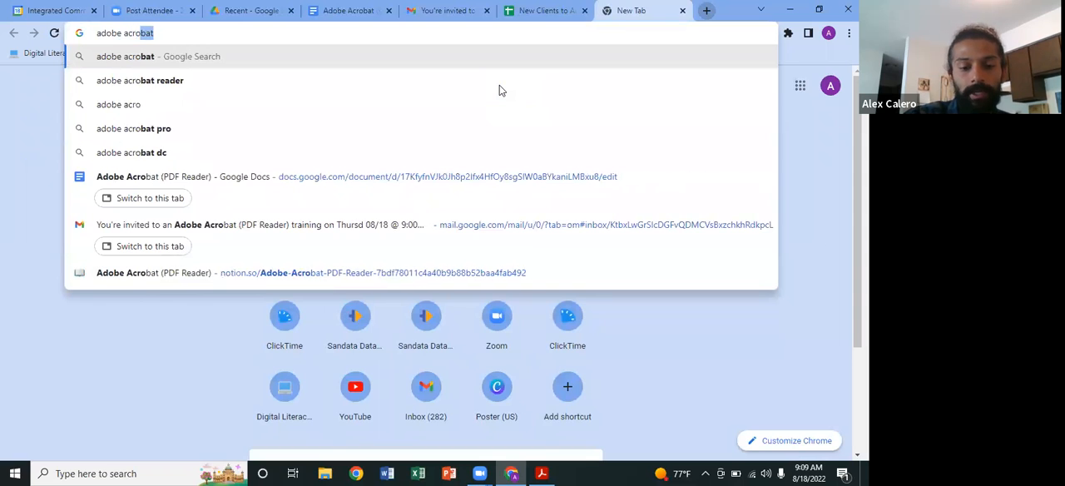
text(bat reader)
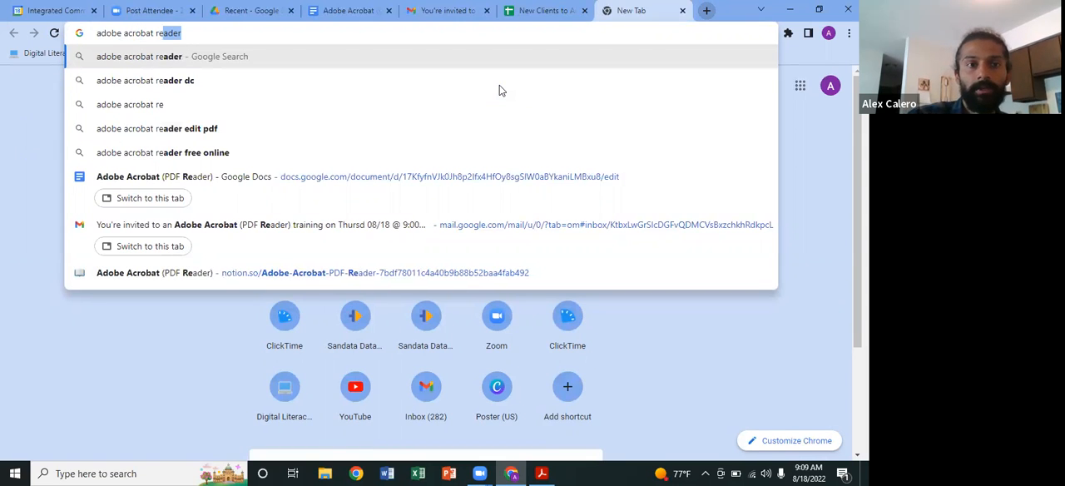
key(Return)
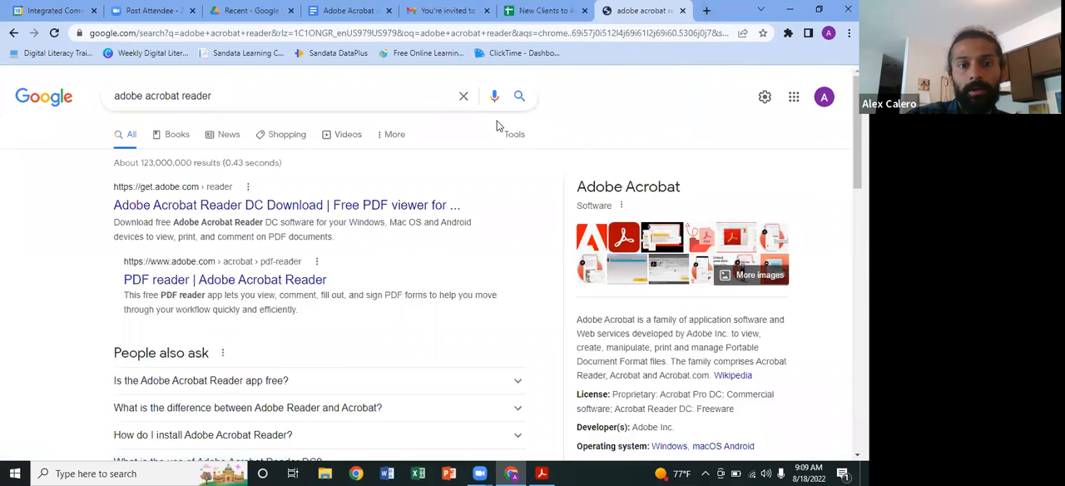
Step: Open the Adobe Acrobat Reader DC Download result from get.adobe.com
click(227, 207)
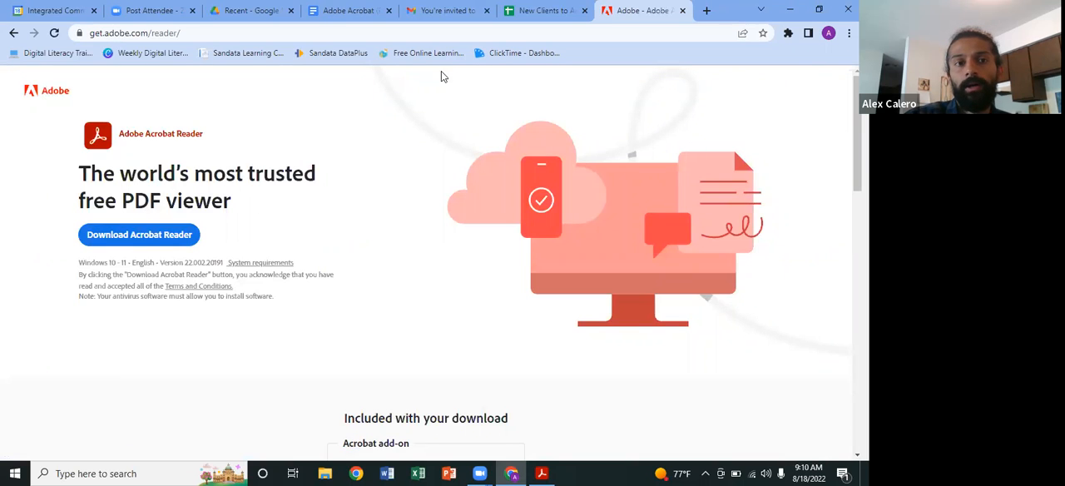
click(13, 33)
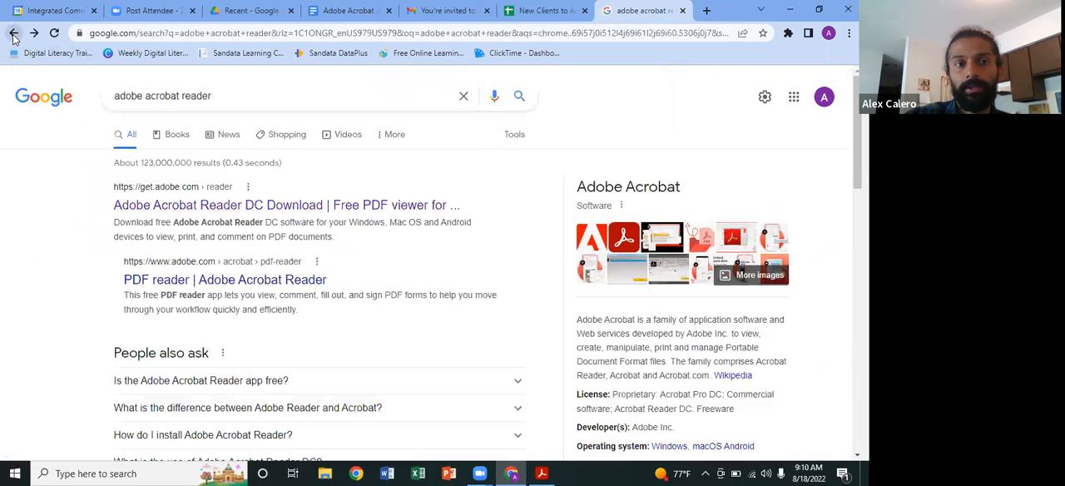
click(158, 206)
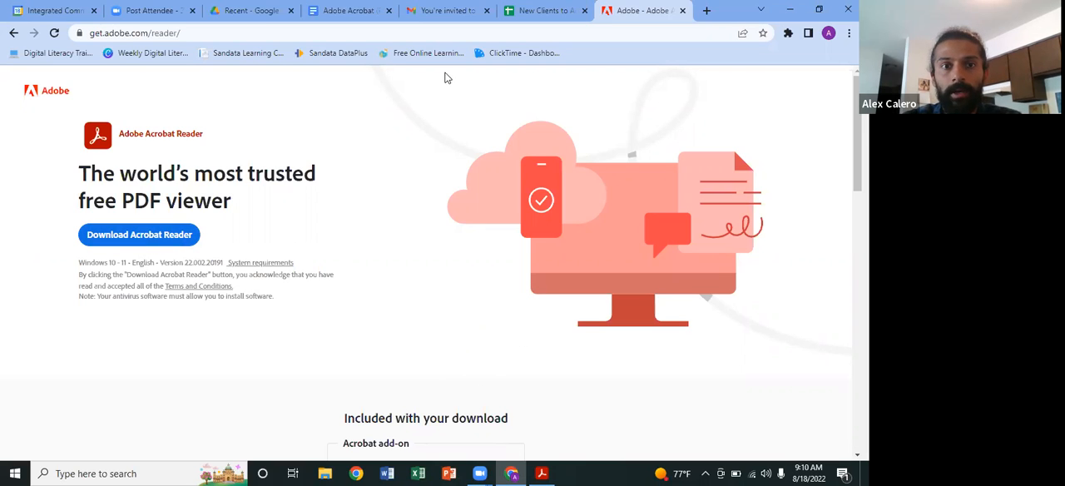
Step: Switch to Gmail, return to the inbox and search the mail for "pdf"
click(354, 10)
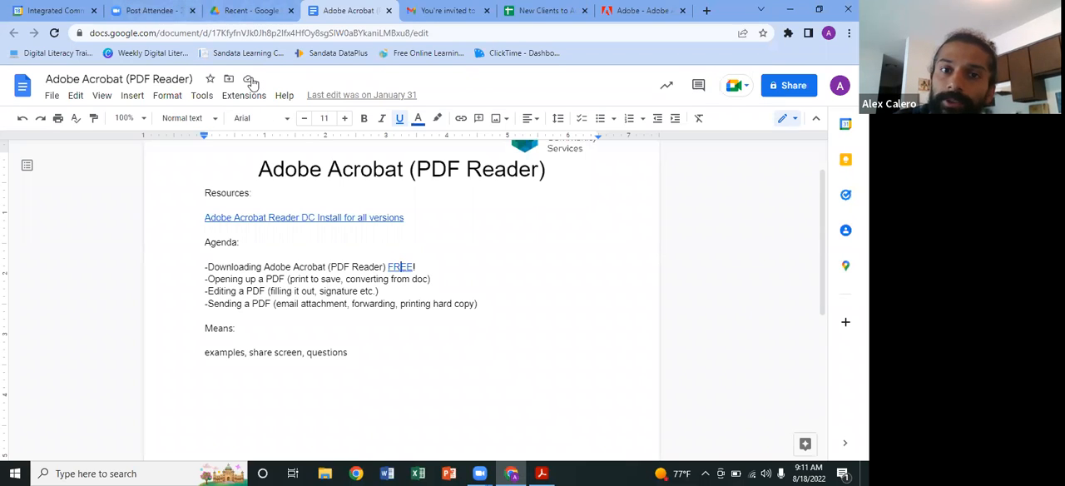
key(ctrl+Tab)
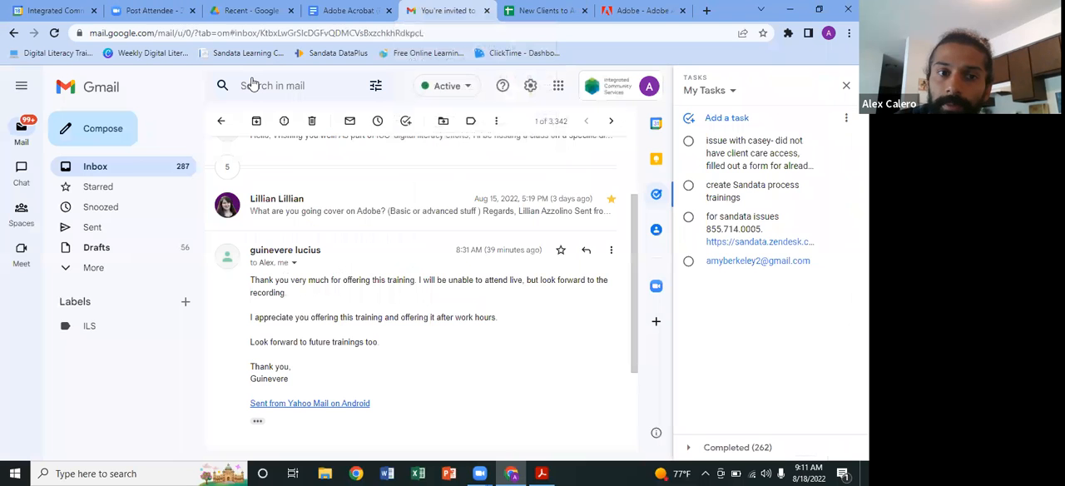
click(144, 167)
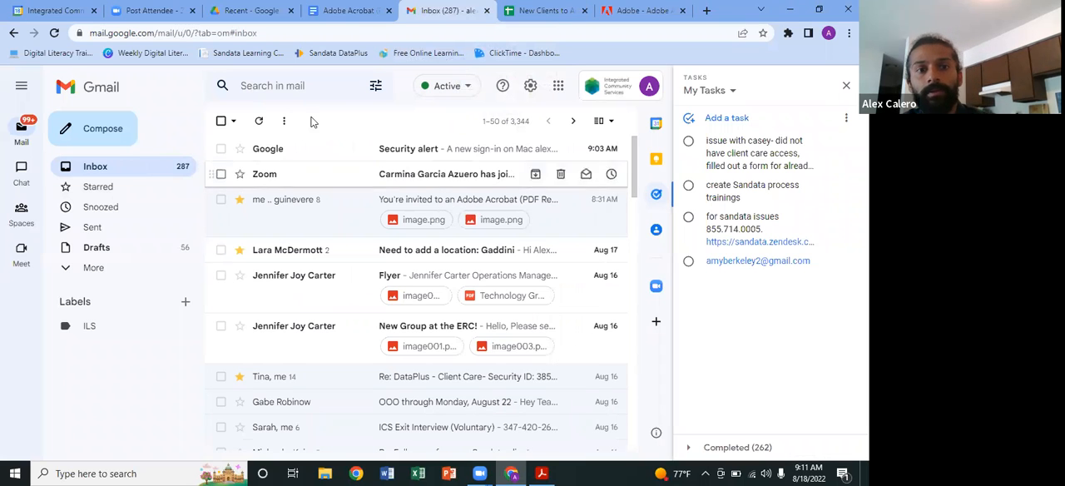
click(317, 89)
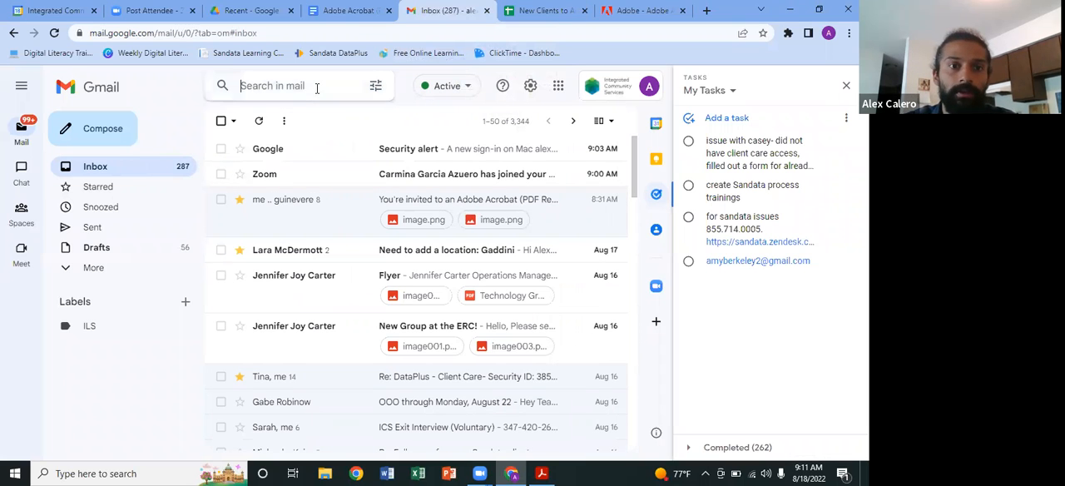
text(pdf)
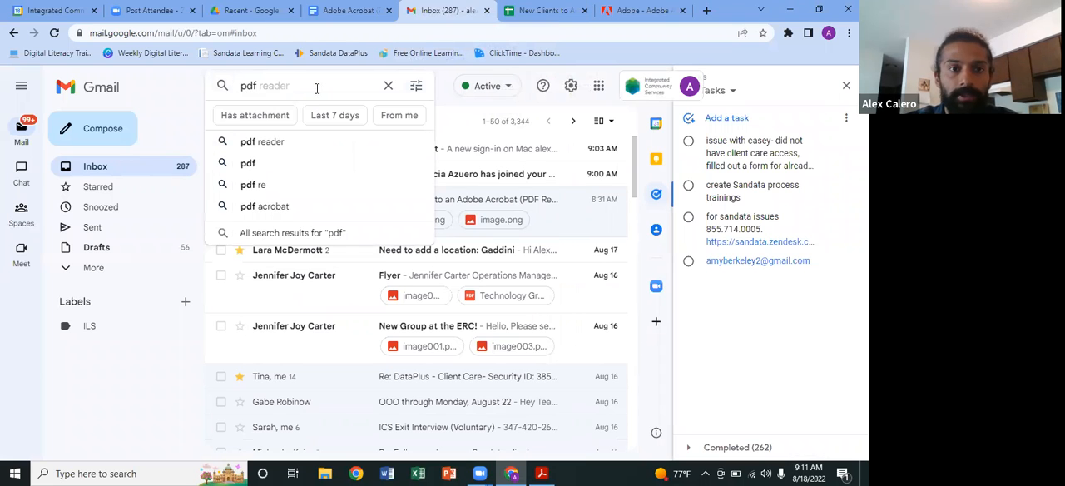
key(Return)
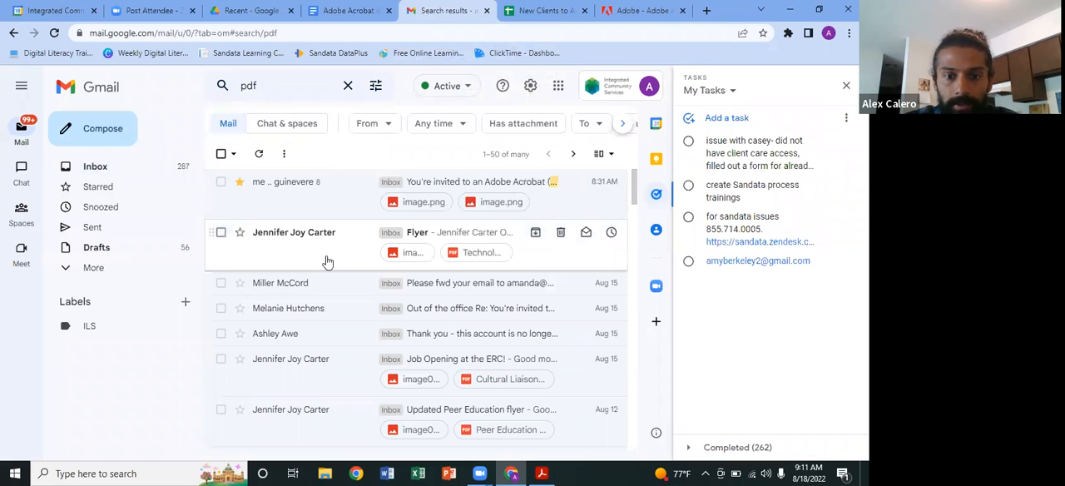
Step: Open the "Job Opening at the ERC!" email and review its message, including the line about the attached job description
scroll(327, 262, down, 3)
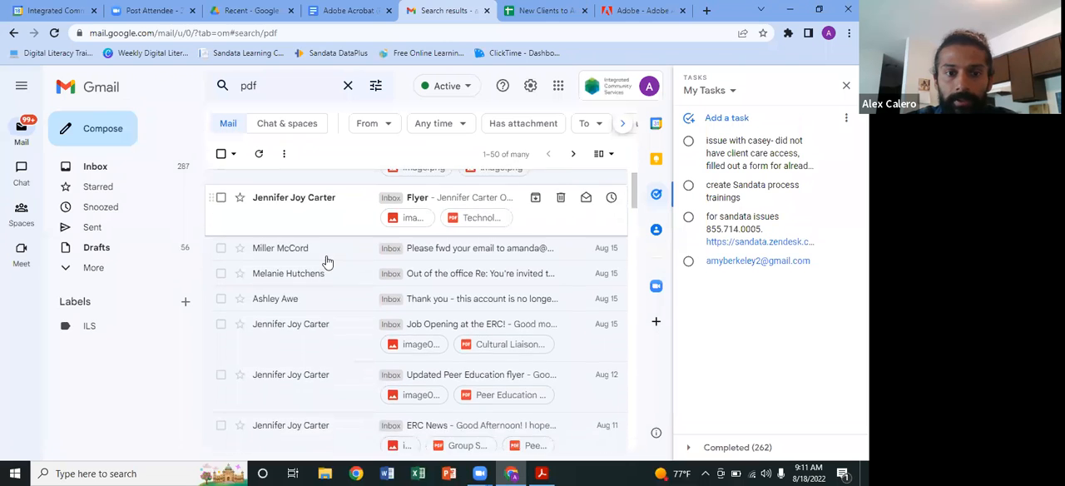
click(336, 254)
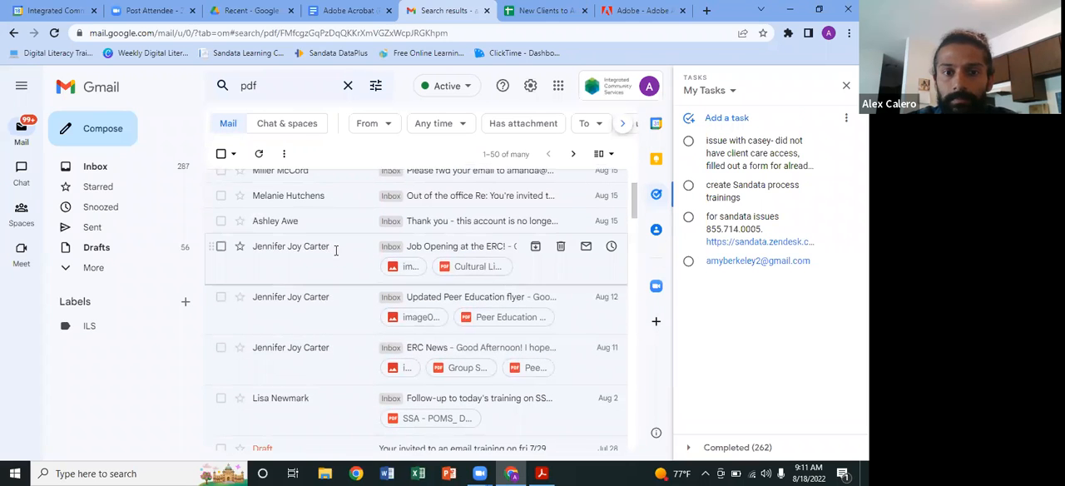
scroll(422, 342, down, 5)
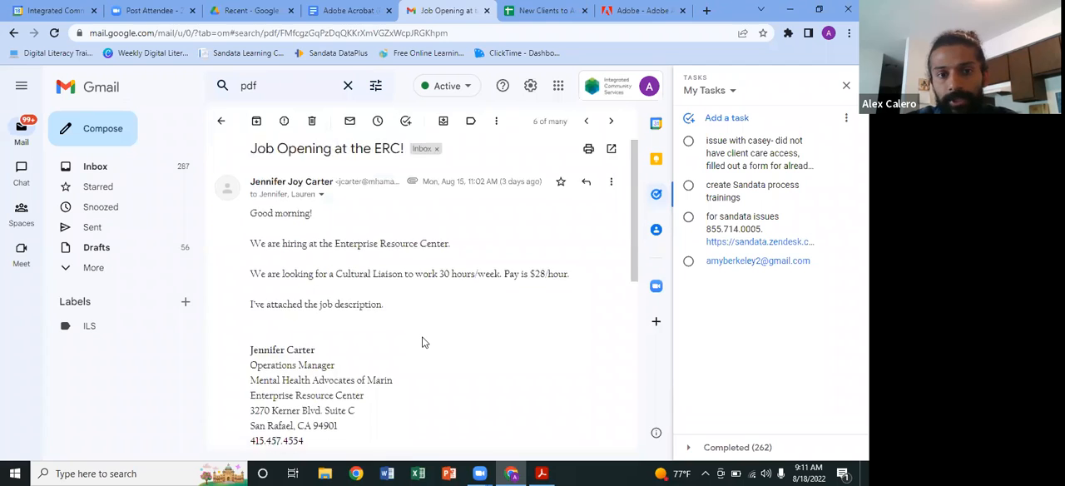
scroll(422, 342, down, 3)
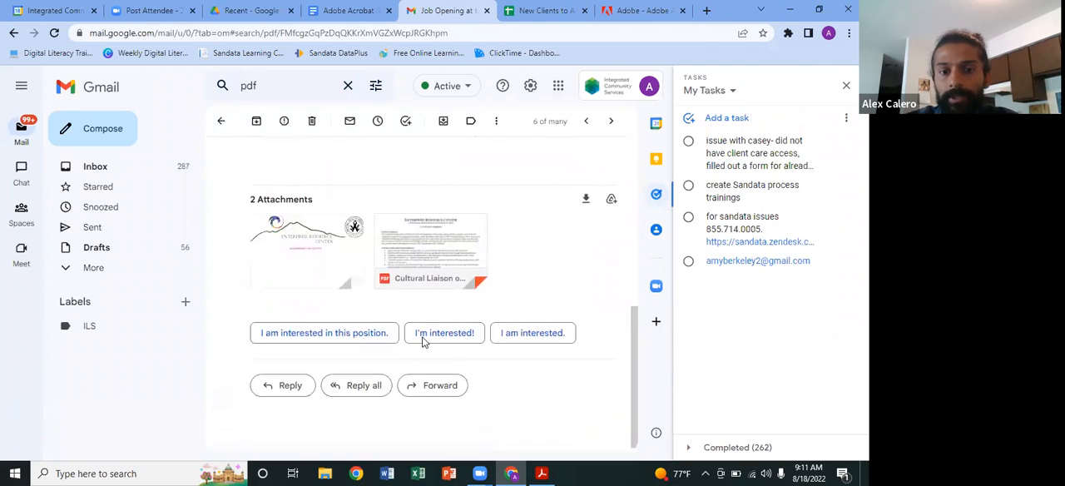
scroll(462, 262, up, 8)
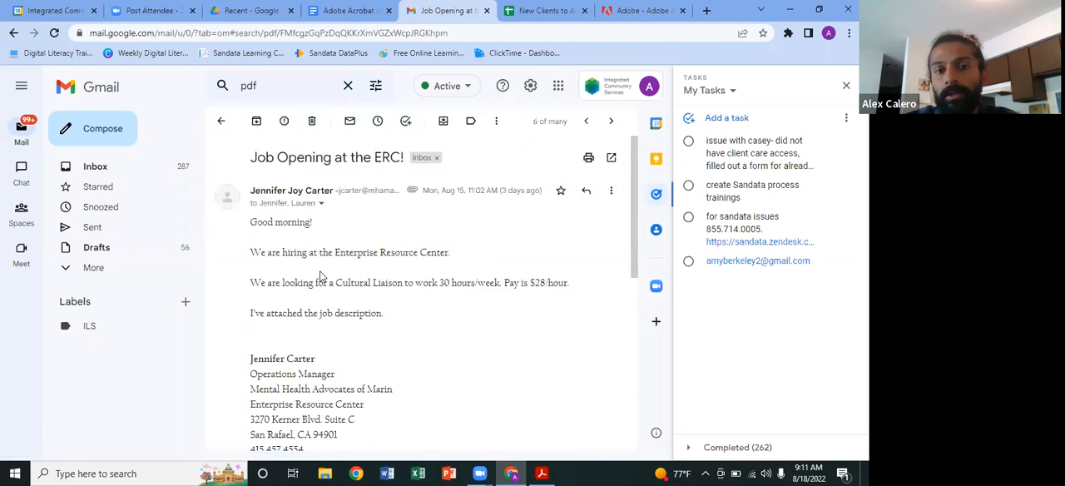
scroll(422, 330, down, 5)
scroll(422, 330, up, 5)
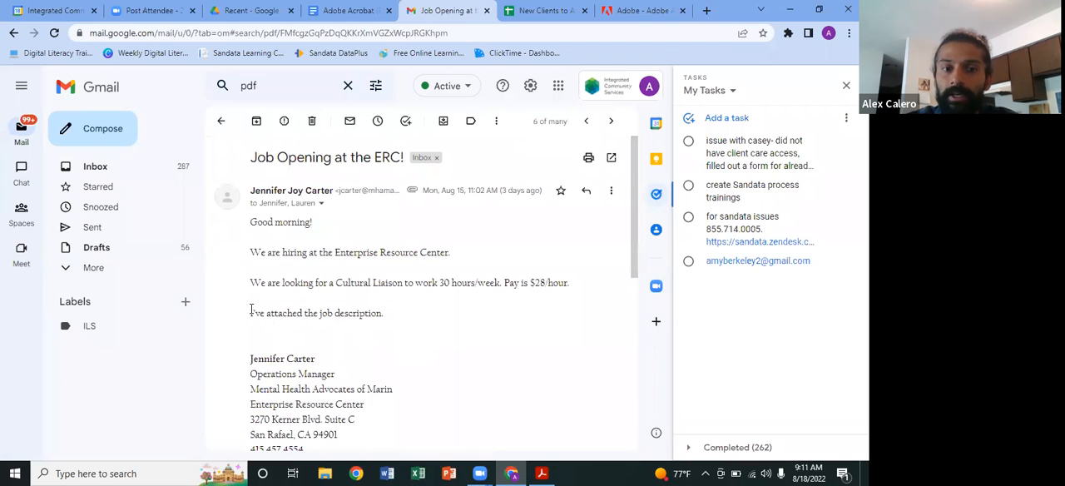
drag(247, 314, 380, 313)
click(295, 325)
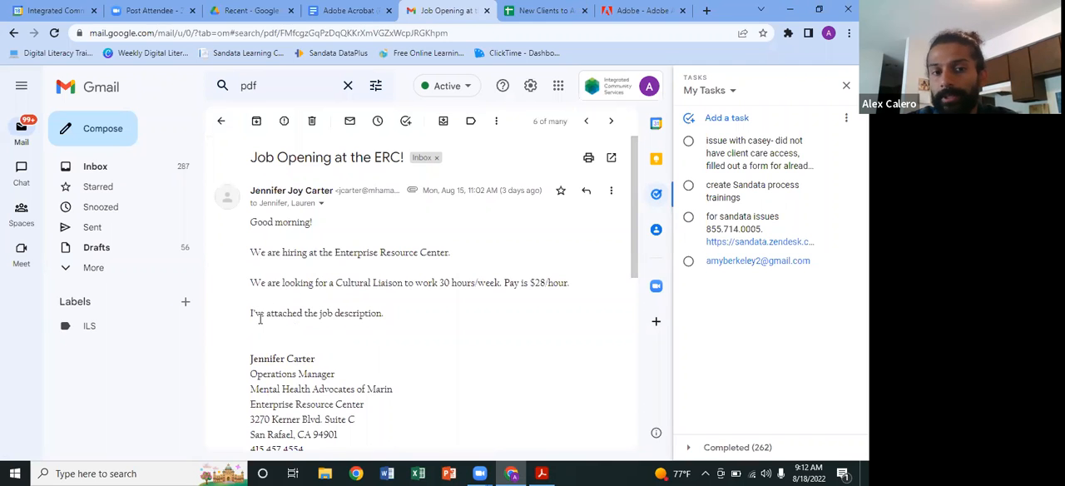
Step: Open the email's attachment "Cultural Liaison on Letterhead.pdf" and look through the document
scroll(437, 353, down, 2)
scroll(439, 352, down, 3)
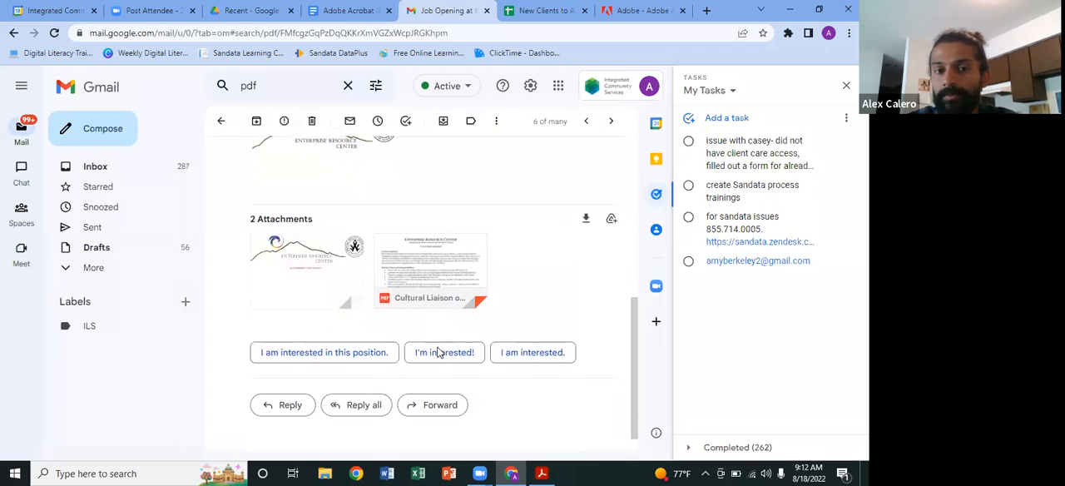
mouse_move(430, 260)
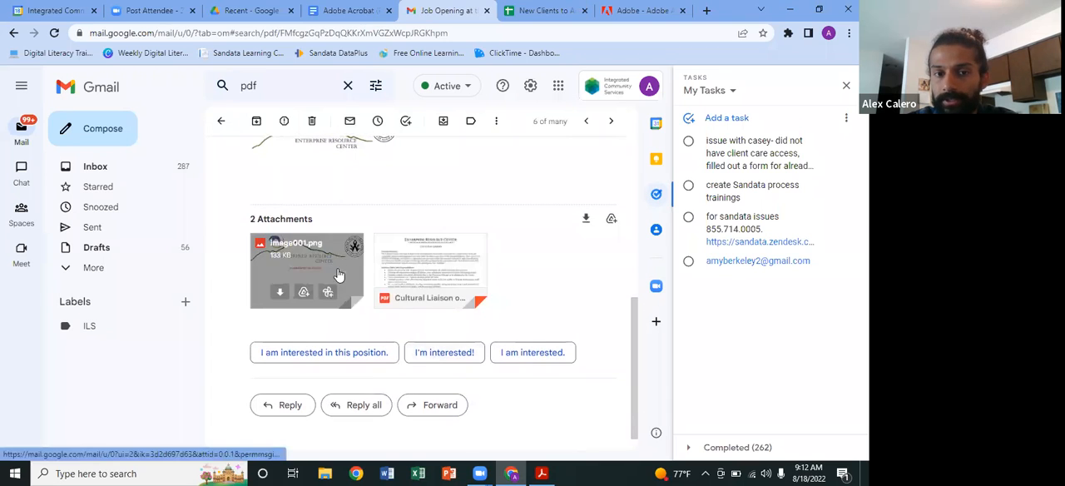
click(430, 259)
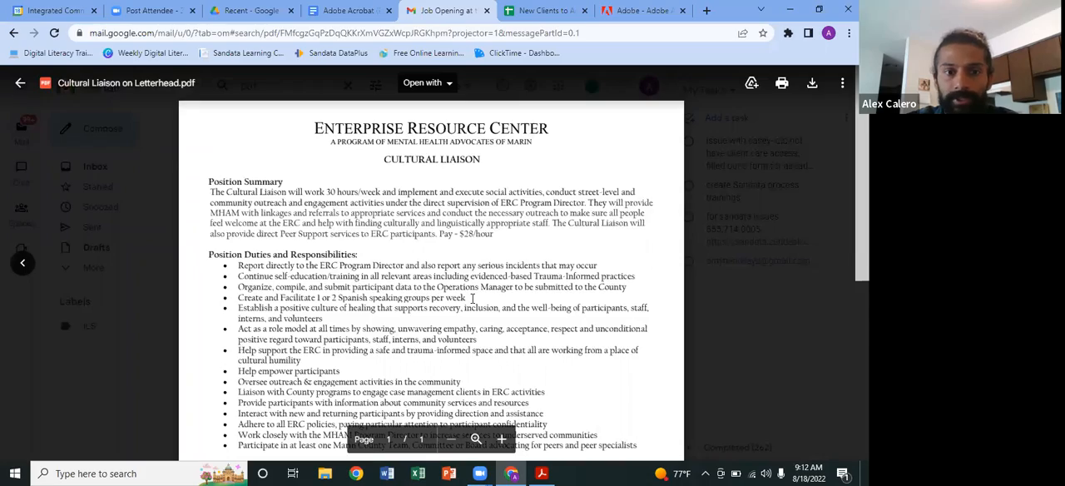
scroll(472, 298, down, 5)
scroll(472, 298, up, 5)
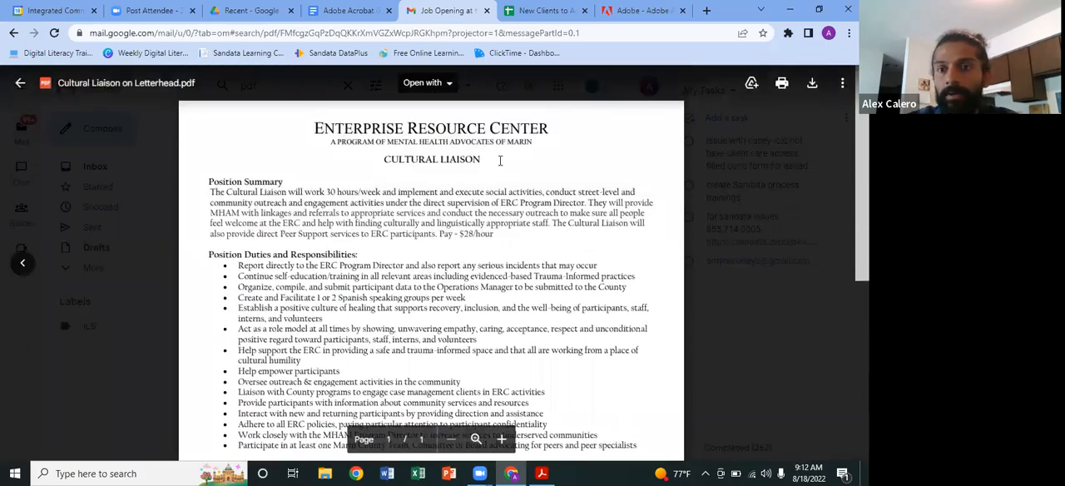
Step: Print the attached job description with Save as PDF as the destination and proceed to saving the file
click(782, 84)
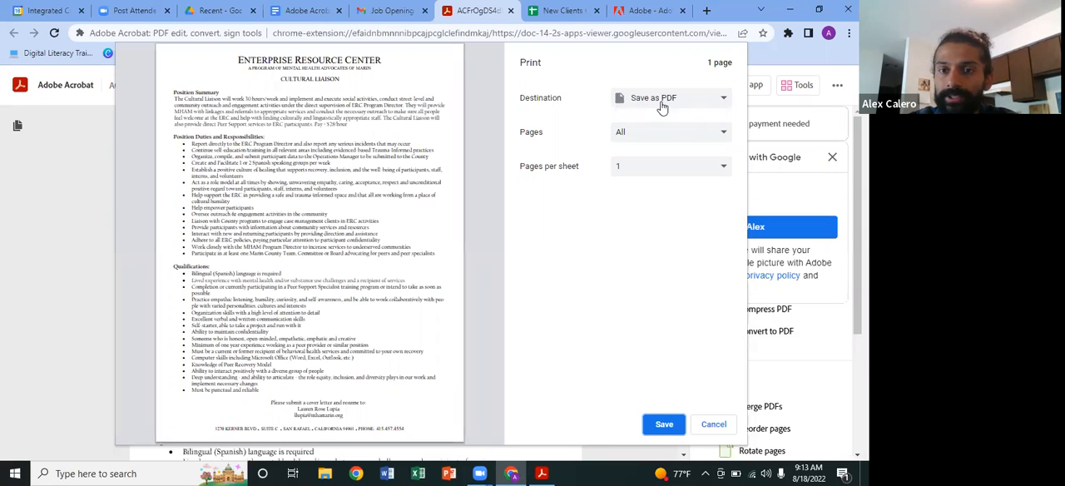
click(725, 103)
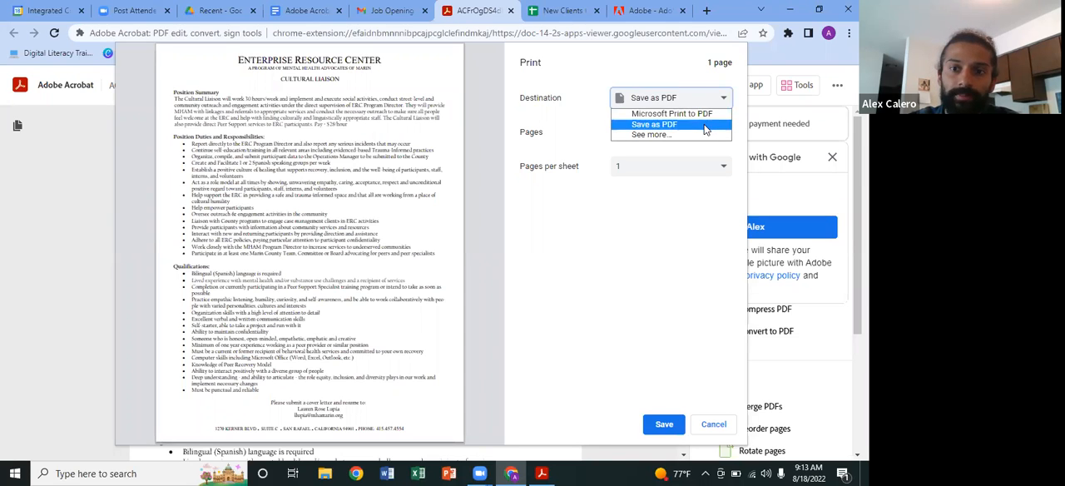
click(706, 127)
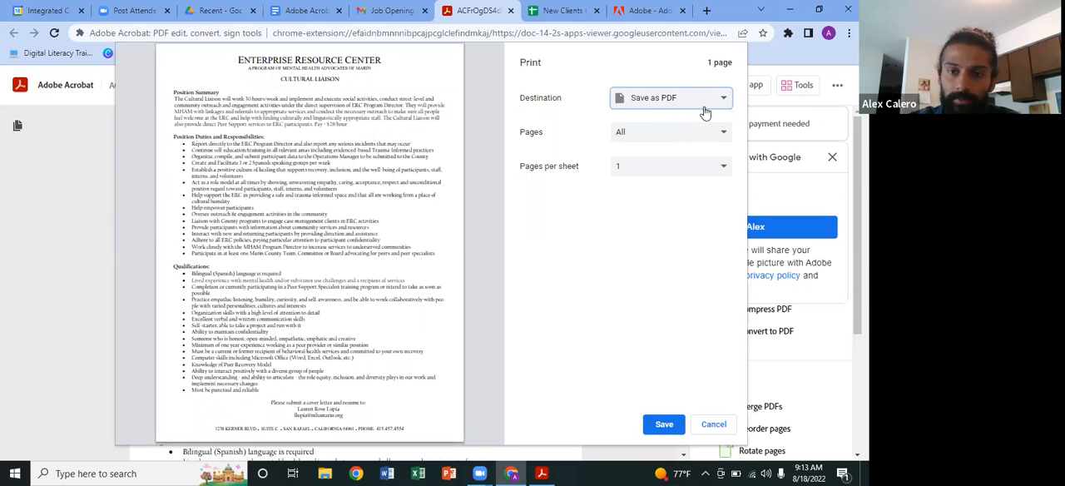
click(662, 426)
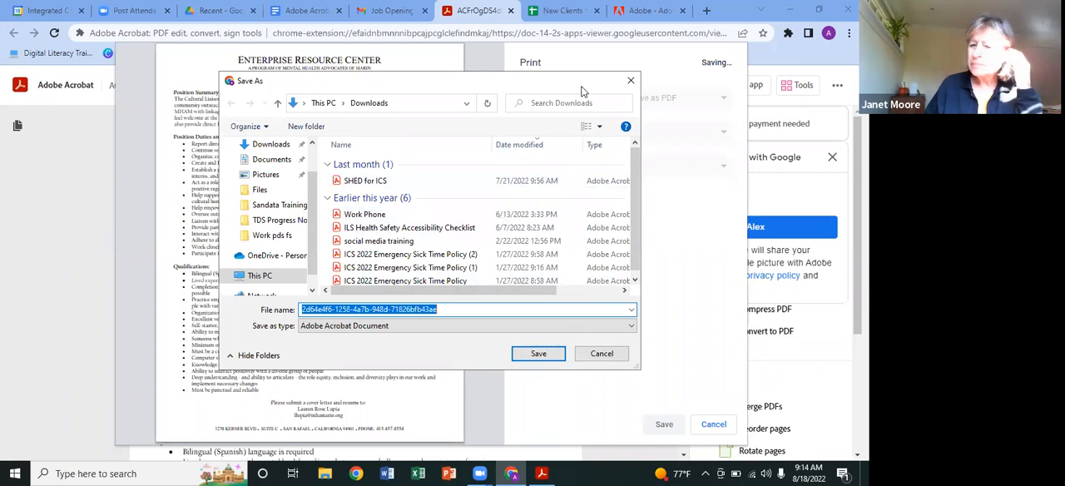
Step: Save the PDF in the Documents folder under the name "Job description"
drag(582, 87, 715, 47)
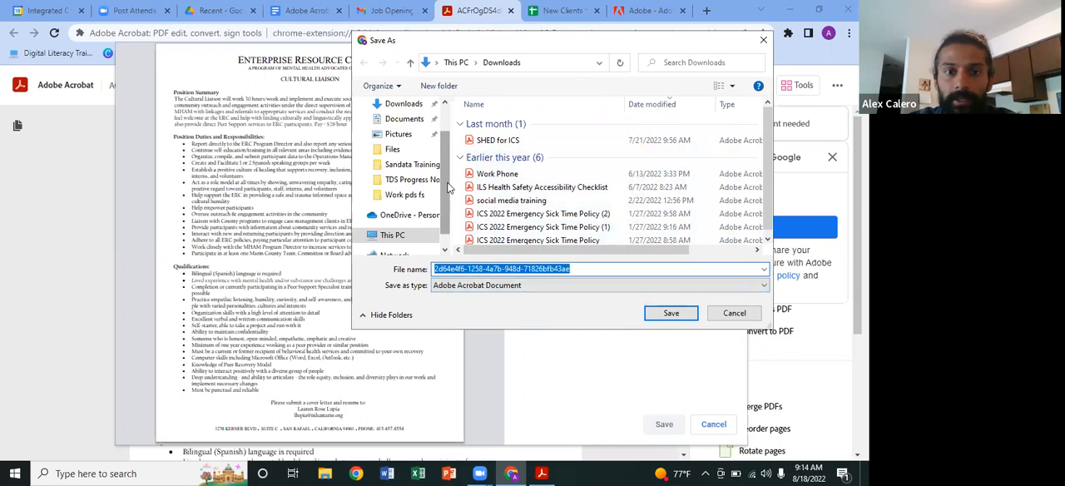
click(405, 118)
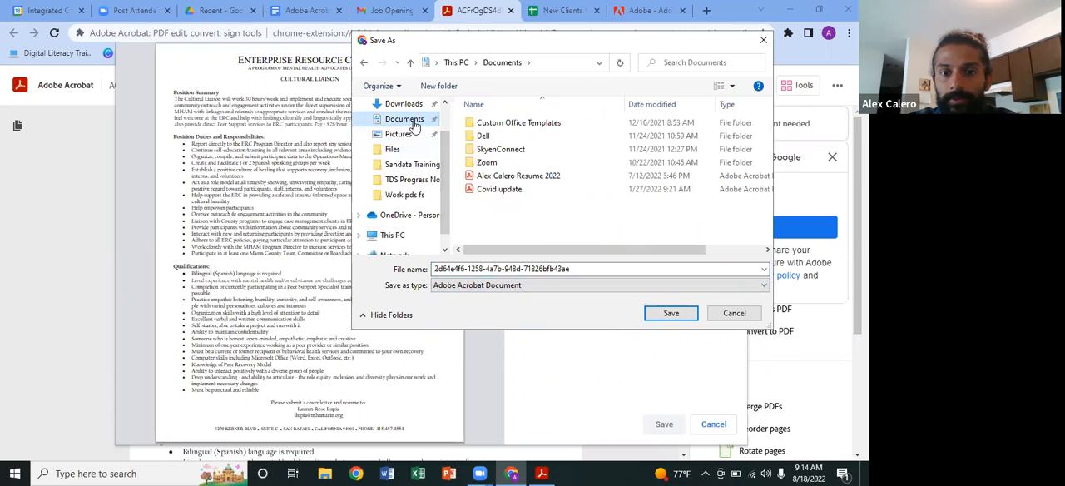
click(466, 270)
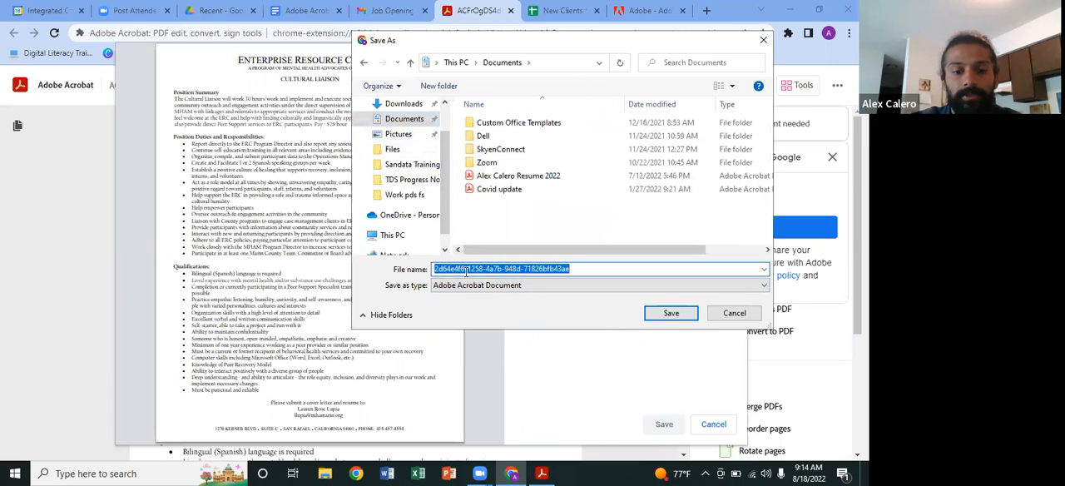
text(A)
text(ob descr)
text(iption)
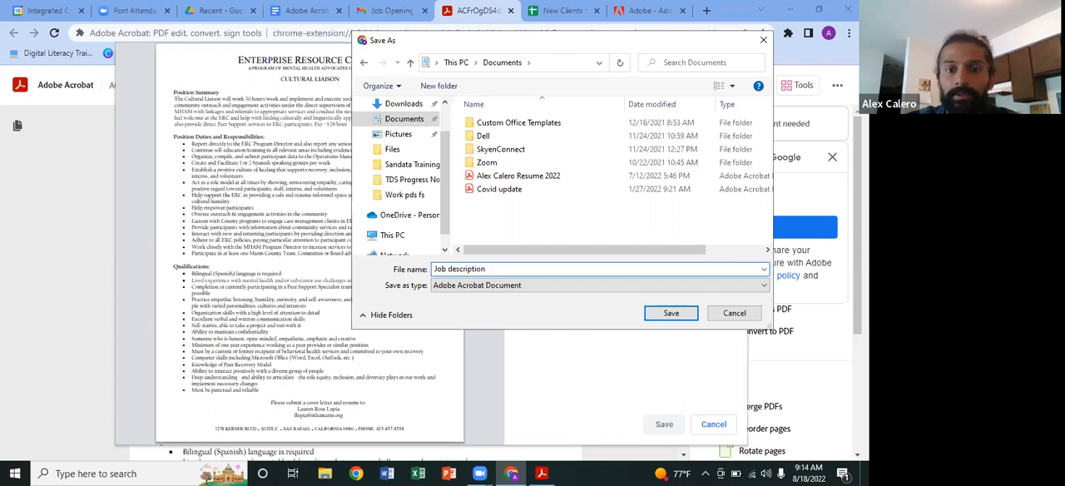
click(662, 313)
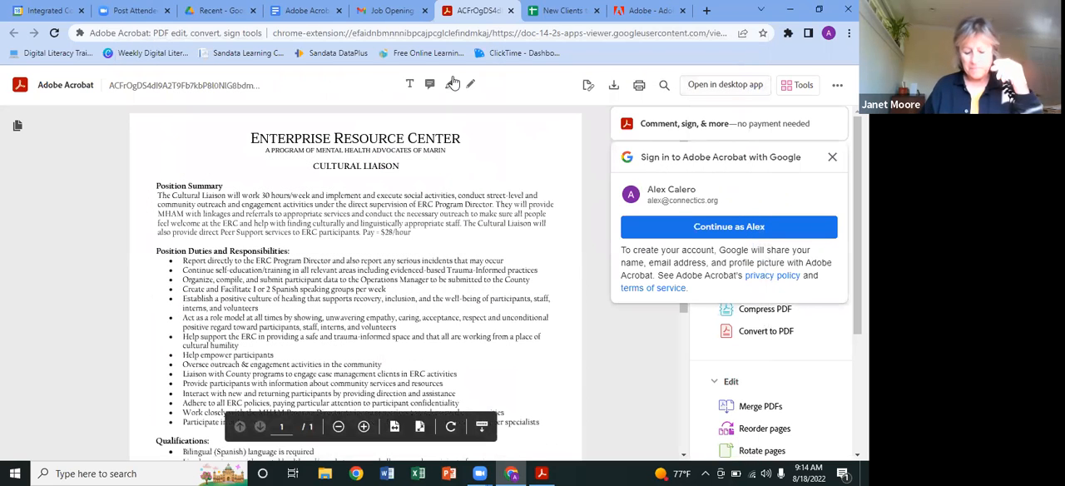
Step: Dismiss the Google sign-in prompt and close the open PDF views to return to the email message
click(830, 161)
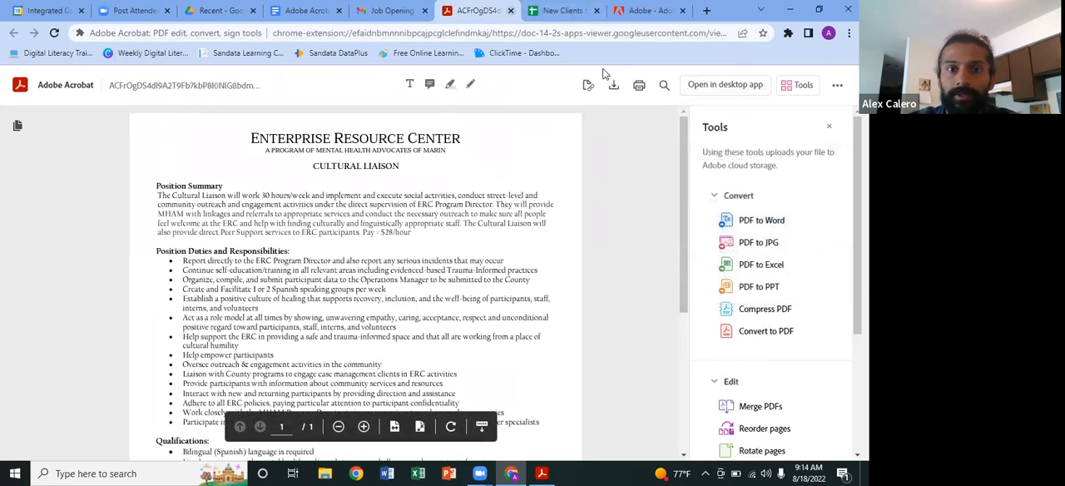
key(ctrl+w)
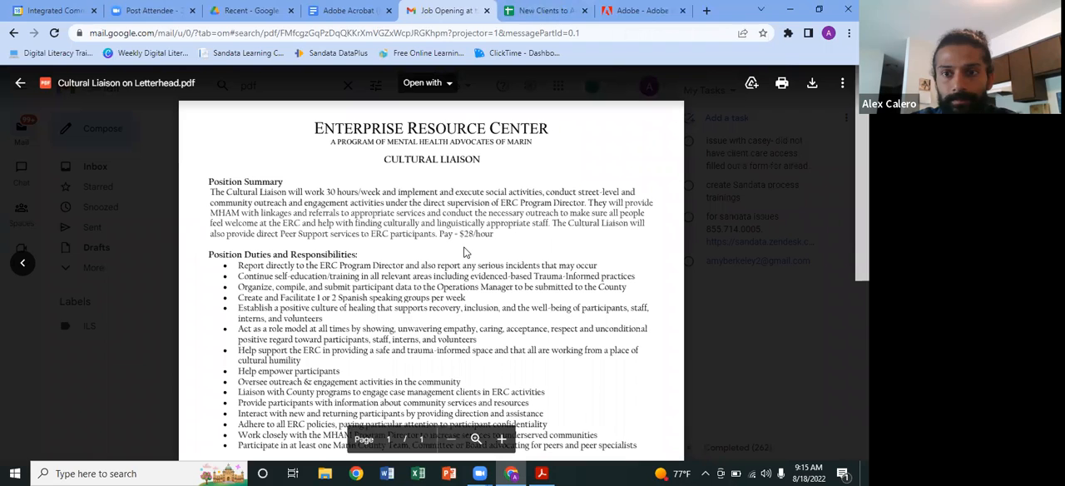
key(Escape)
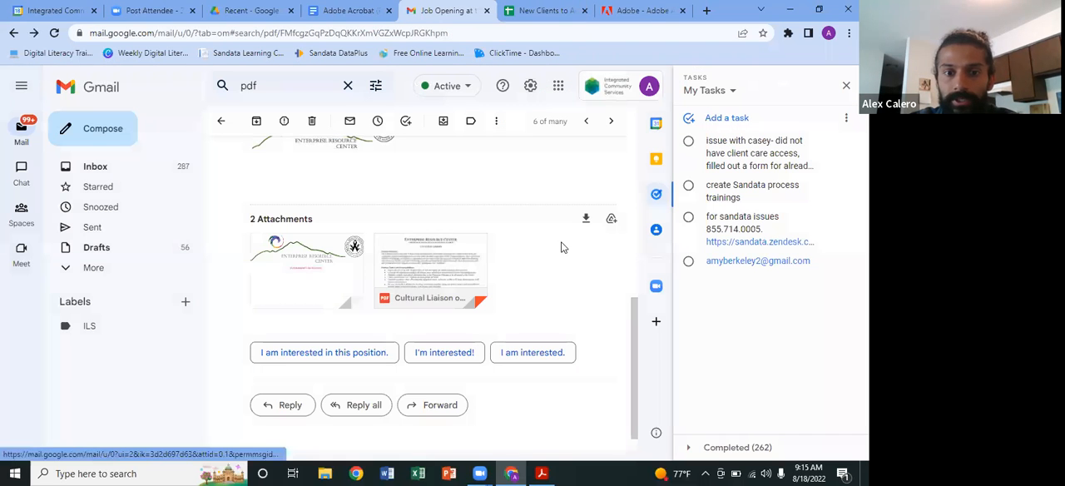
Step: Reopen the Cultural Liaison attachment and view the connected apps it can be opened with
click(443, 248)
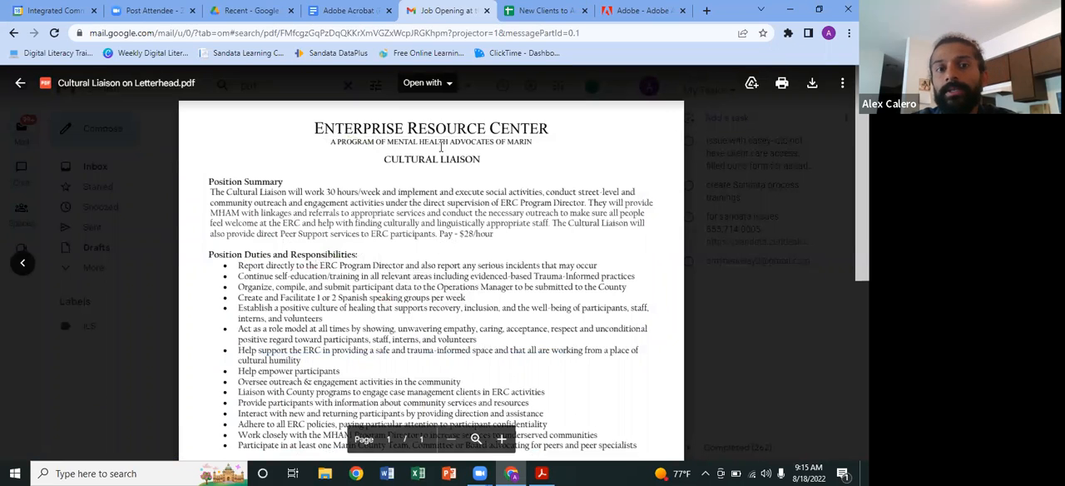
click(448, 86)
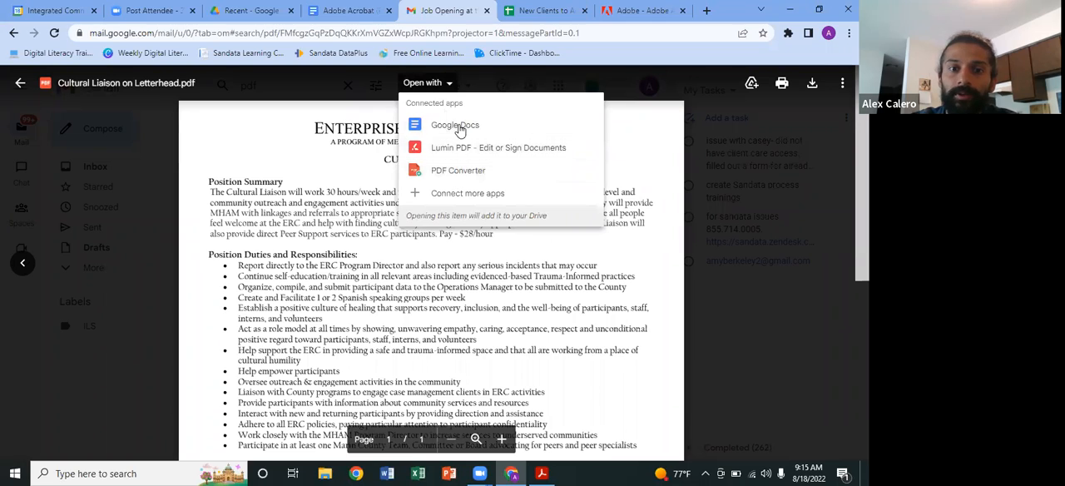
click(514, 88)
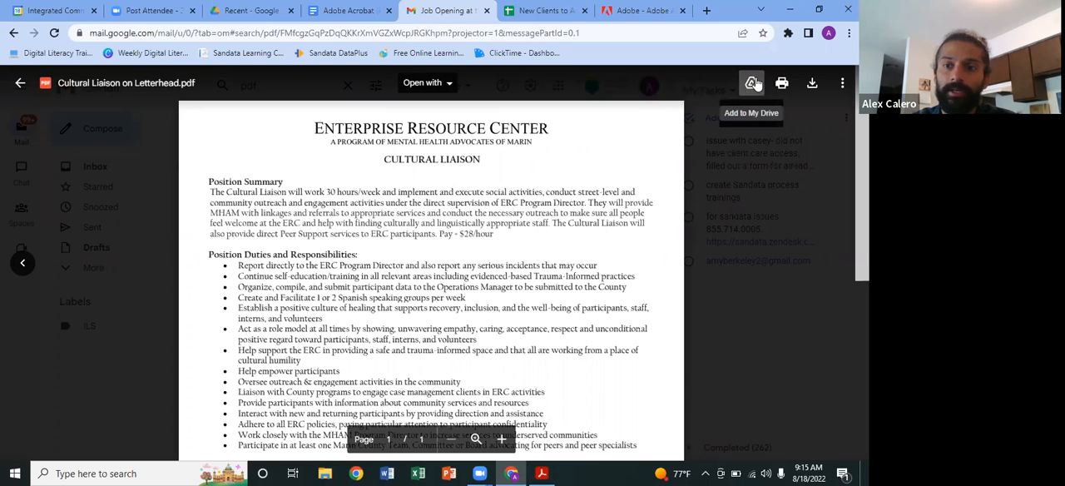
Step: Add the Cultural Liaison attachment to My Drive and download it to the computer
click(752, 87)
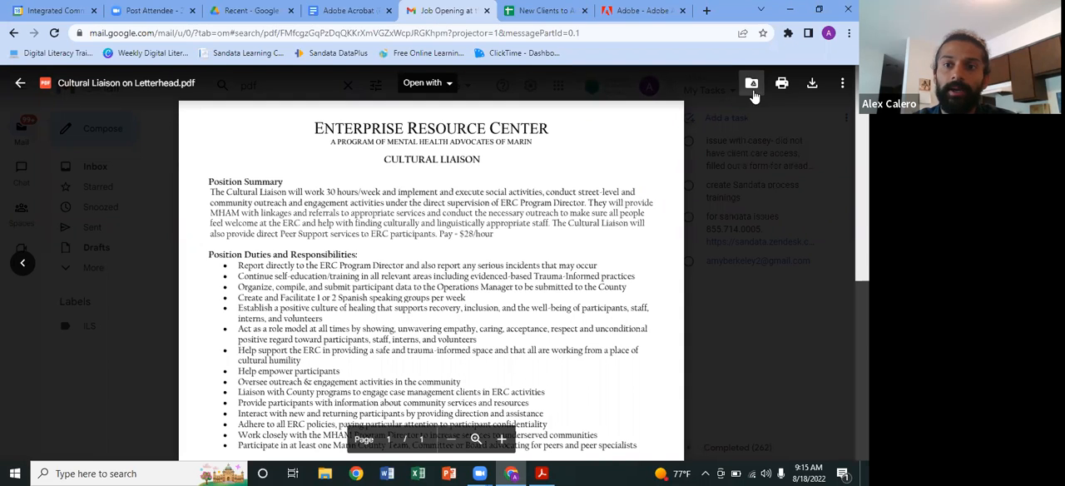
click(808, 86)
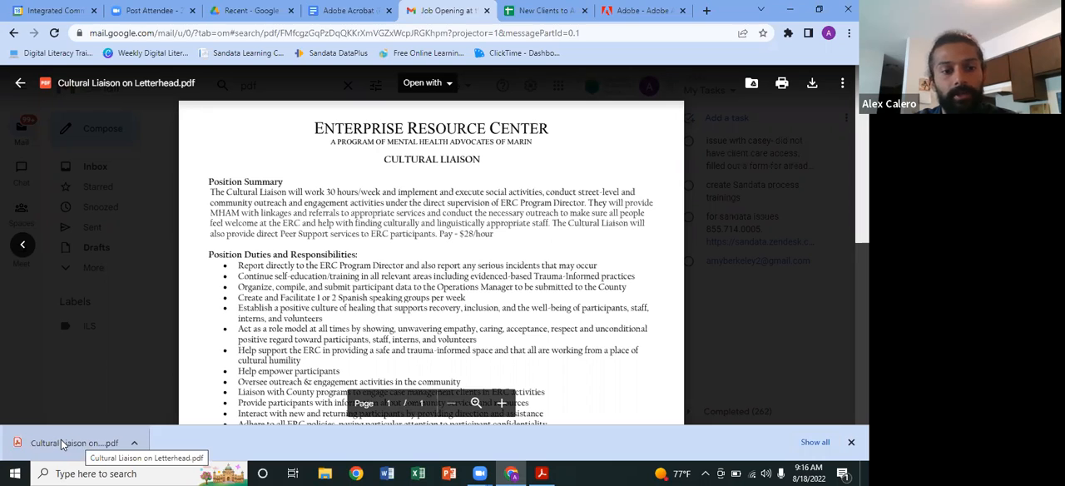
Step: Open the downloaded Cultural Liaison PDF in the browser, compare it with the email preview, and close it
click(134, 444)
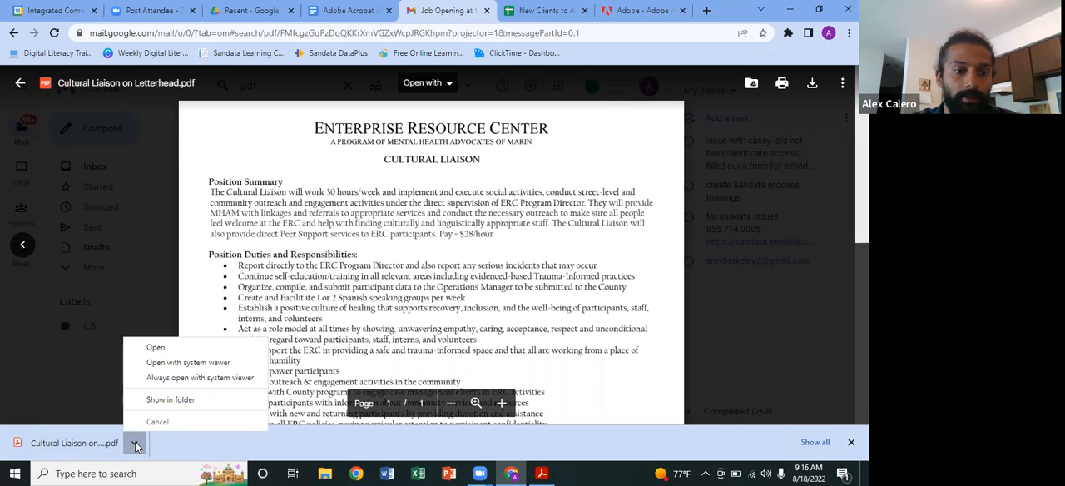
click(106, 449)
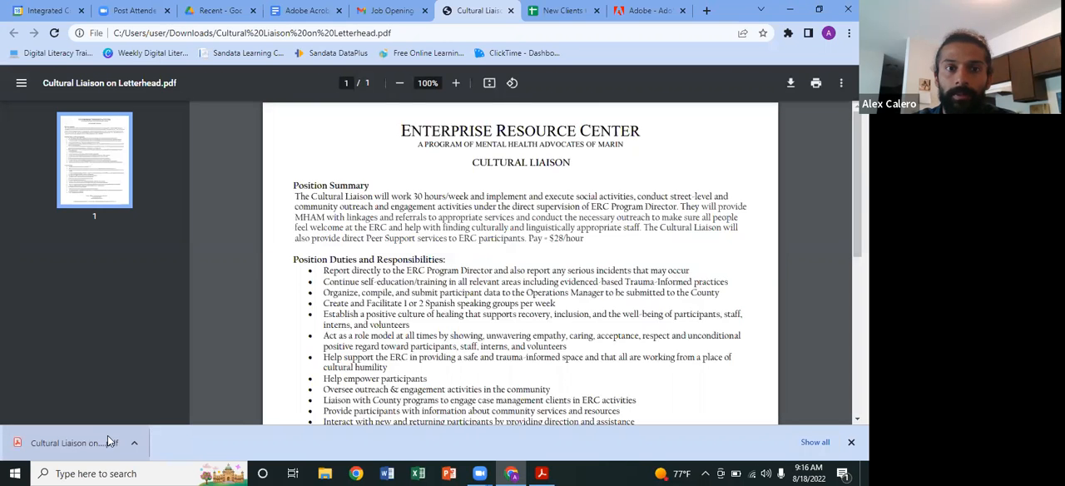
key(ctrl+shift+Tab)
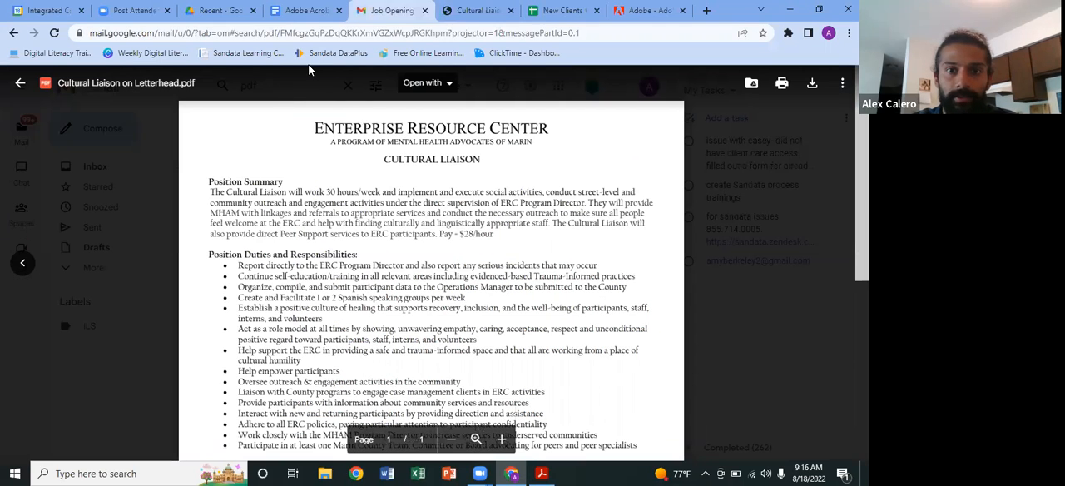
key(ctrl+Tab)
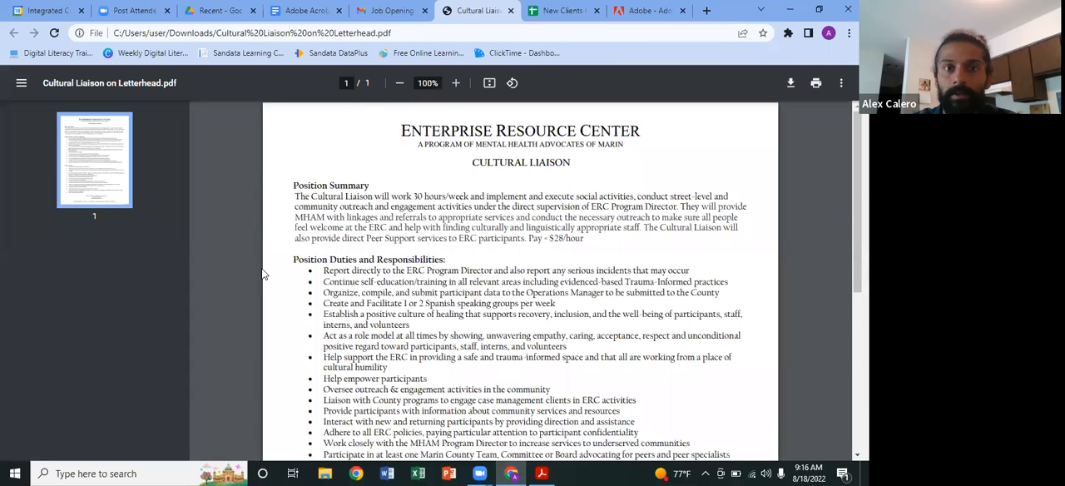
key(ctrl+w)
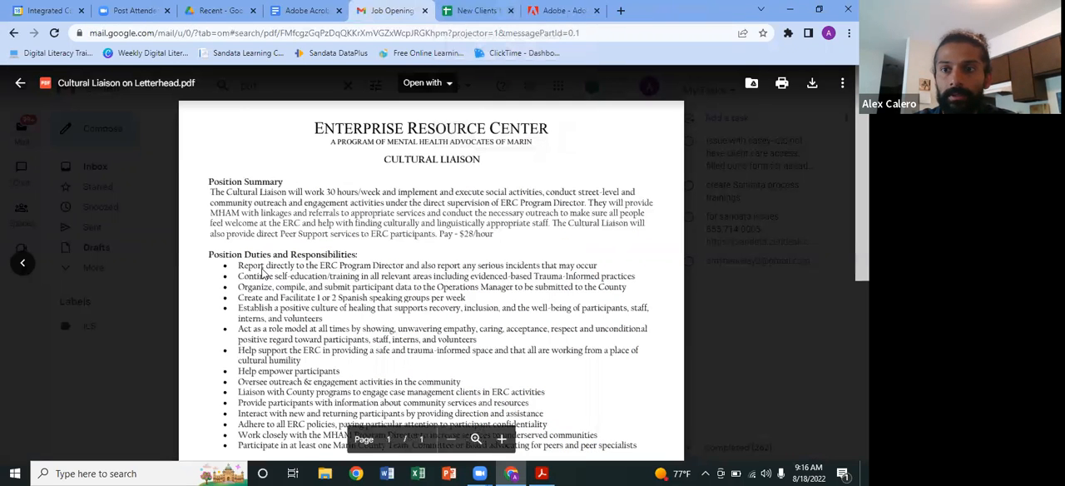
Step: Download the Cultural Liaison attachment again and open the new copy
click(812, 82)
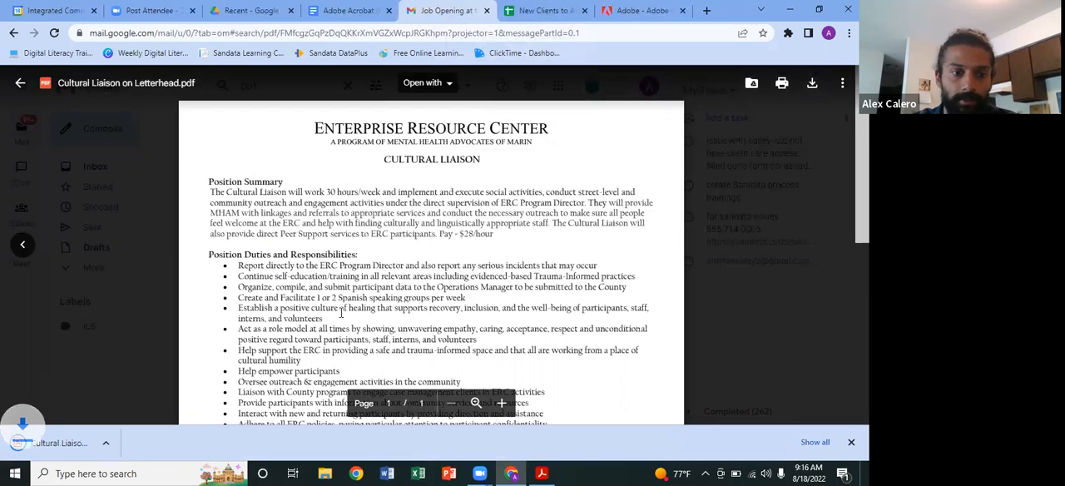
click(134, 443)
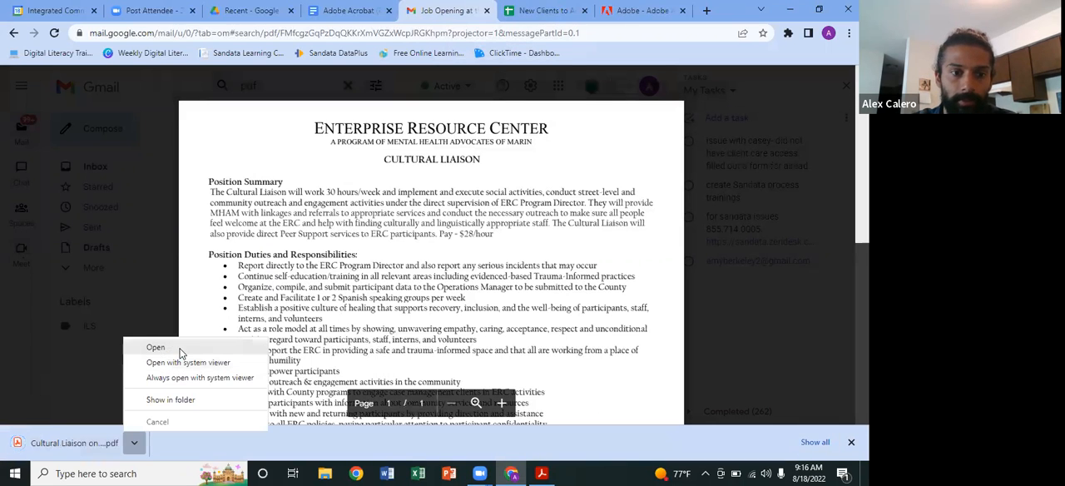
click(156, 348)
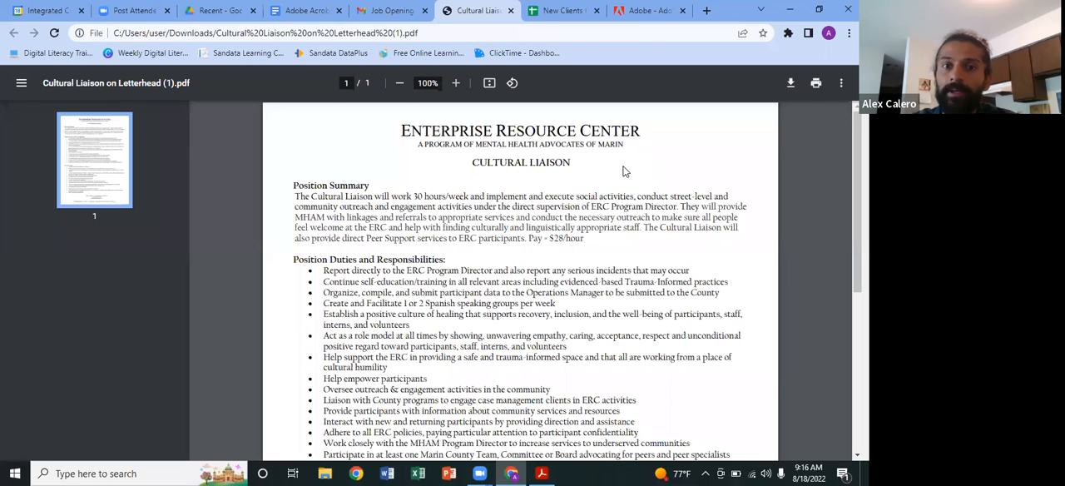
Step: Check the downloaded PDF's print preview without saving, and view the PDF viewer's additional options
click(817, 86)
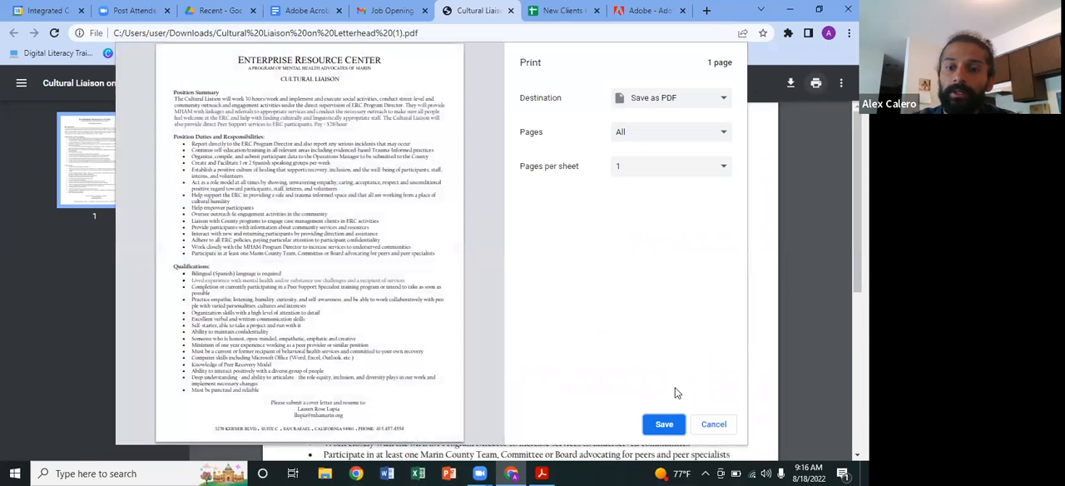
click(713, 424)
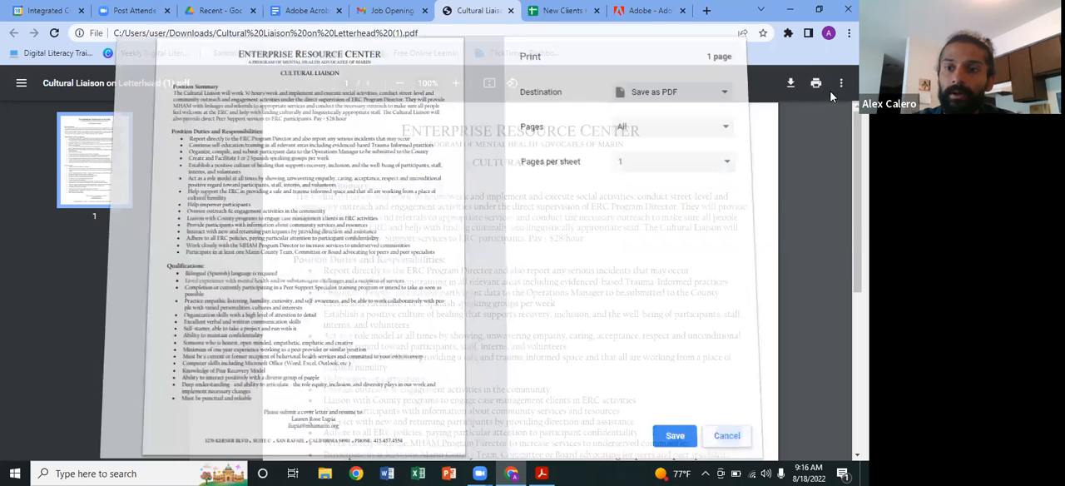
click(842, 84)
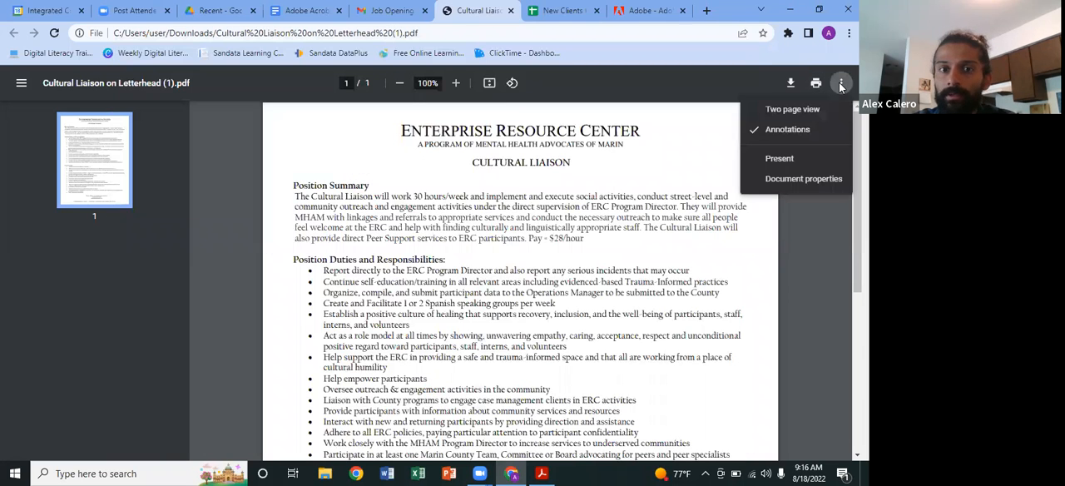
click(841, 84)
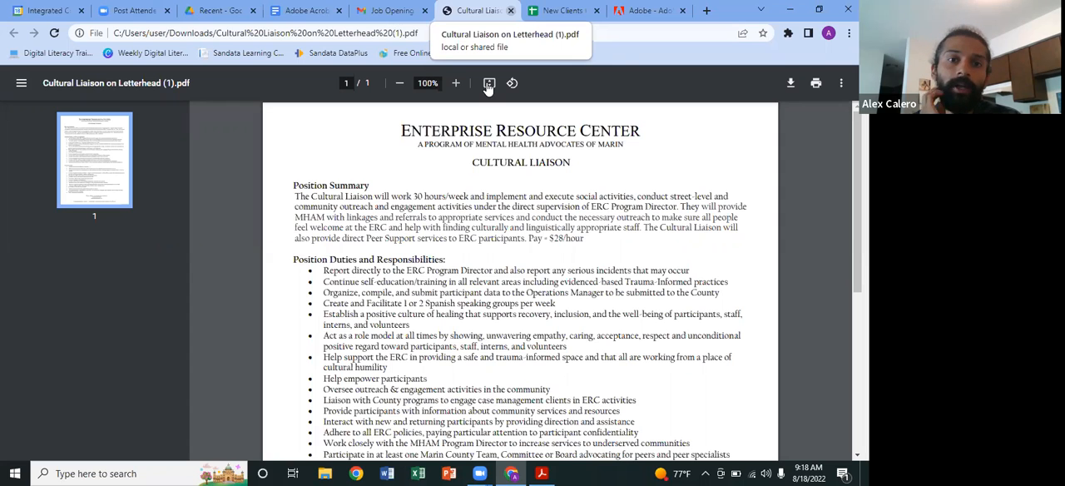
Step: Switch back to Gmail, close the attachment preview and return to the inbox
click(391, 10)
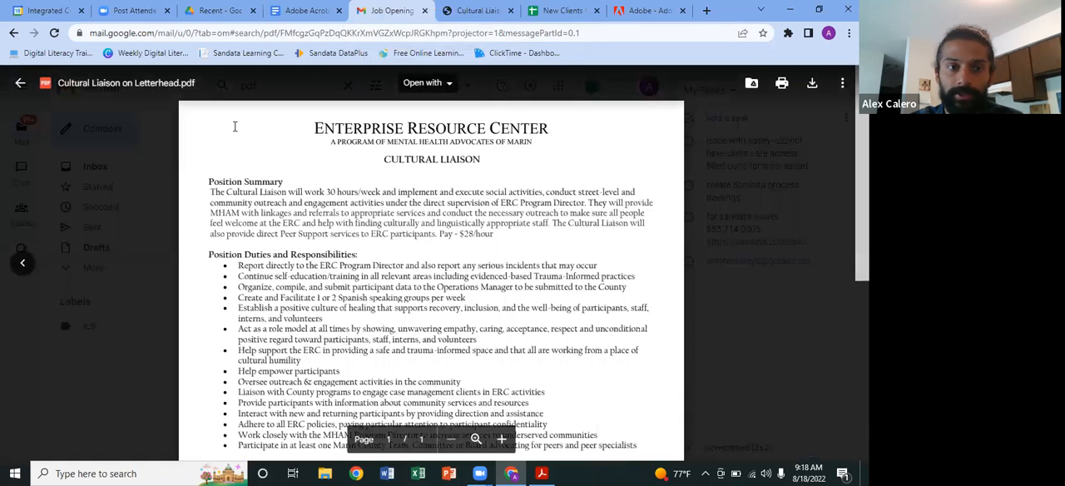
click(161, 149)
scroll(241, 210, up, 5)
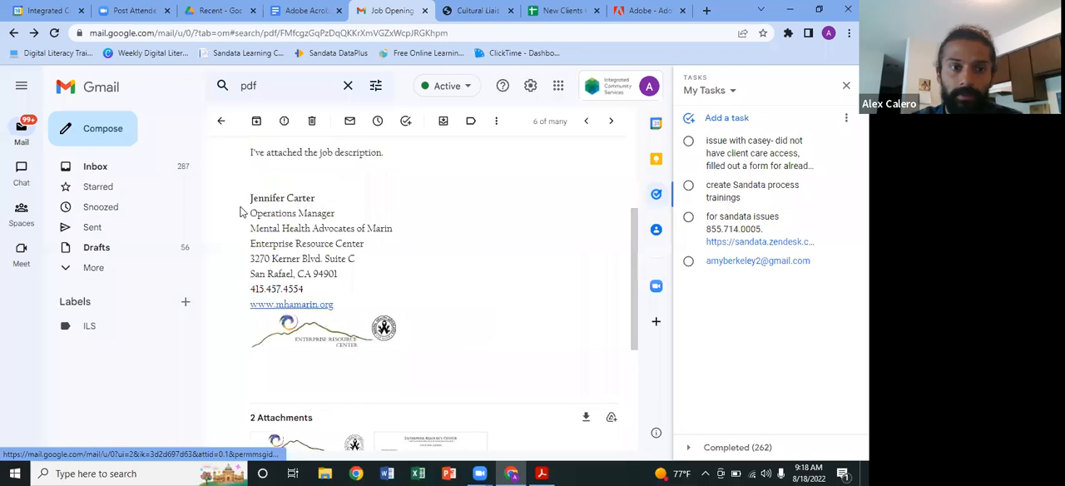
click(158, 167)
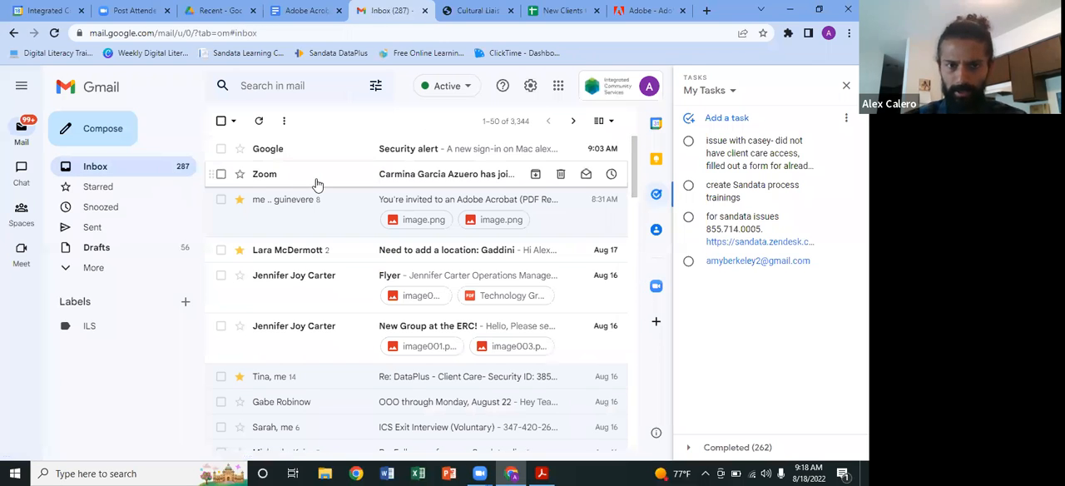
Step: Open the "Flyer" email from the inbox and open its attachment "Technology Group.pdf"
scroll(331, 228, down, 2)
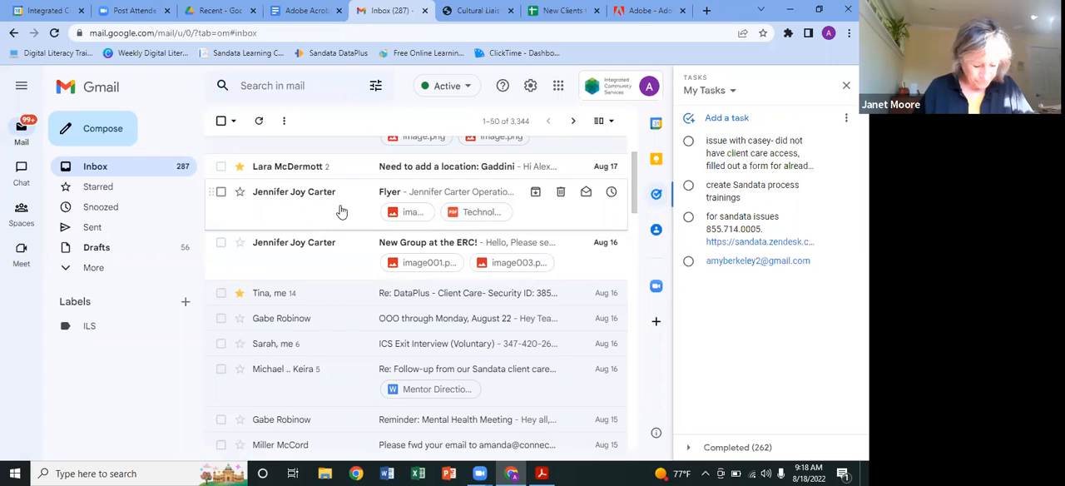
click(341, 212)
scroll(383, 247, down, 4)
scroll(383, 247, up, 4)
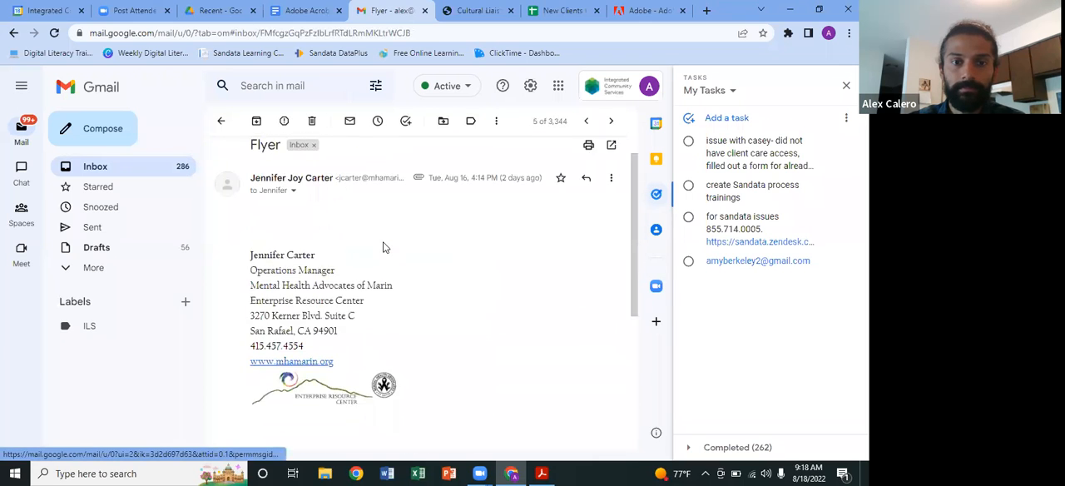
scroll(383, 247, down, 1)
scroll(383, 247, down, 3)
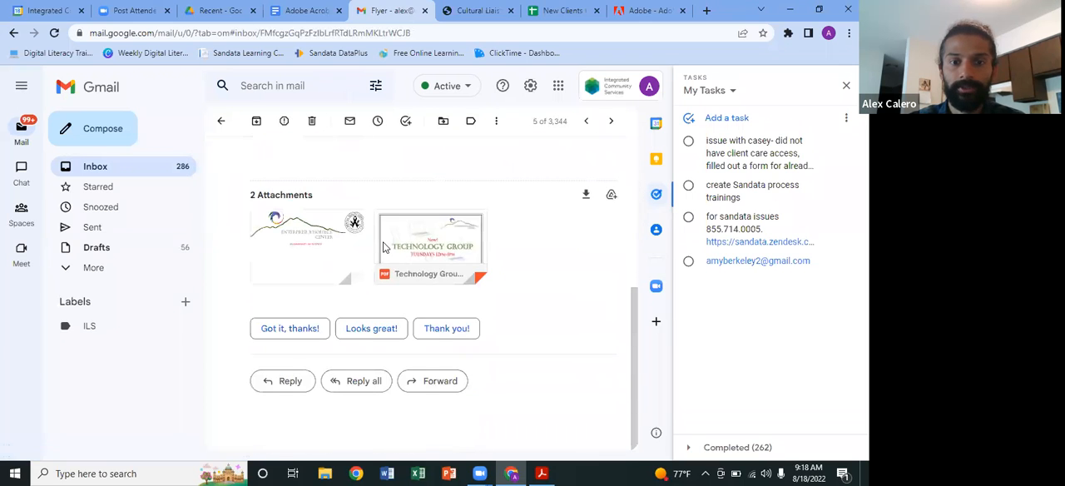
click(431, 241)
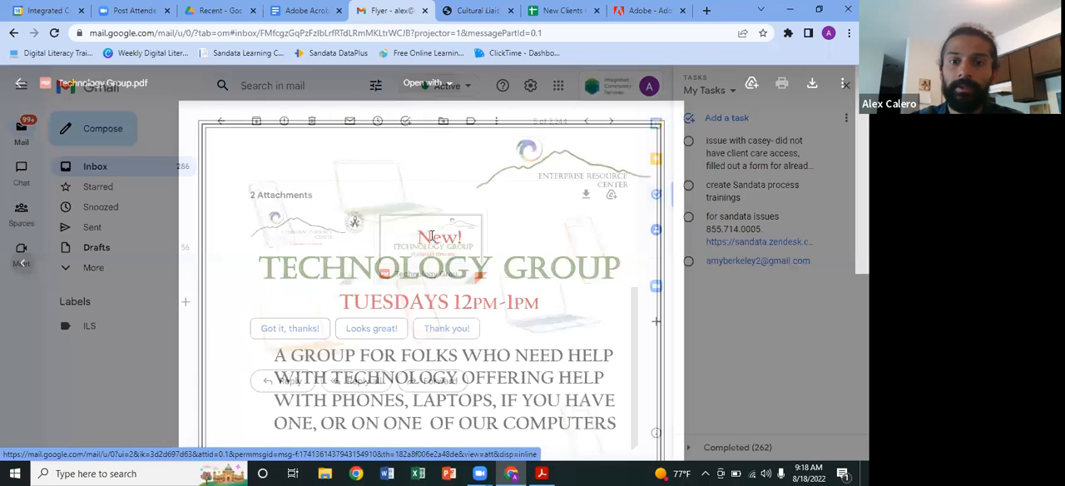
Step: View the Technology Group flyer's print preview, cancel the printing and close the print tab
click(782, 84)
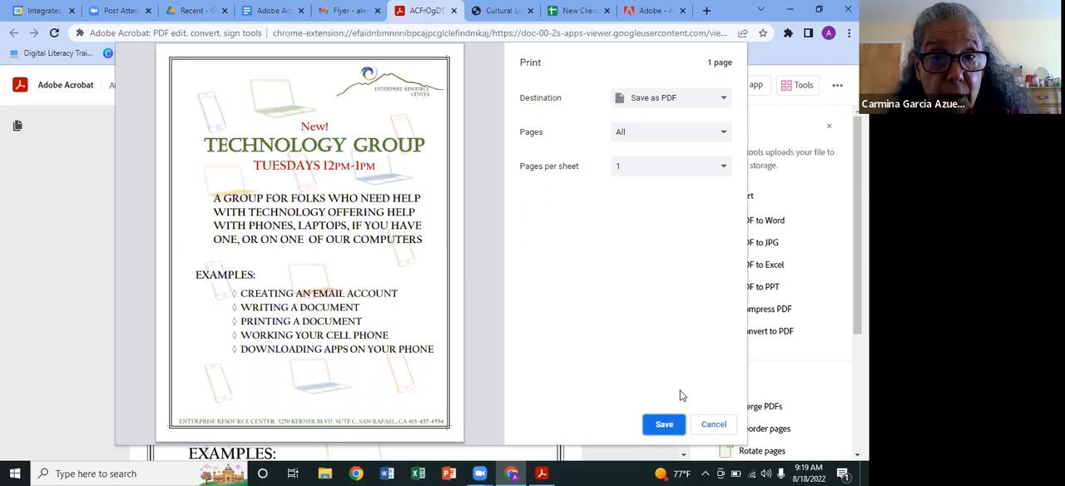
click(712, 423)
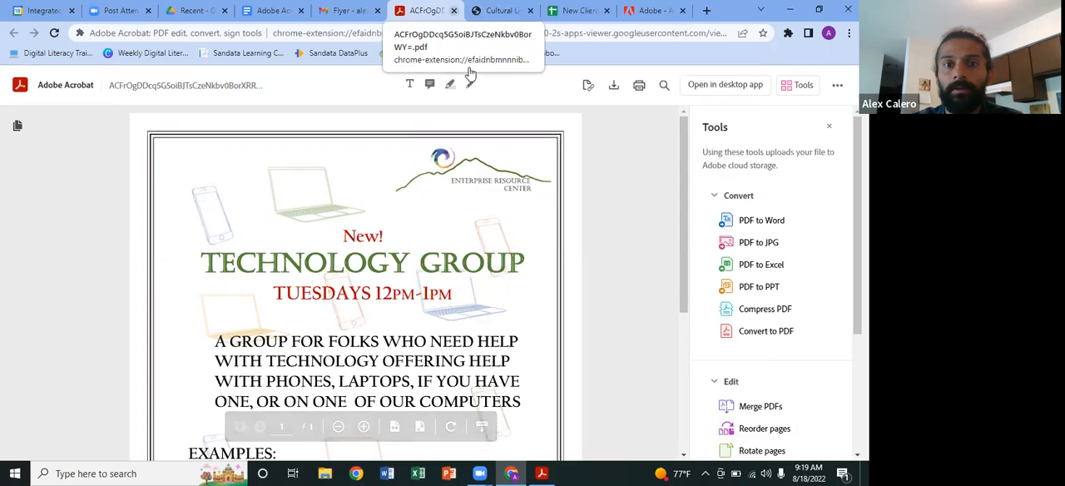
key(ctrl+w)
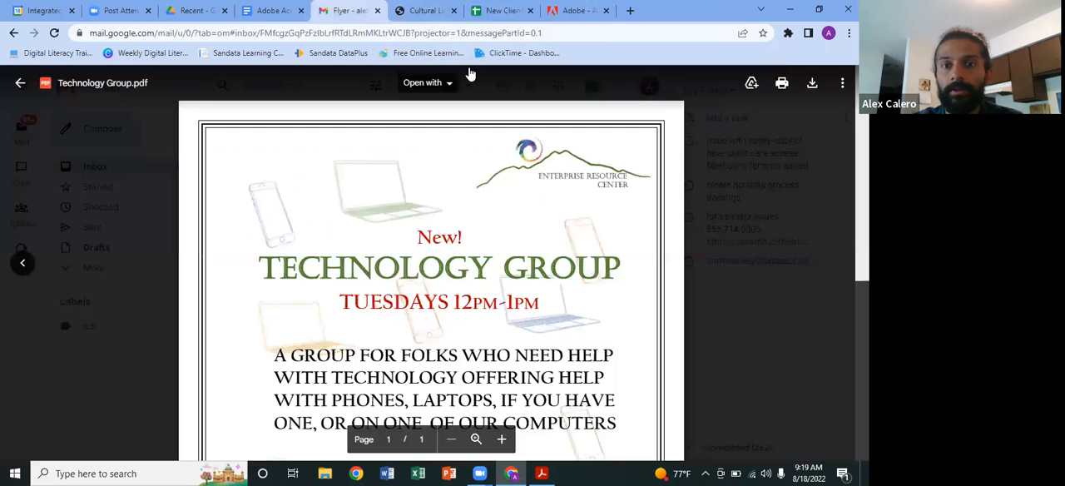
Step: Close the Technology Group.pdf attachment preview and minimize the browser to show the desktop
click(171, 187)
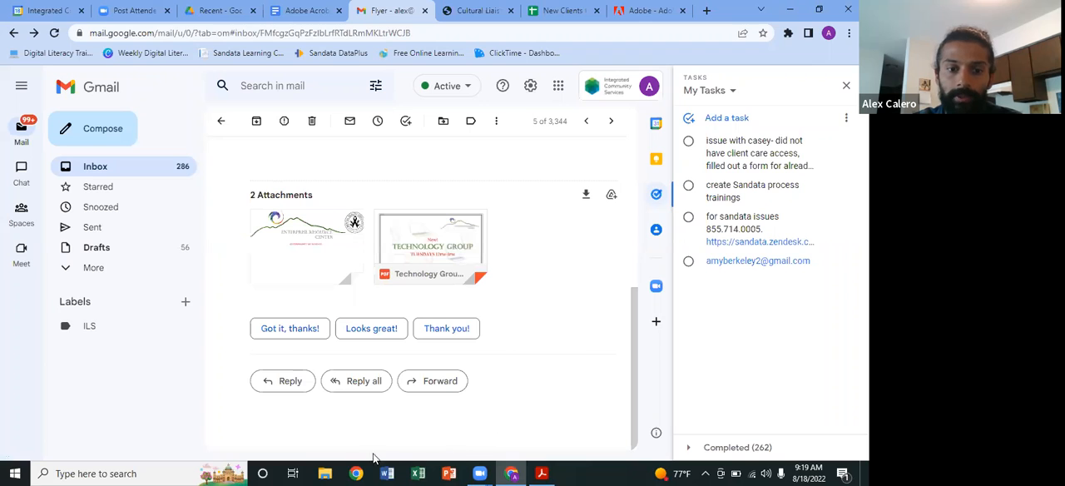
click(792, 10)
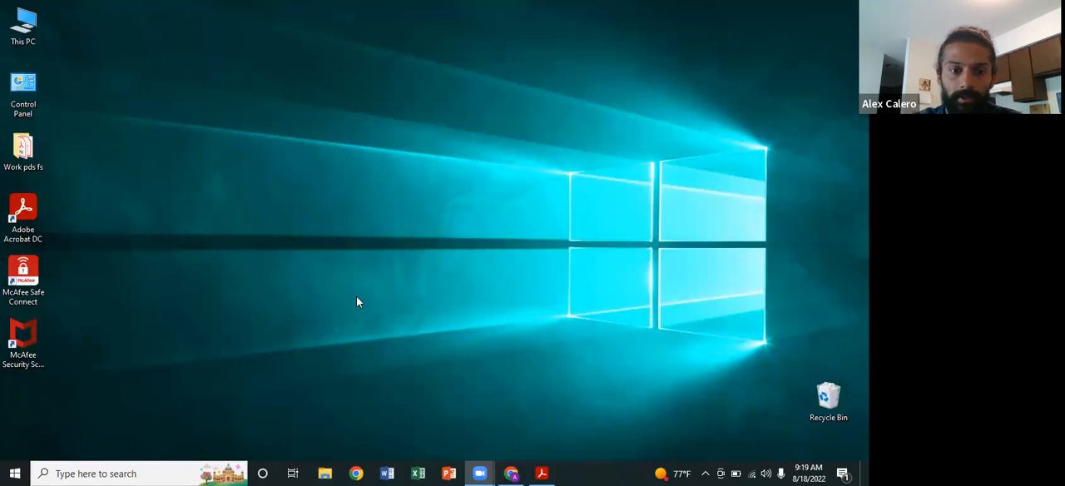
Step: Open the "Job description" PDF from the computer's Documents folder in Adobe Acrobat Reader and dismiss the Star Files tip
click(325, 473)
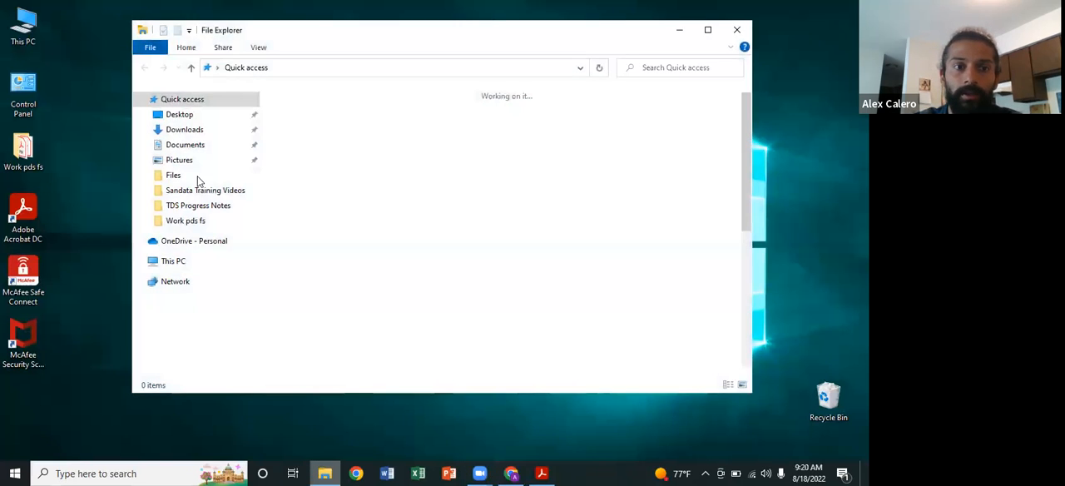
click(184, 145)
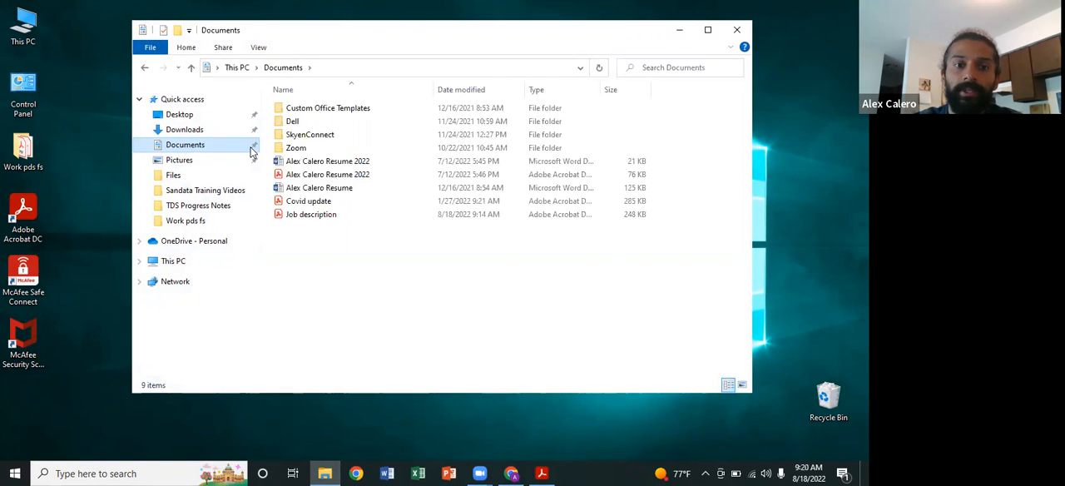
double_click(332, 215)
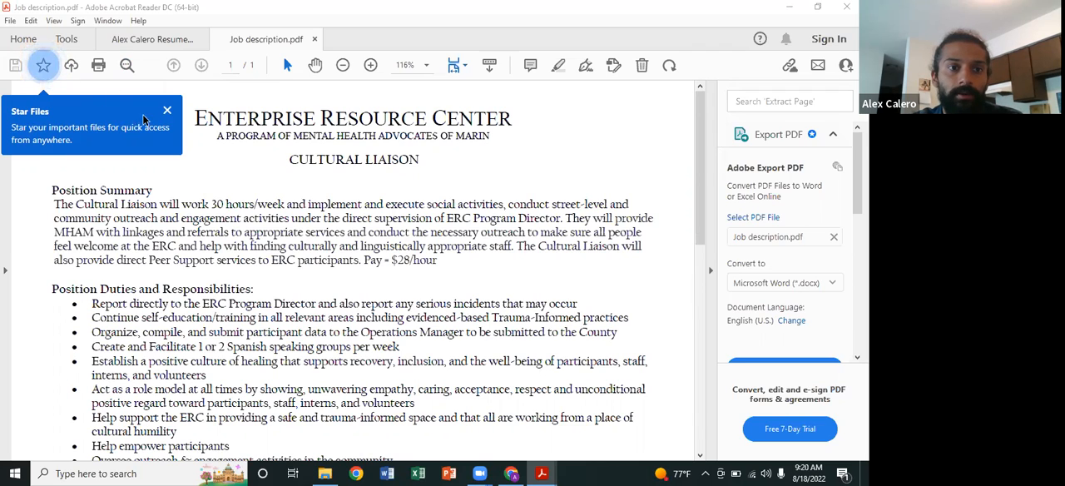
click(166, 112)
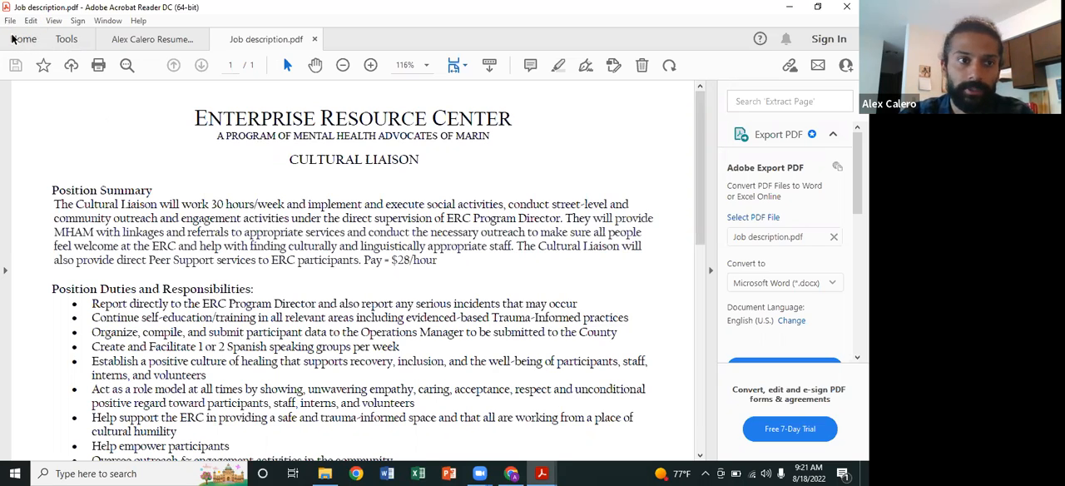
Step: Look through the file commands and editing commands available for the job description PDF
click(11, 21)
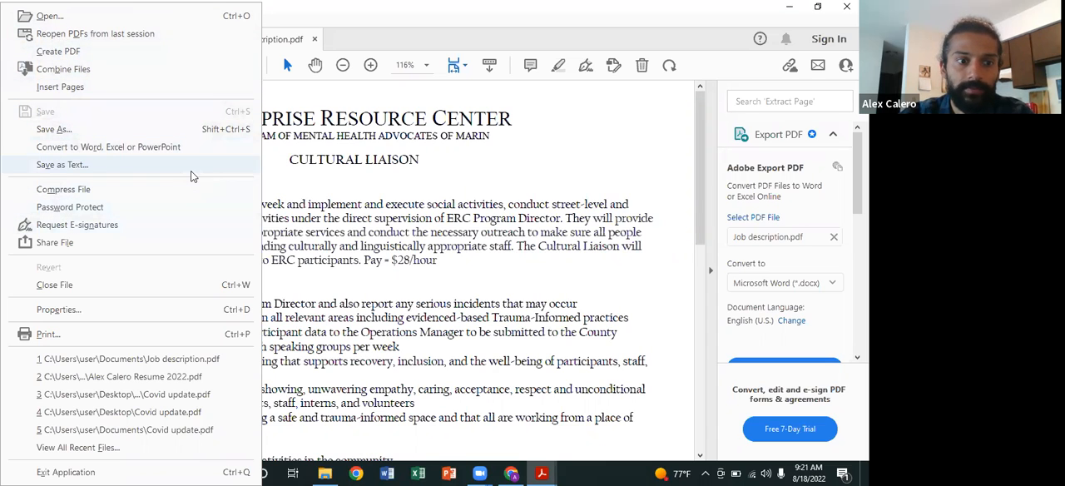
click(278, 161)
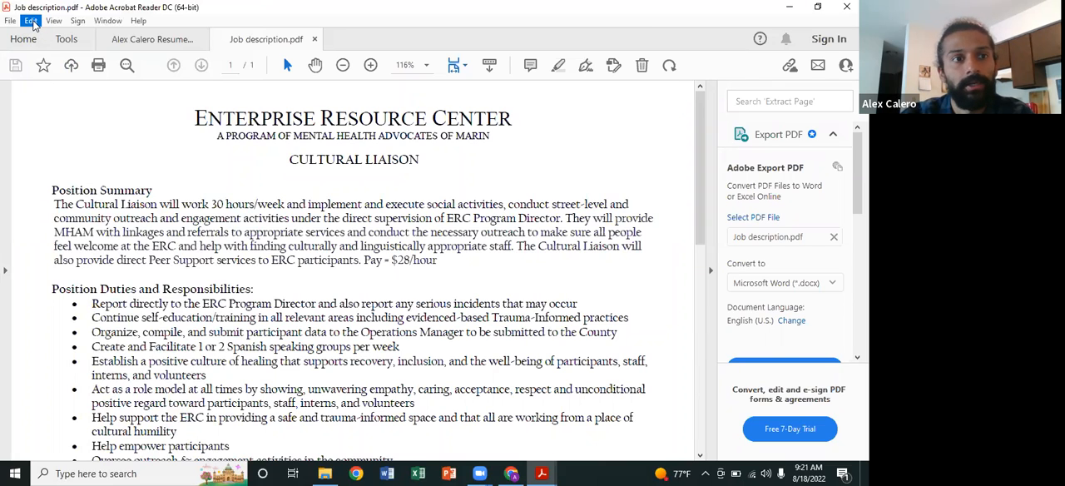
click(32, 21)
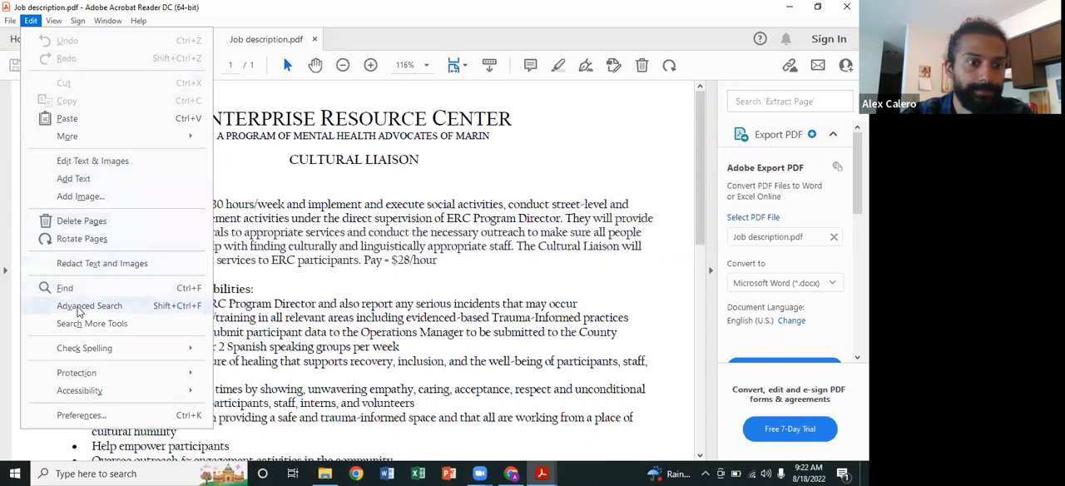
click(105, 104)
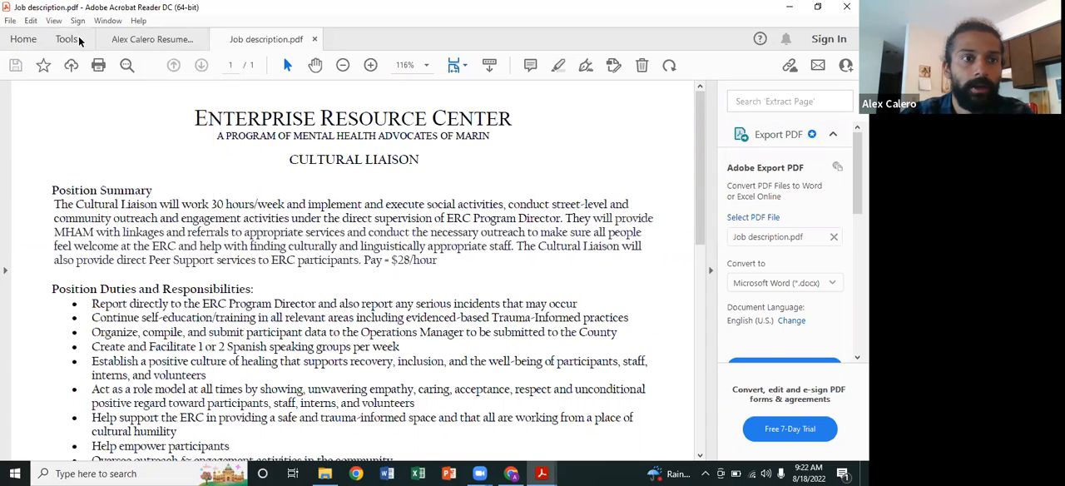
Step: Rotate the job description's page view clockwise four times, through a full turn
click(63, 27)
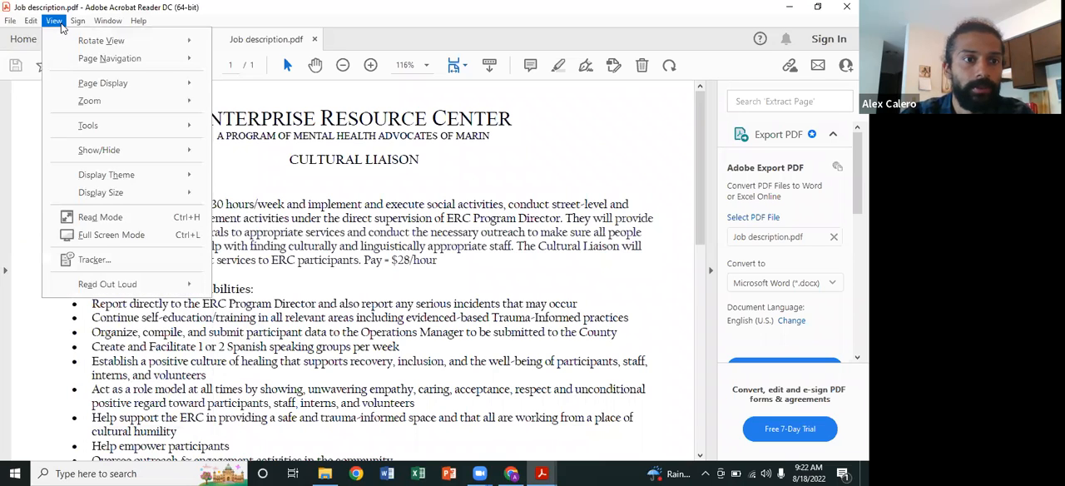
mouse_move(73, 33)
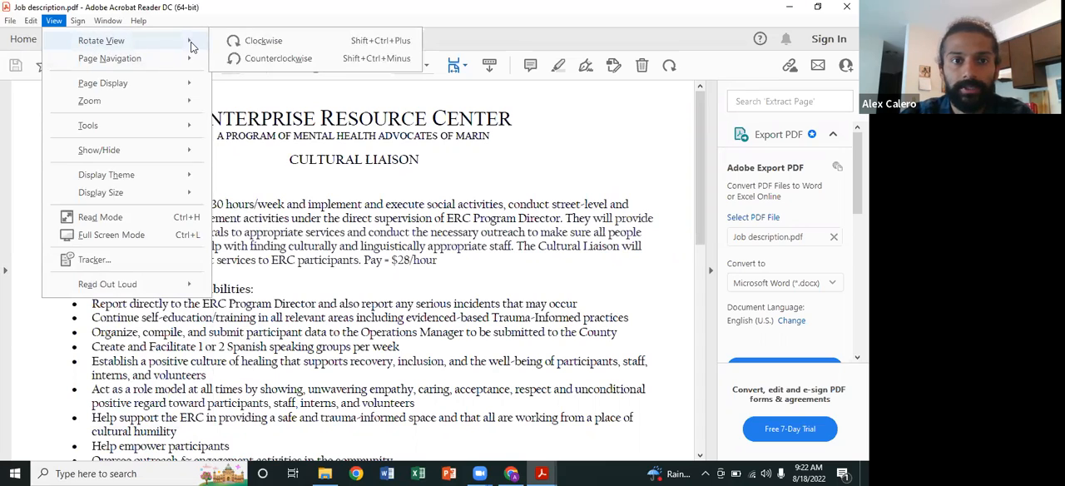
click(267, 43)
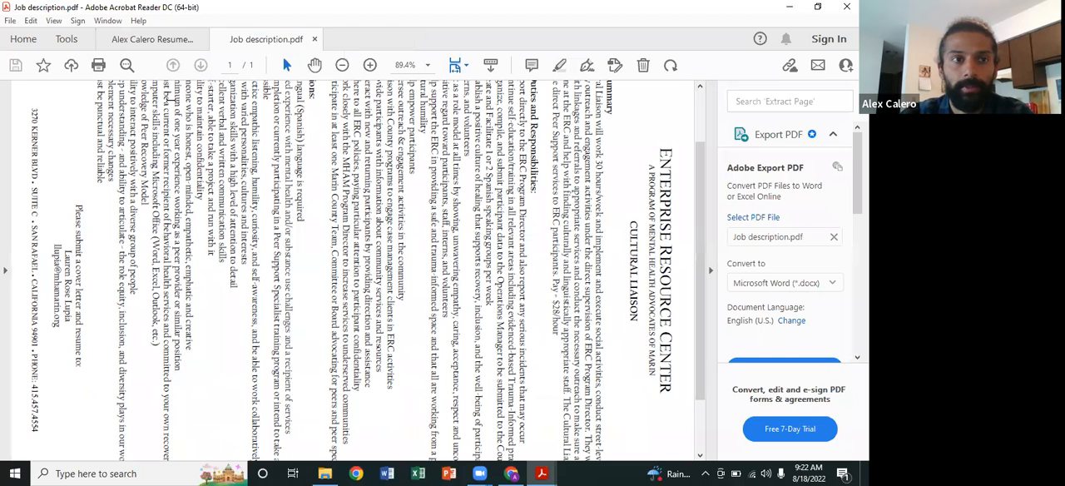
click(54, 22)
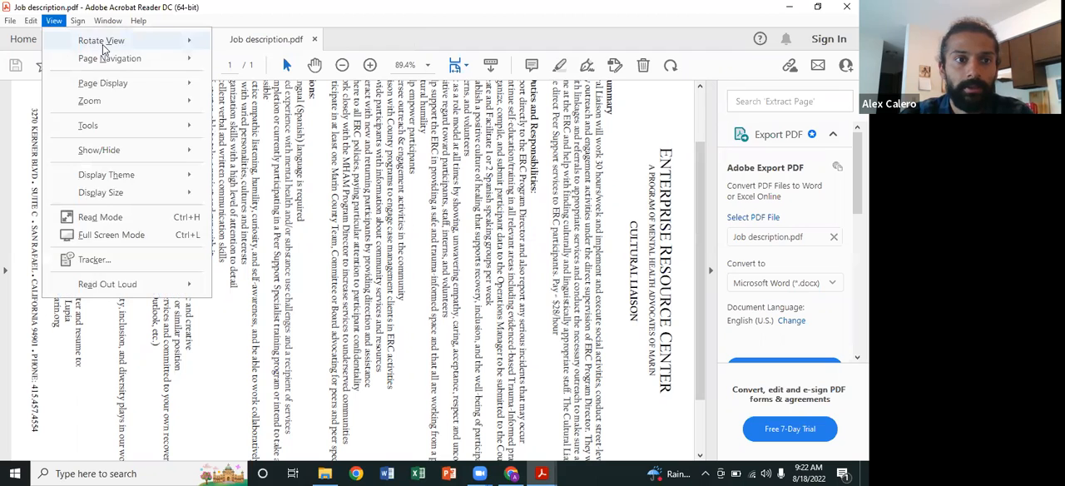
mouse_move(130, 44)
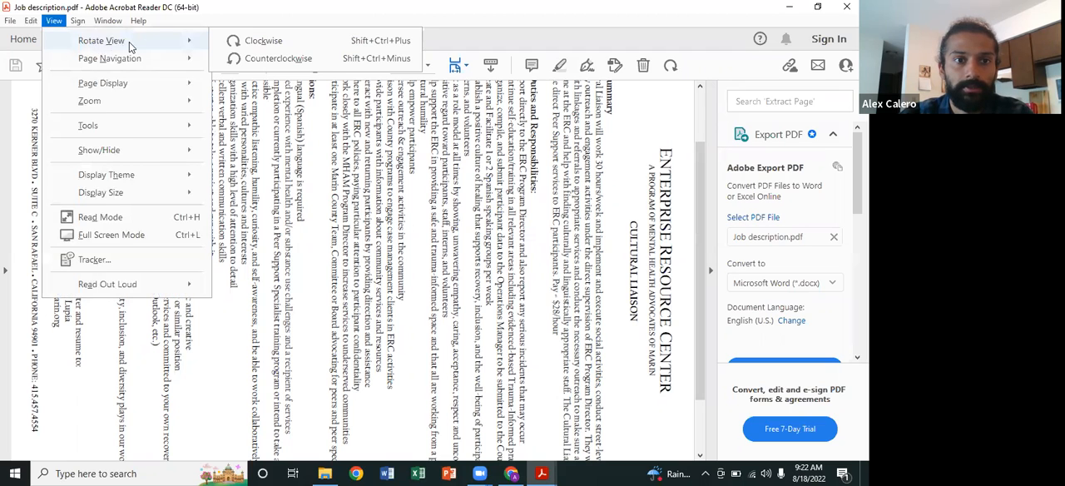
click(256, 48)
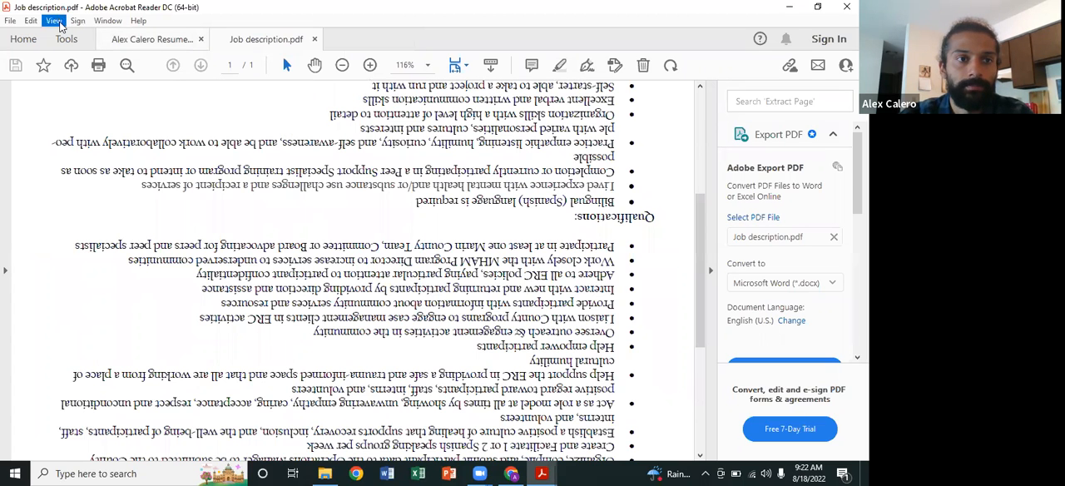
click(58, 24)
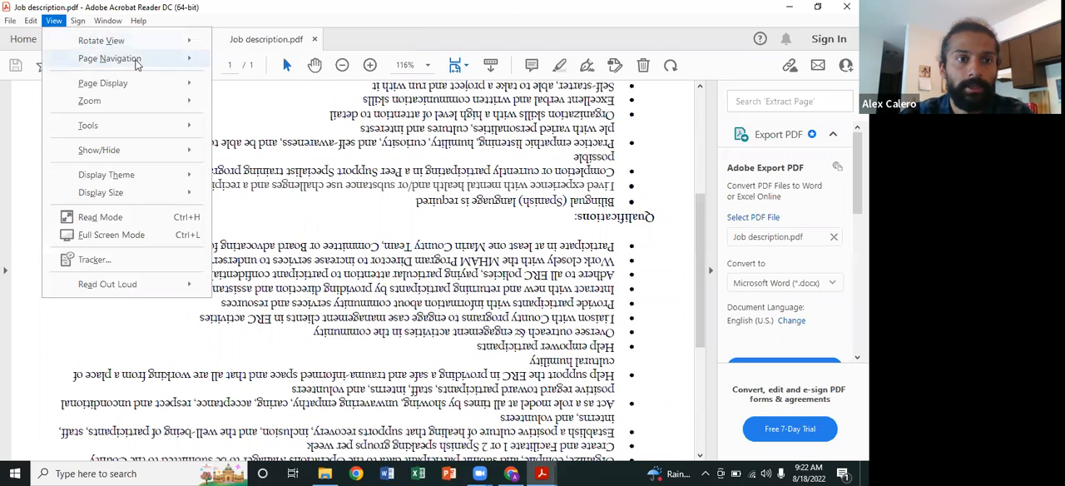
mouse_move(168, 43)
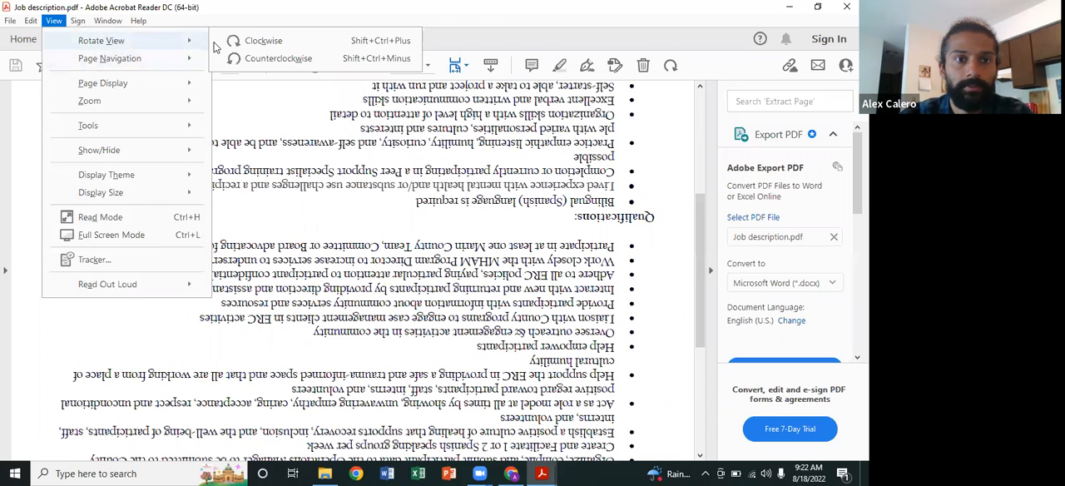
click(268, 43)
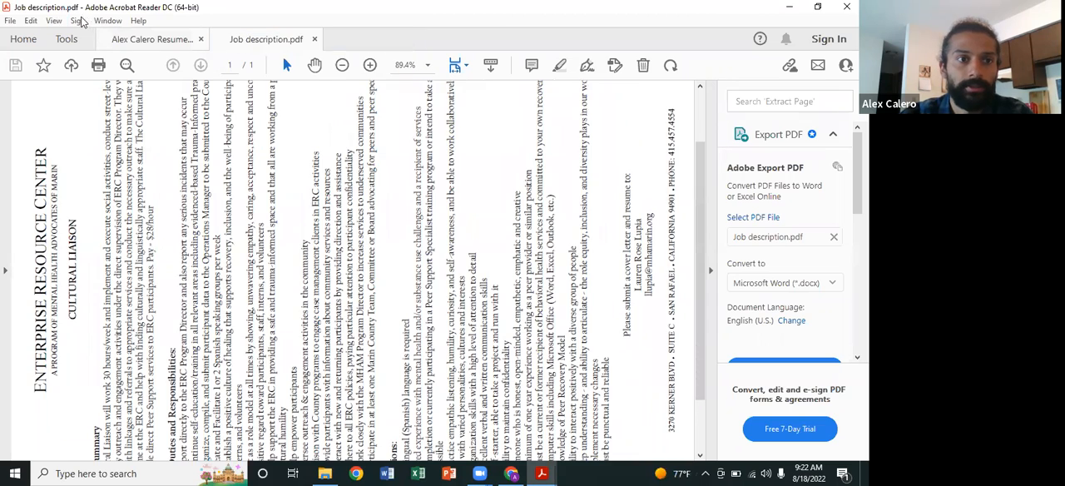
click(55, 21)
mouse_move(188, 40)
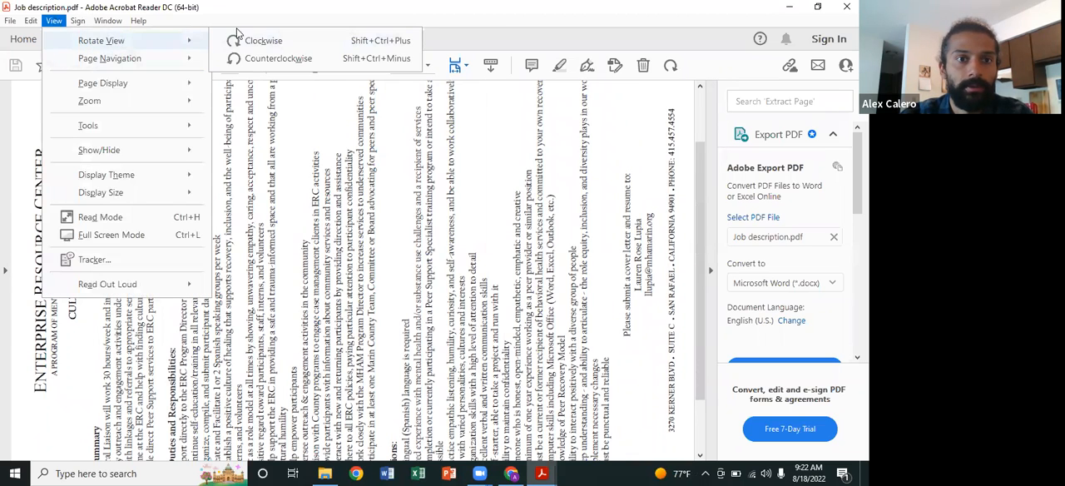
click(254, 40)
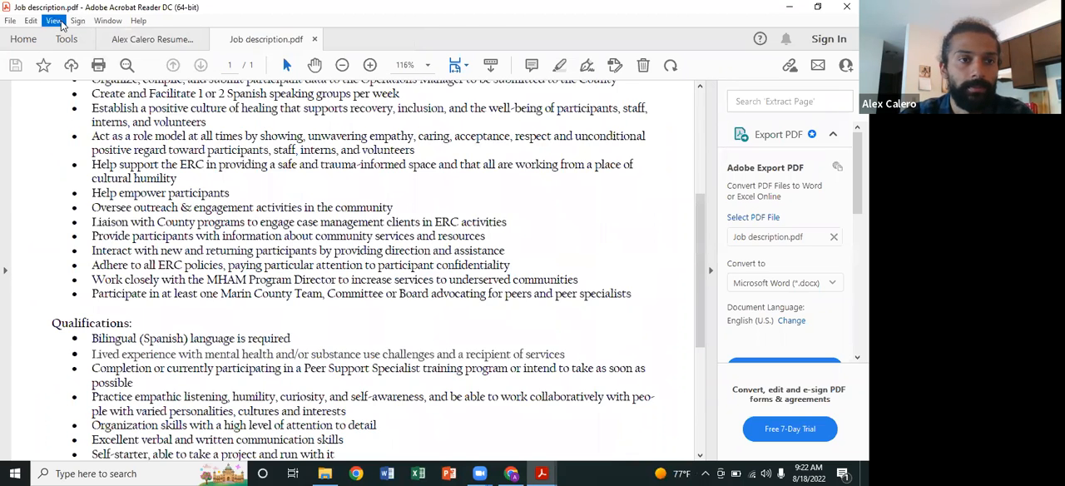
Step: Look through the viewing and window commands available for the job description PDF
click(55, 22)
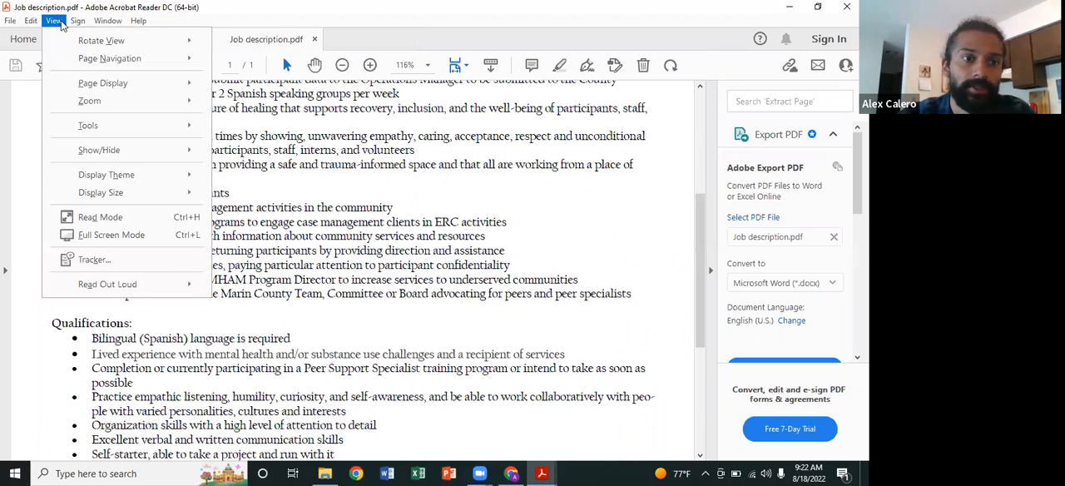
mouse_move(101, 103)
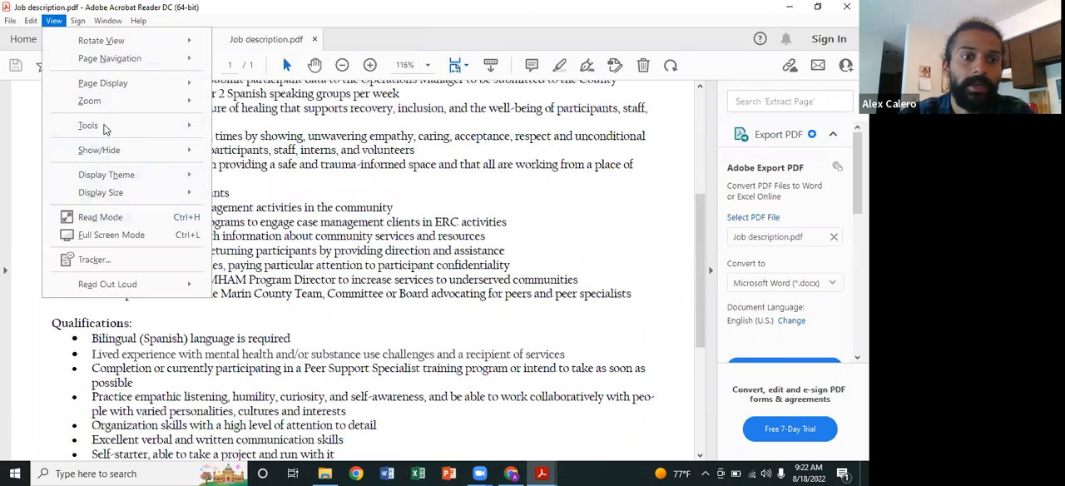
mouse_move(78, 25)
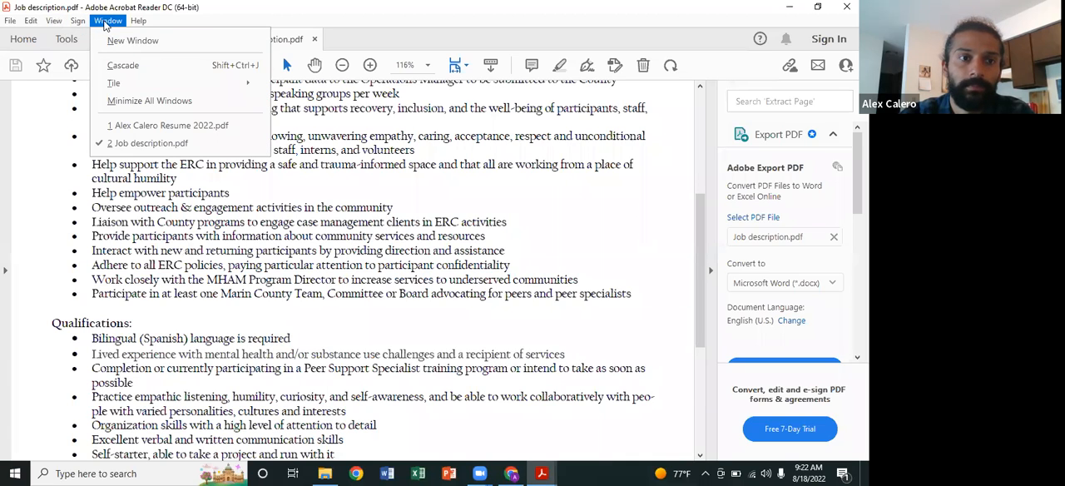
click(40, 117)
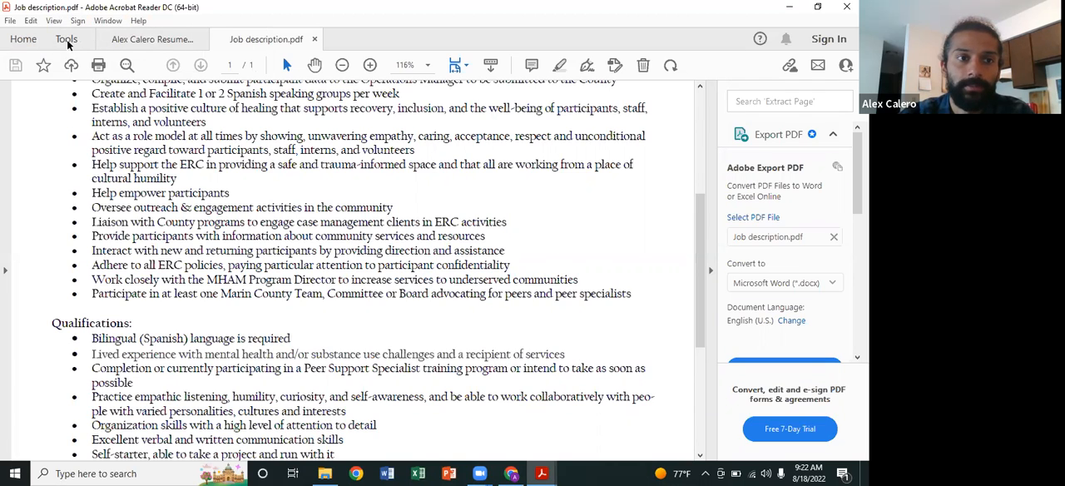
Step: View Acrobat's recent files, the Your files and Scans sections of Adobe cloud storage, and the overview of tools
click(24, 39)
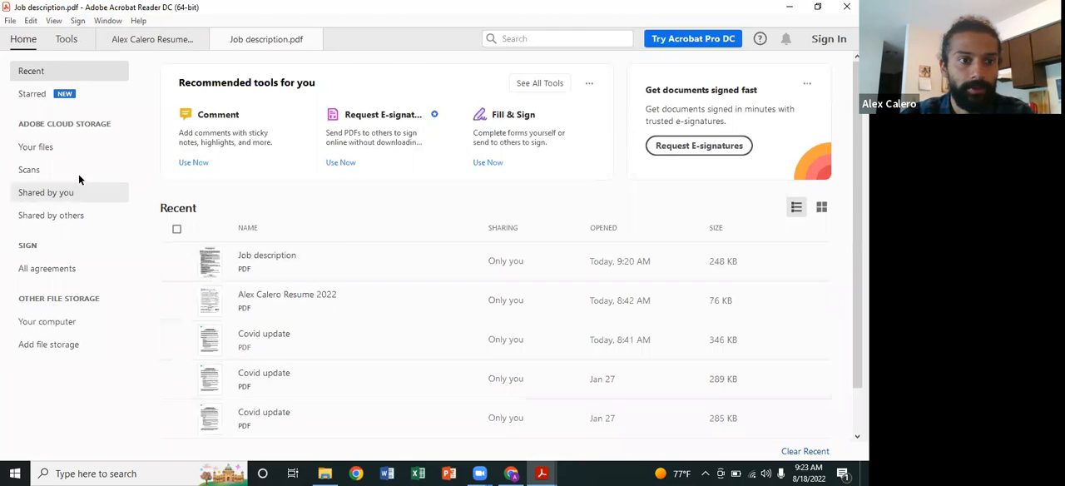
click(59, 148)
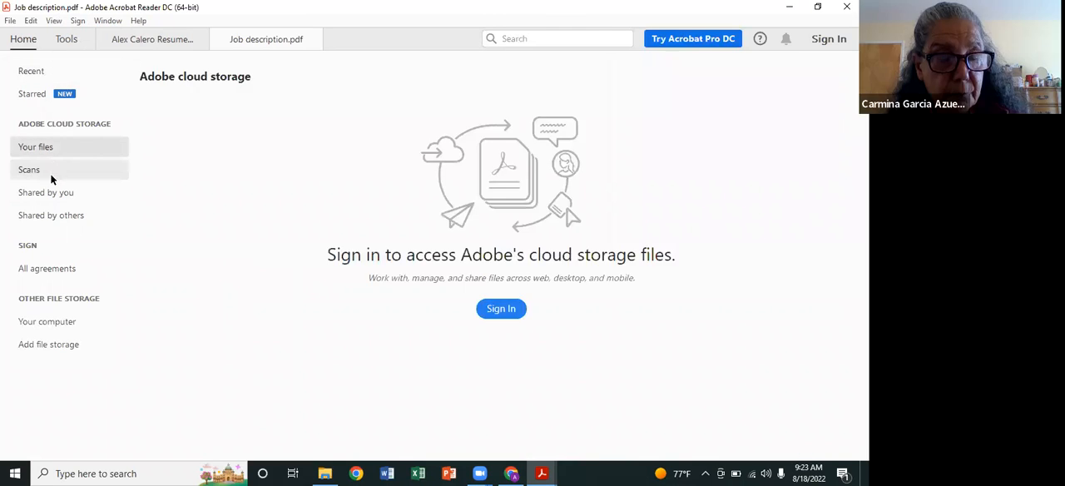
click(51, 176)
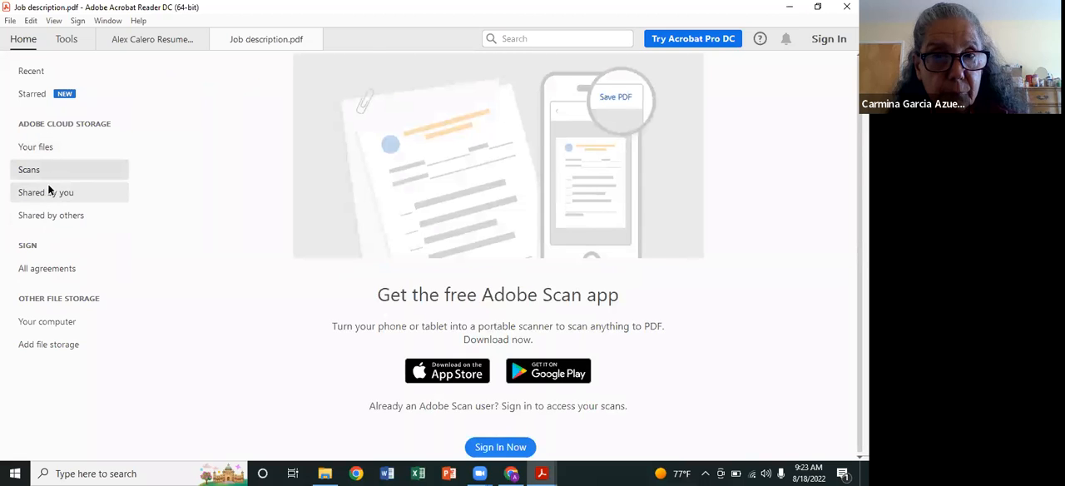
click(60, 42)
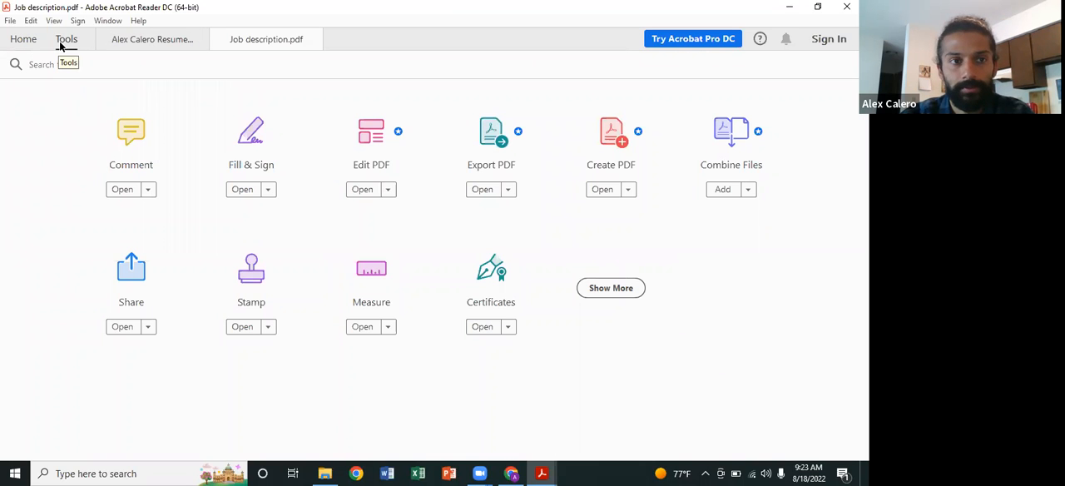
Step: Close the open resume PDF without saving its changes
click(105, 41)
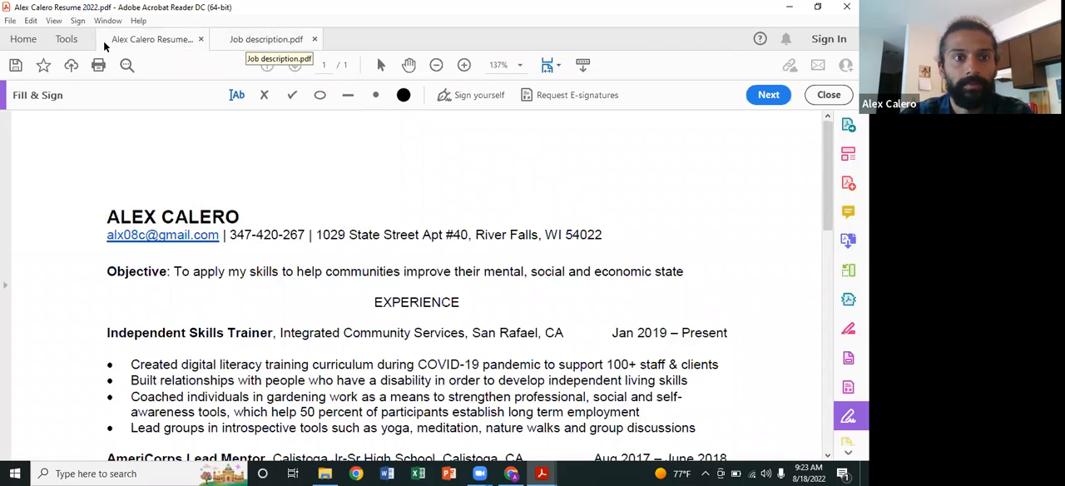
key(ctrl+w)
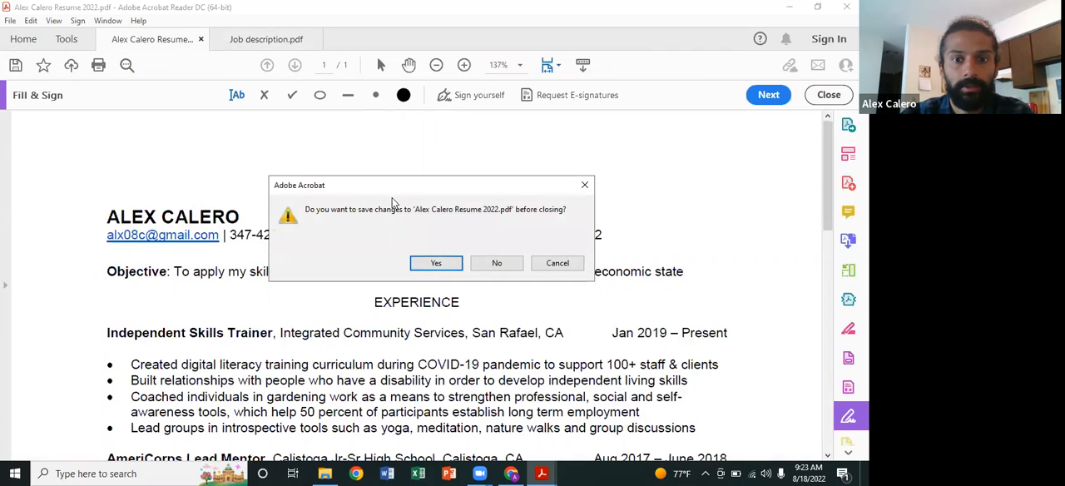
click(496, 264)
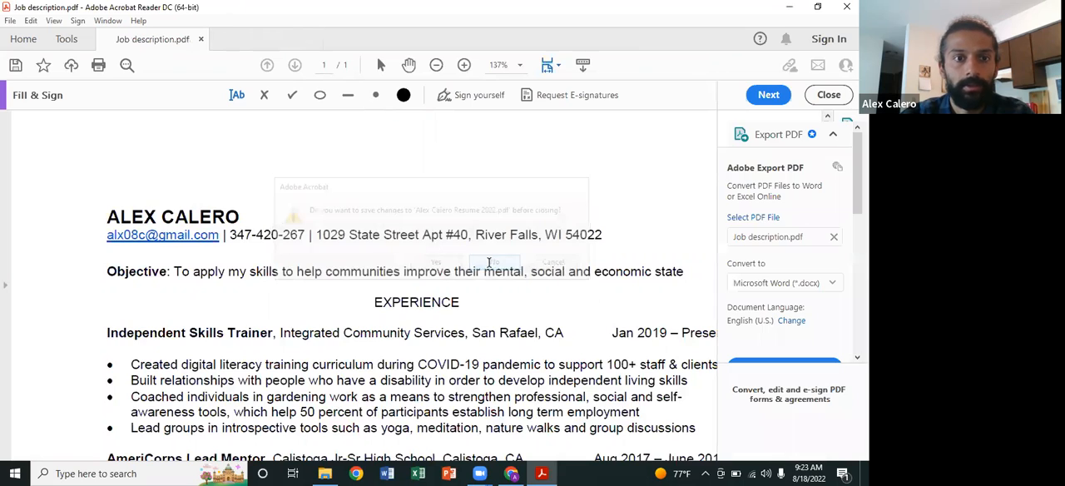
Step: View the beginning of the job description again, and display the overview of available PDF tools
click(67, 39)
click(152, 39)
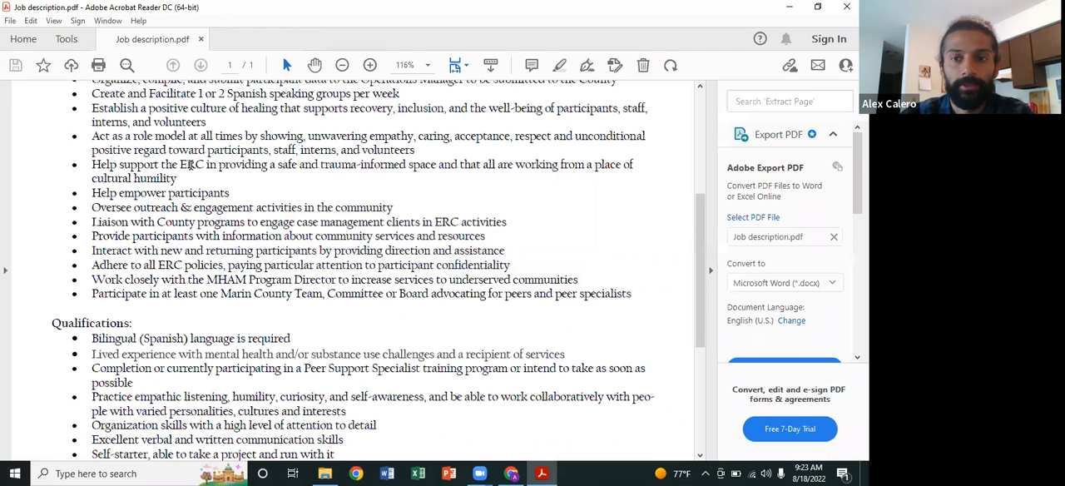
scroll(191, 169, up, 5)
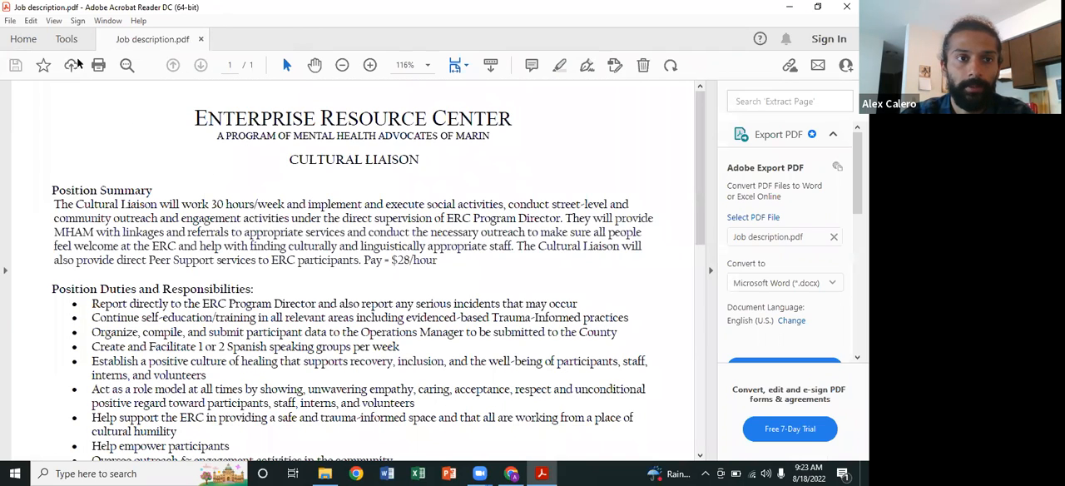
click(66, 39)
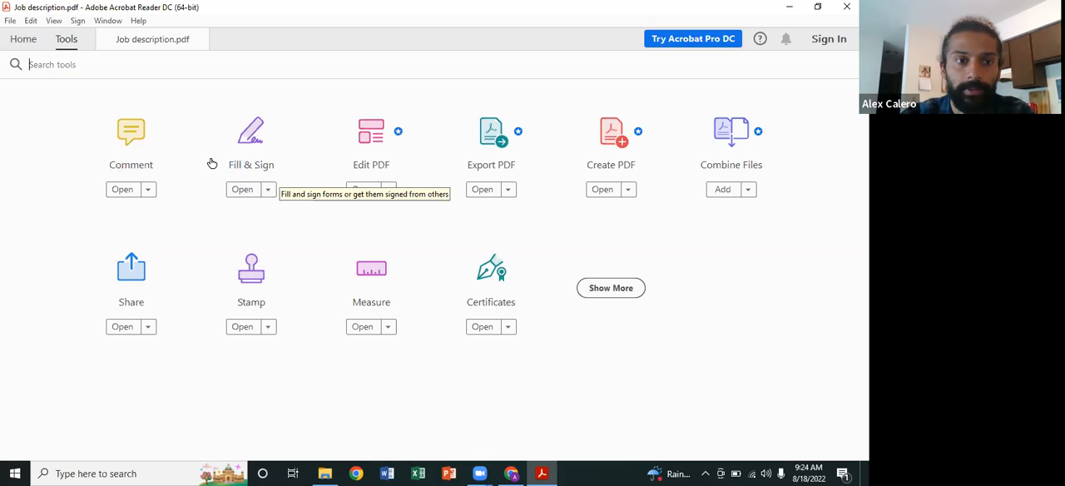
Step: Open the commenting tools for the job description and place a sticky note beside the Enterprise Resource Center heading
click(149, 191)
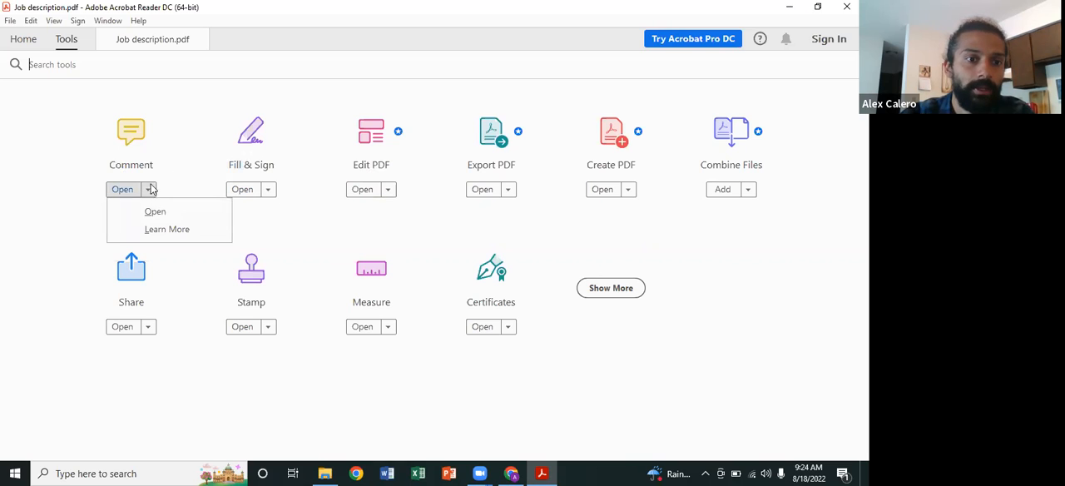
click(155, 152)
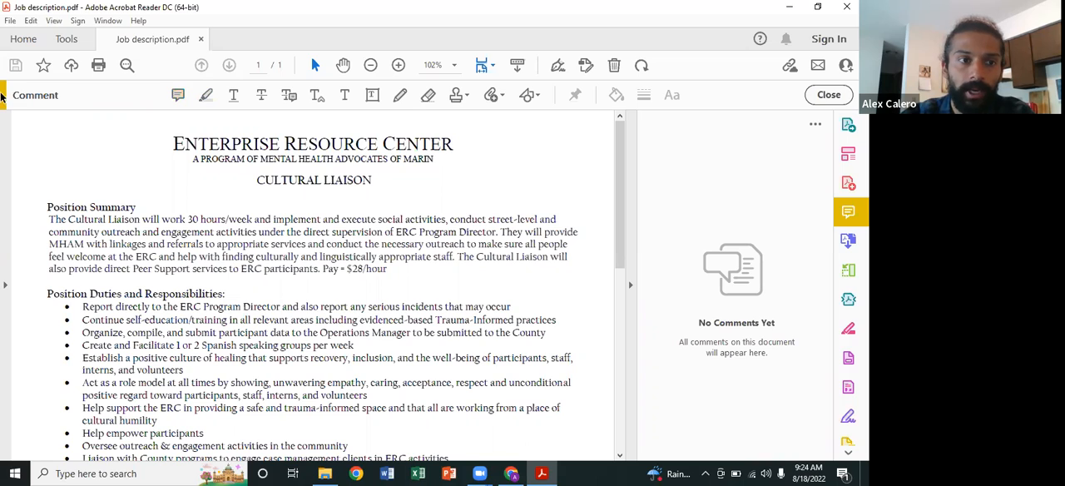
click(184, 99)
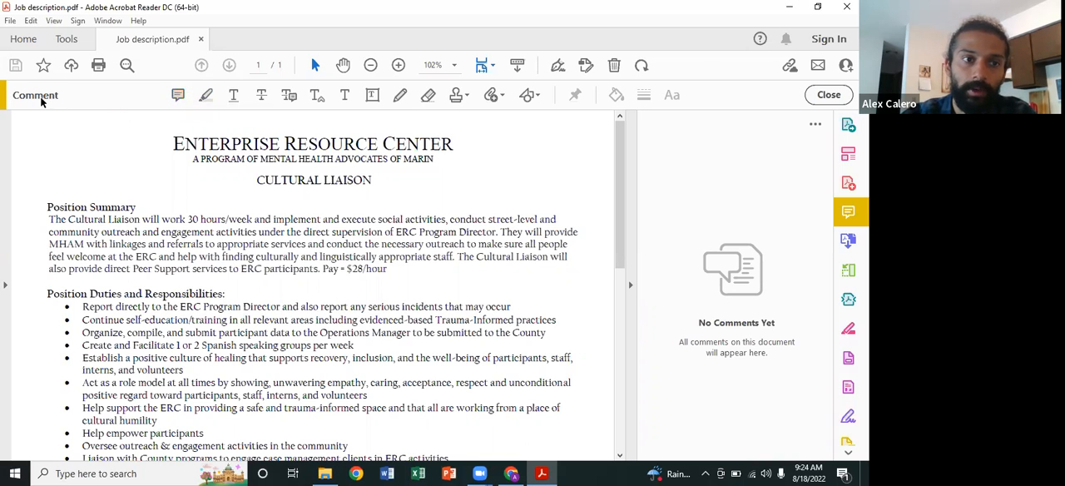
click(177, 98)
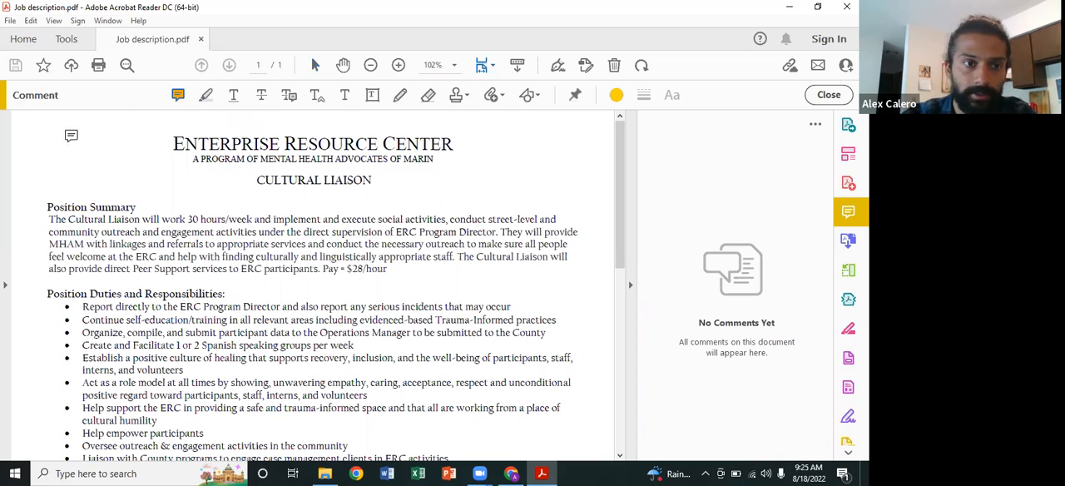
click(81, 153)
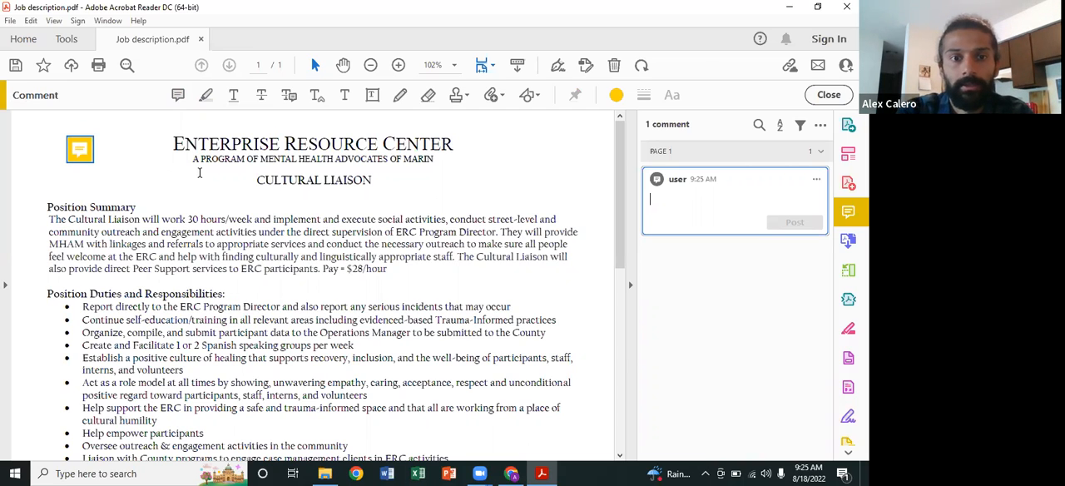
Step: Post the sticky note's comment as "New job deadline is 09/06"
text(New)
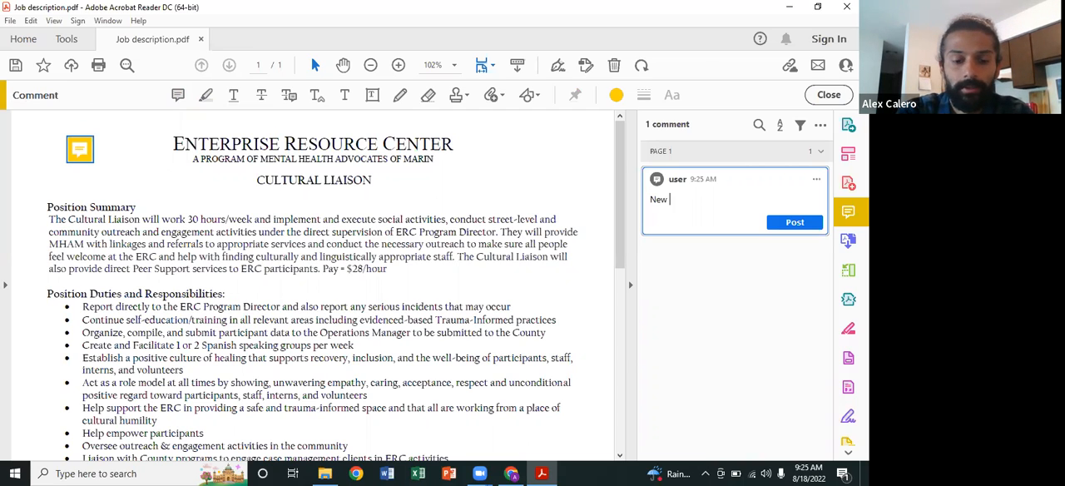
text( job deadline is )
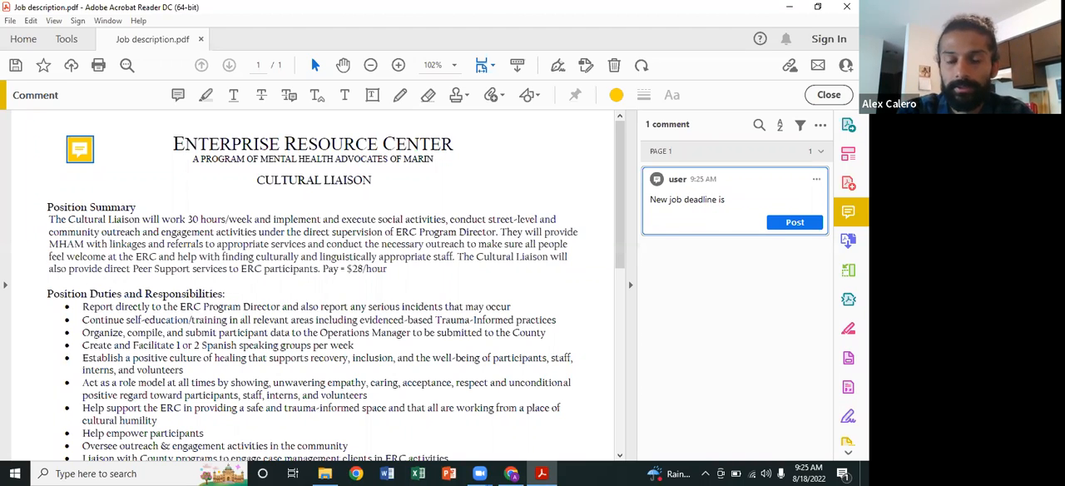
text(09/0)
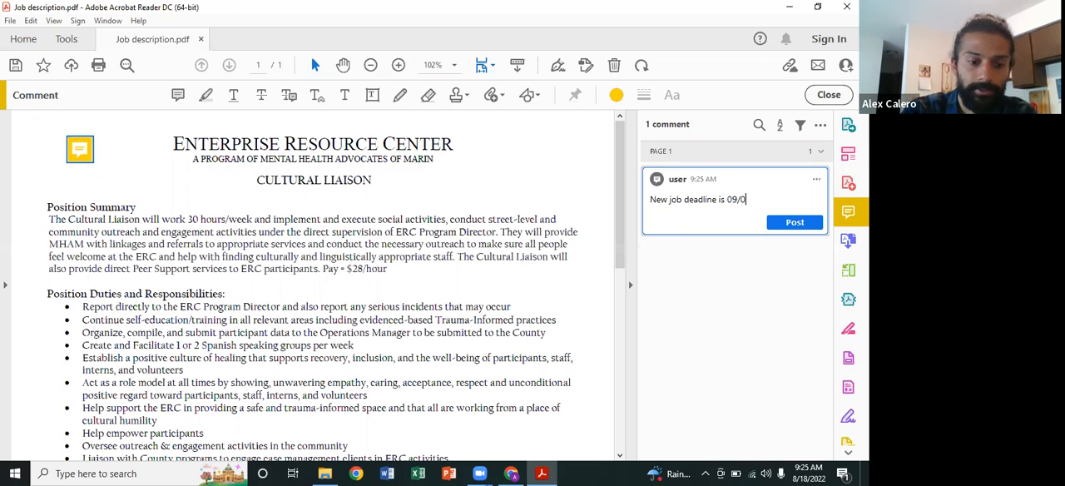
text(6)
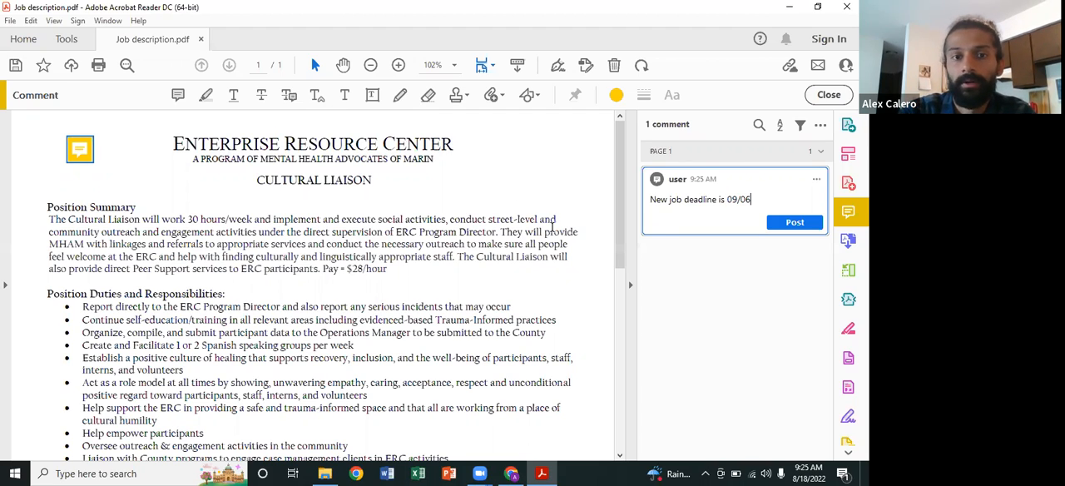
click(768, 226)
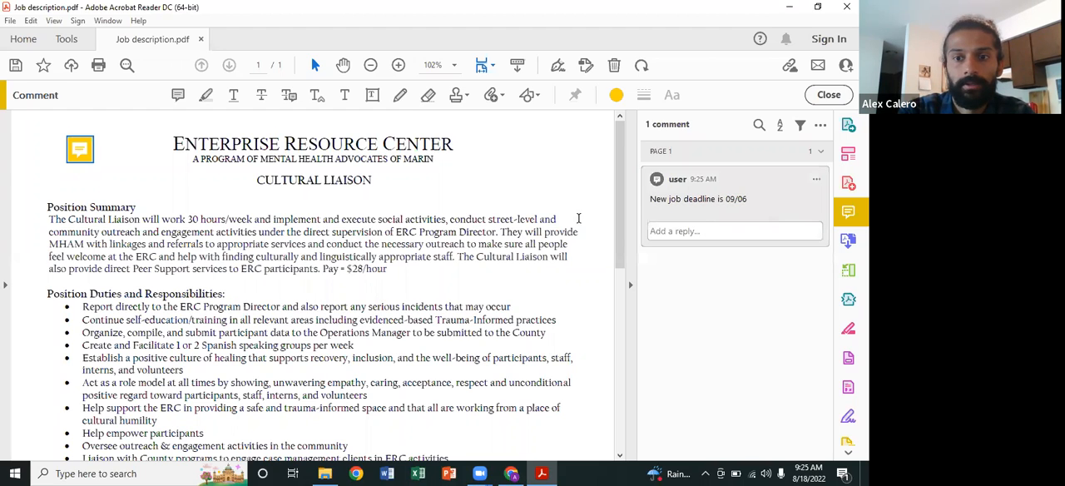
click(81, 144)
click(82, 143)
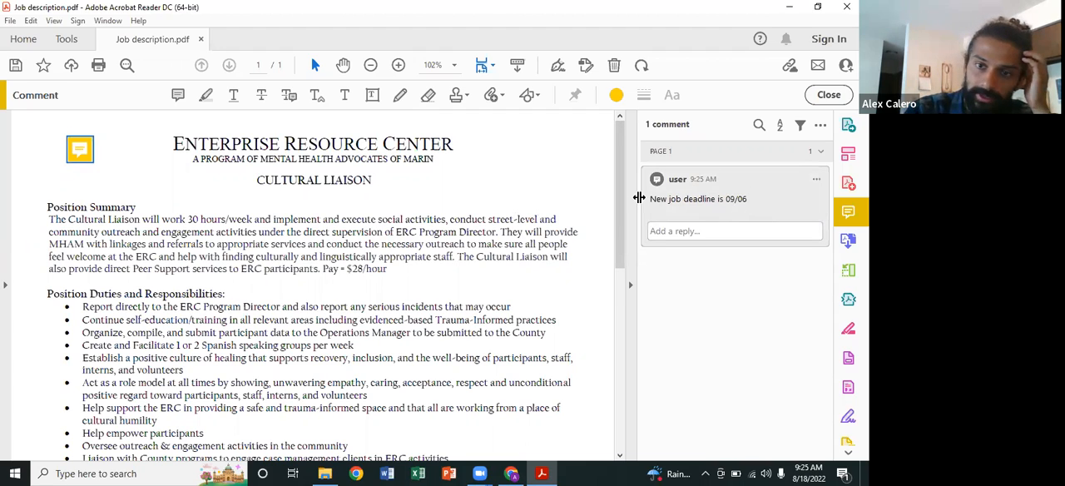
mouse_move(81, 150)
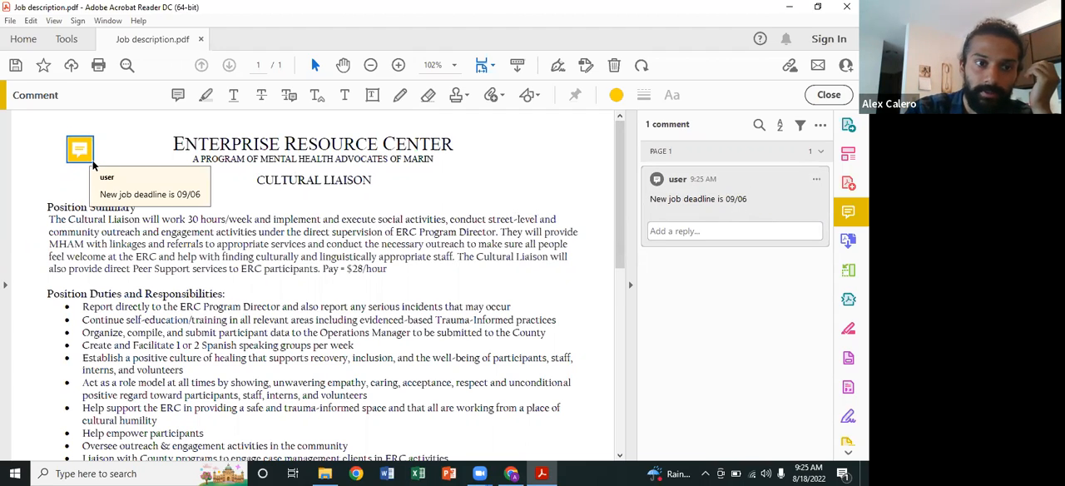
Step: Highlight "The Cultural Liaison will work 30 hours" at the start of the Position Summary
click(207, 97)
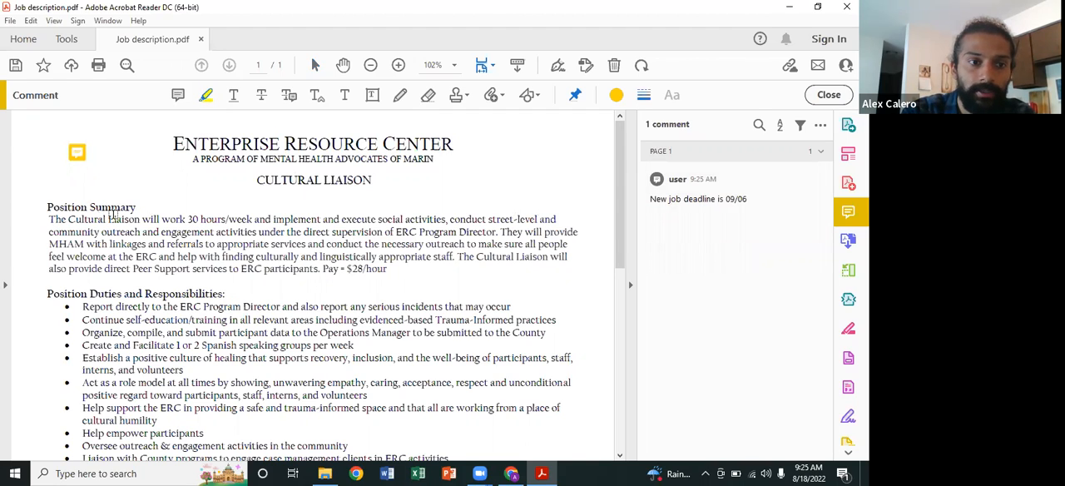
drag(49, 217, 214, 218)
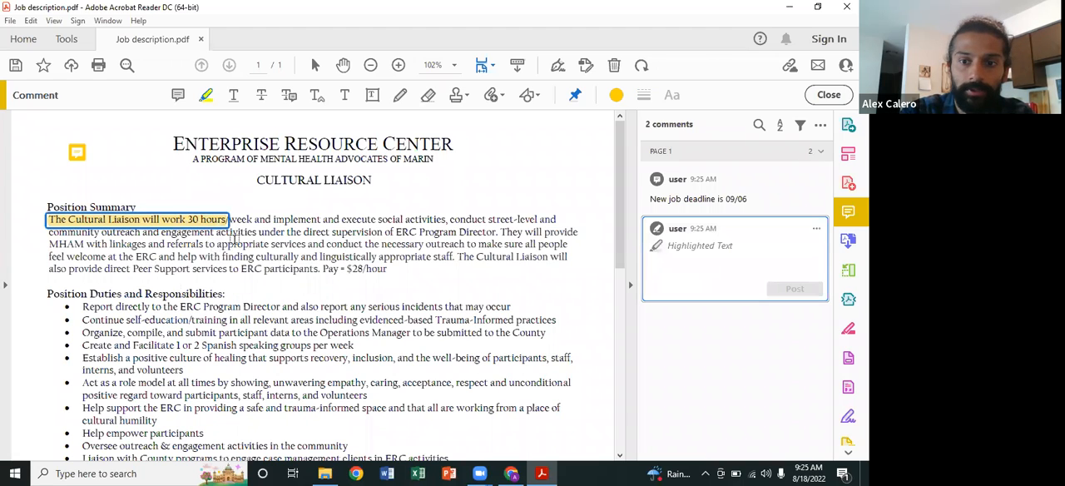
click(258, 206)
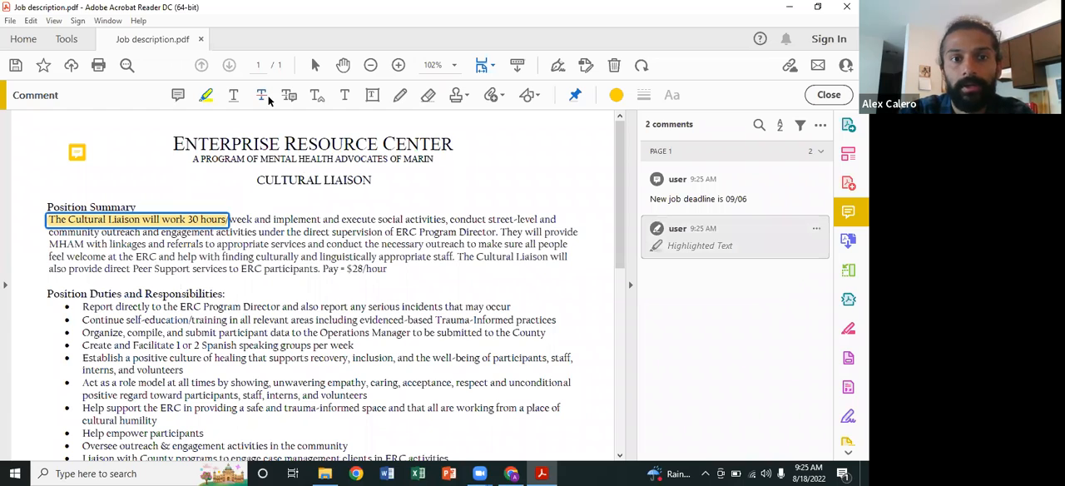
Step: Underline the words "appropriate services" in the Position Summary using the text underline comment tool
click(234, 97)
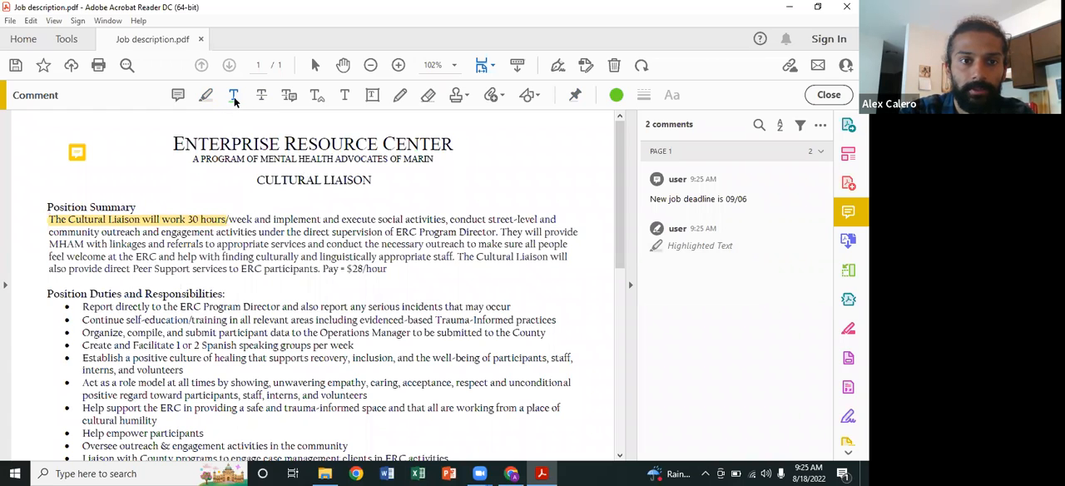
click(234, 98)
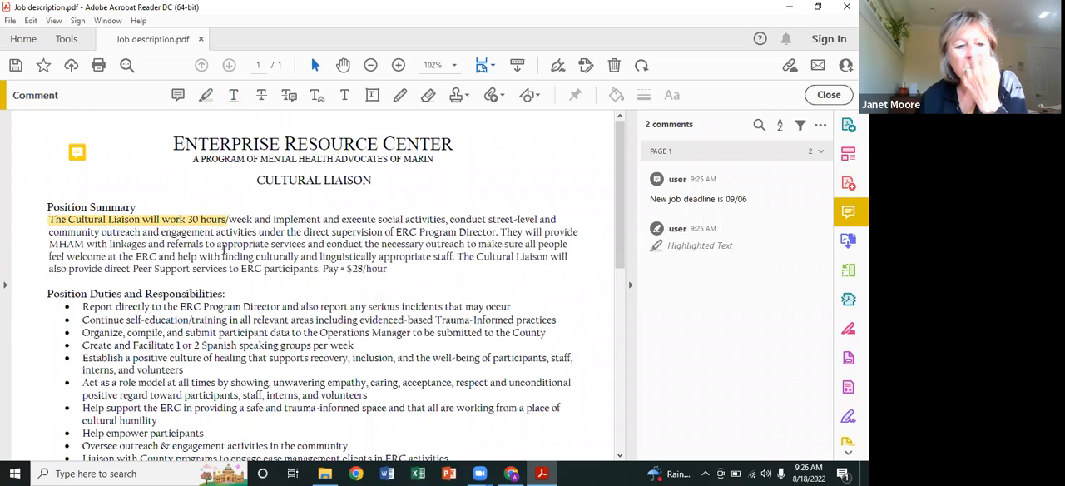
drag(217, 244, 358, 241)
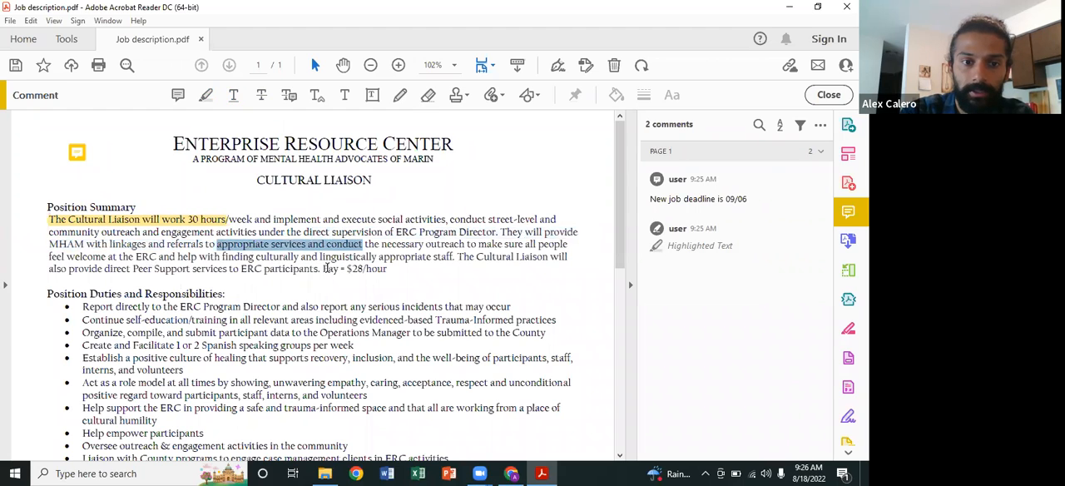
click(347, 249)
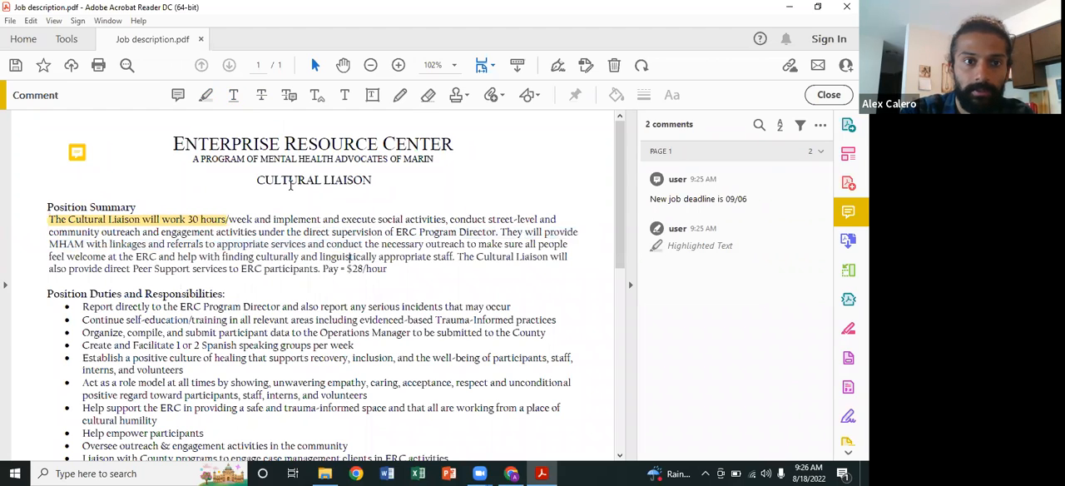
click(235, 95)
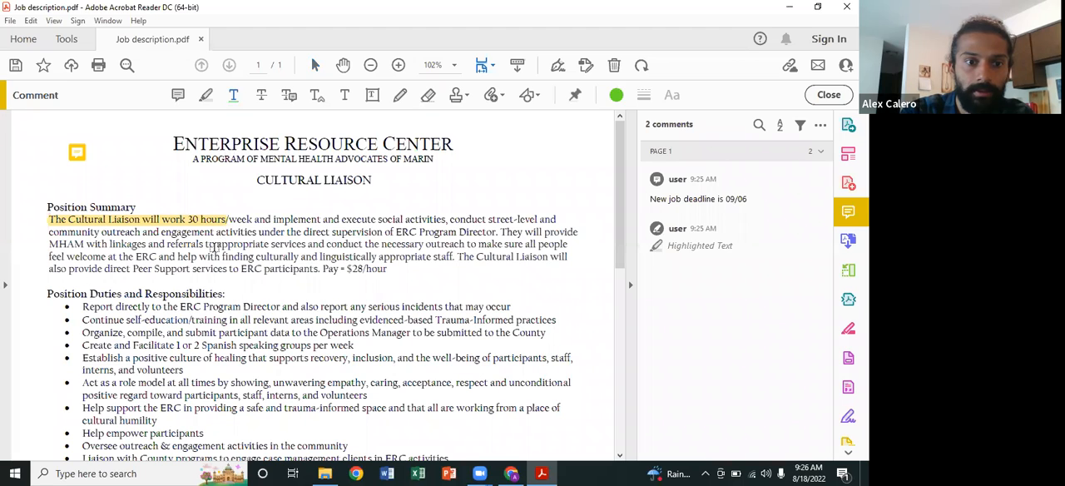
drag(216, 246, 307, 245)
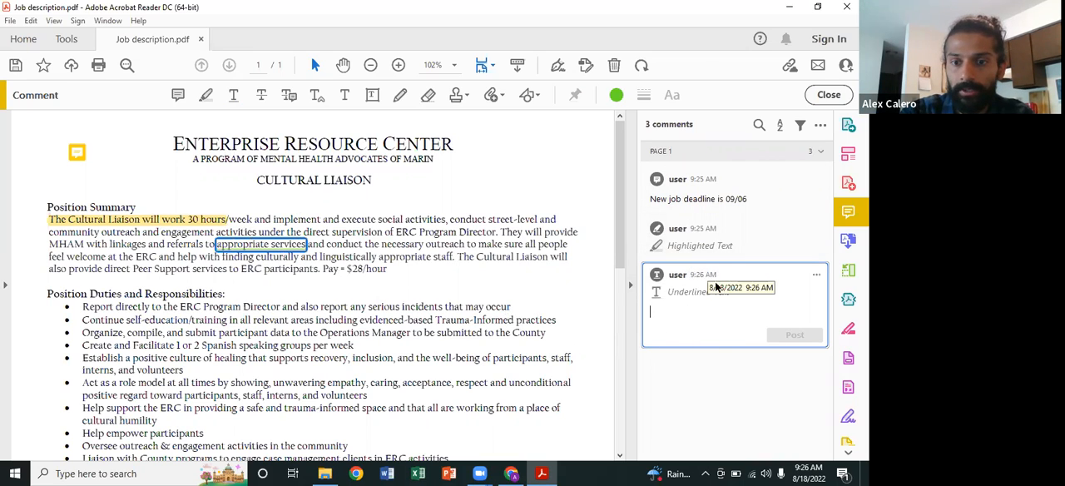
click(816, 275)
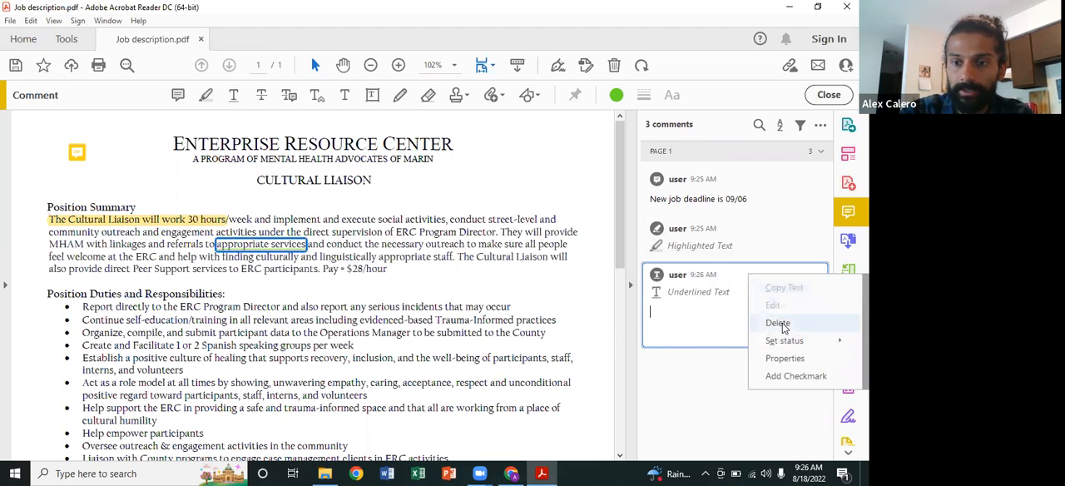
right_click(279, 248)
click(265, 244)
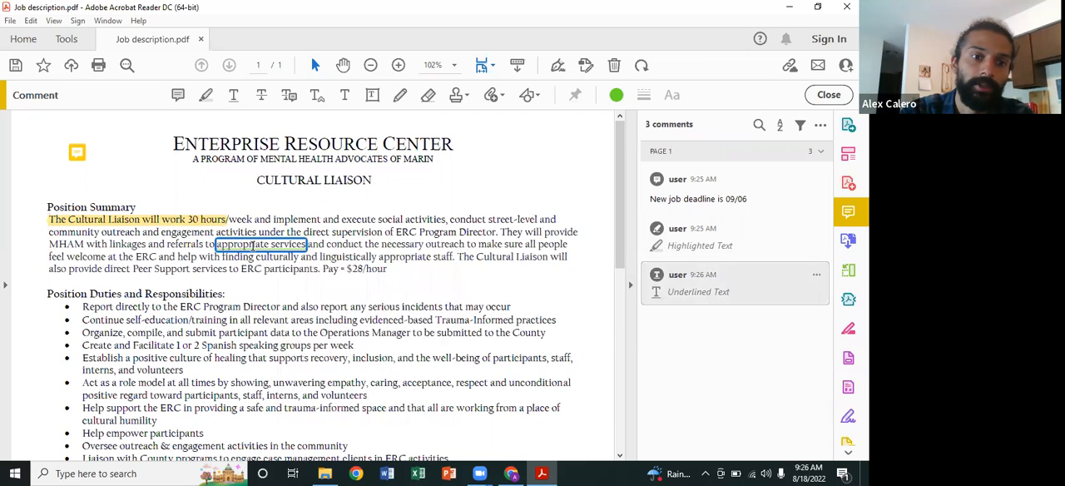
Step: Delete the highlight from "The Cultural Liaison will work 30 hours" in the Position Summary
click(190, 221)
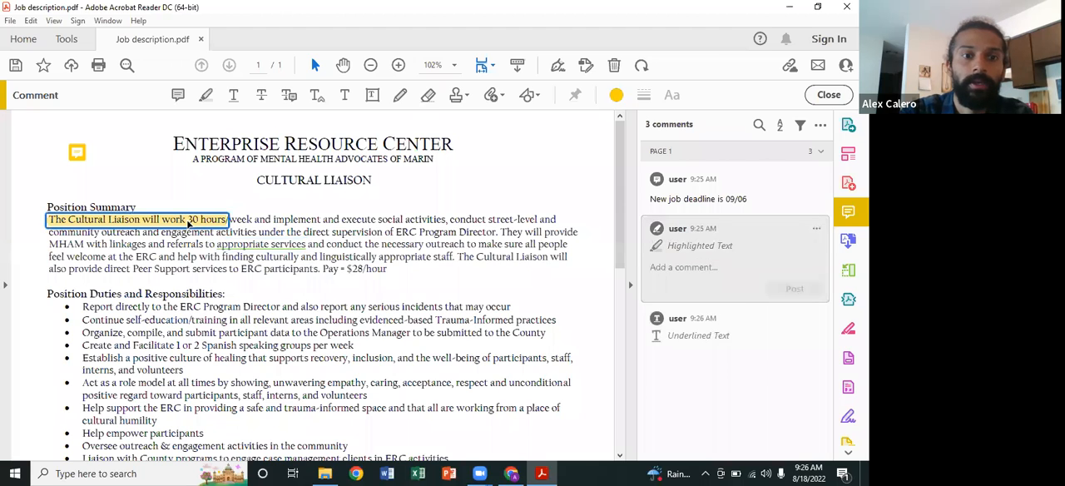
right_click(189, 224)
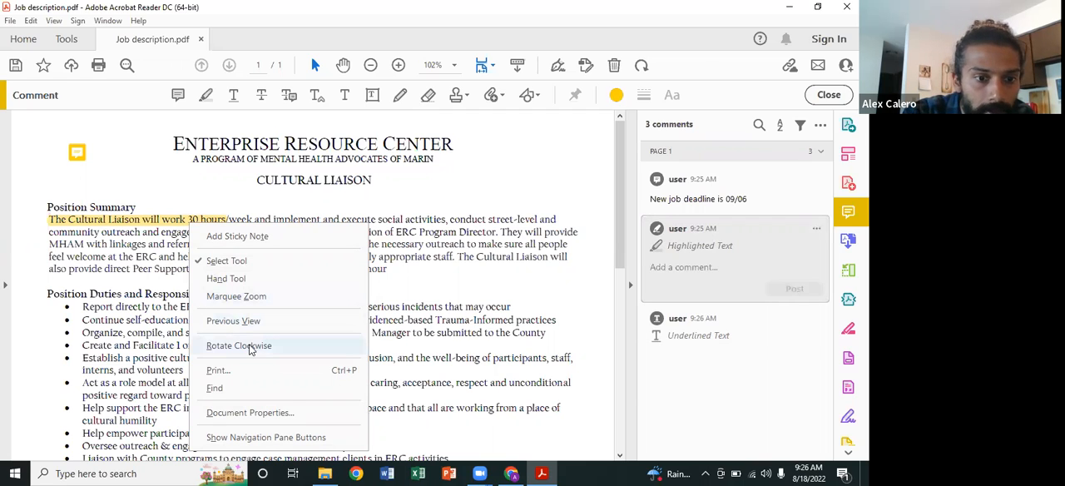
click(172, 221)
click(170, 219)
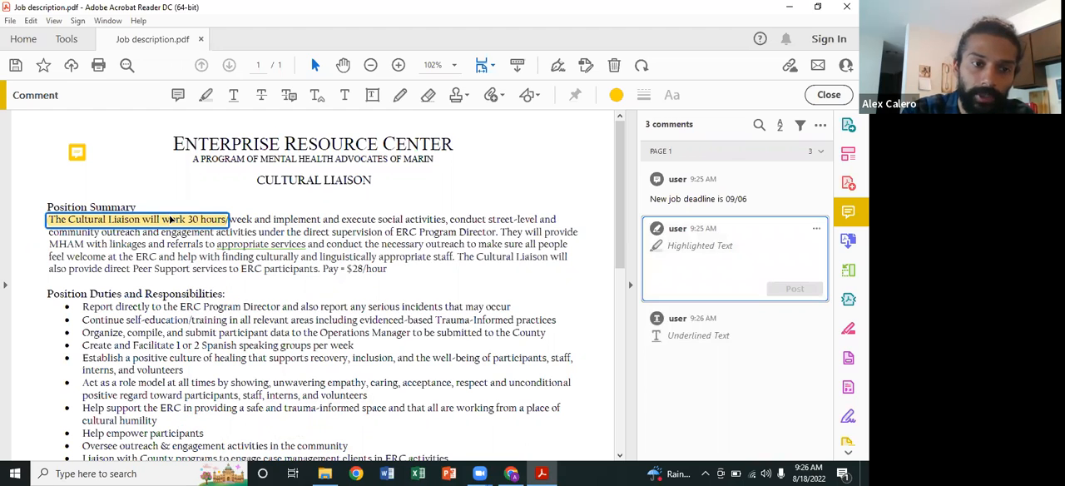
right_click(171, 220)
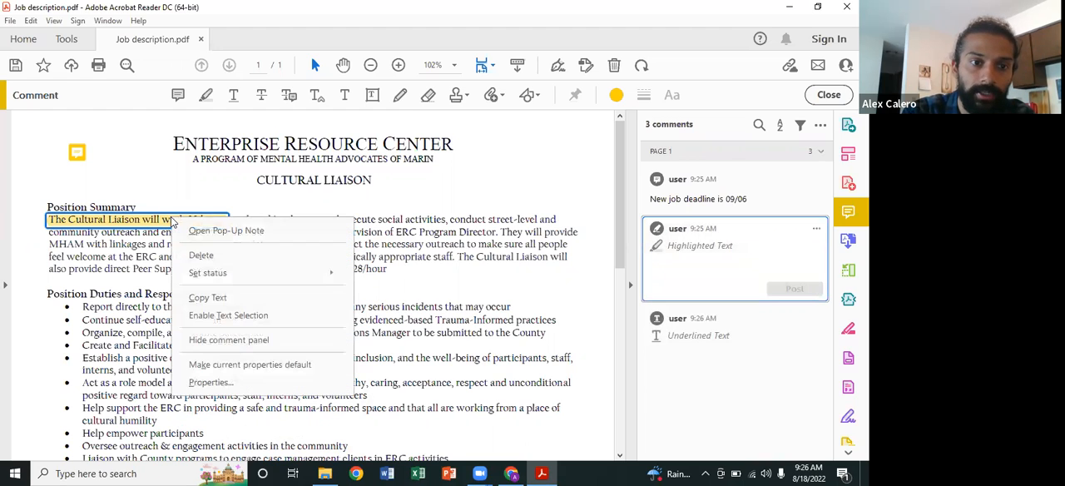
click(197, 259)
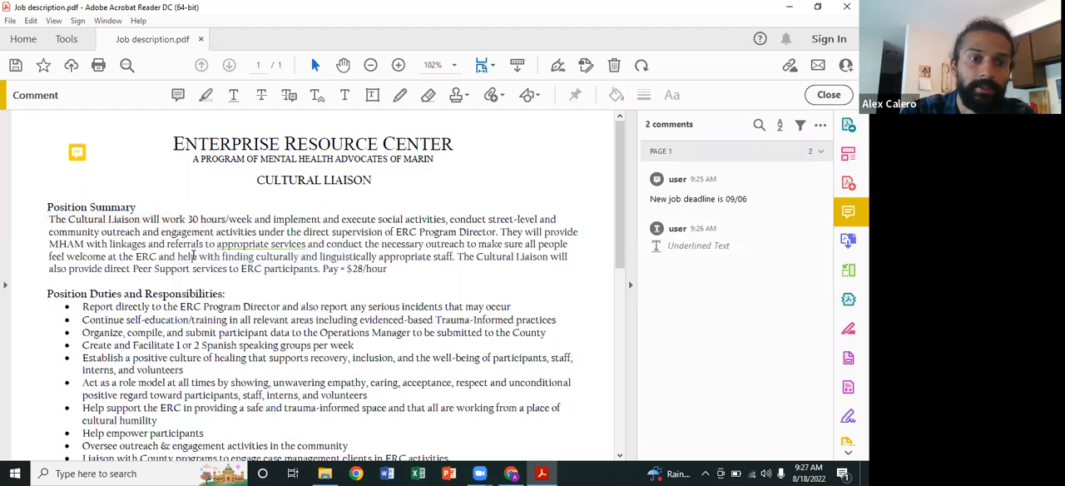
click(244, 244)
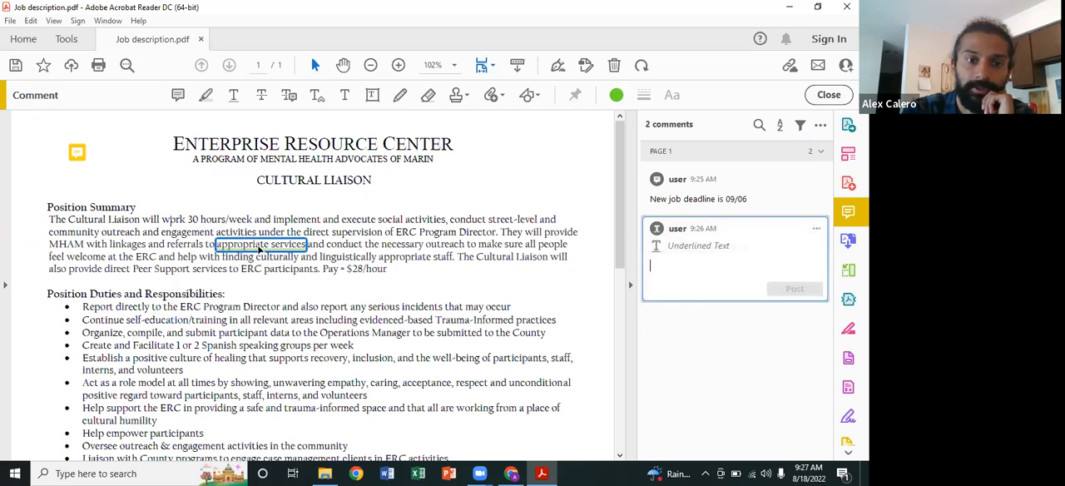
right_click(260, 248)
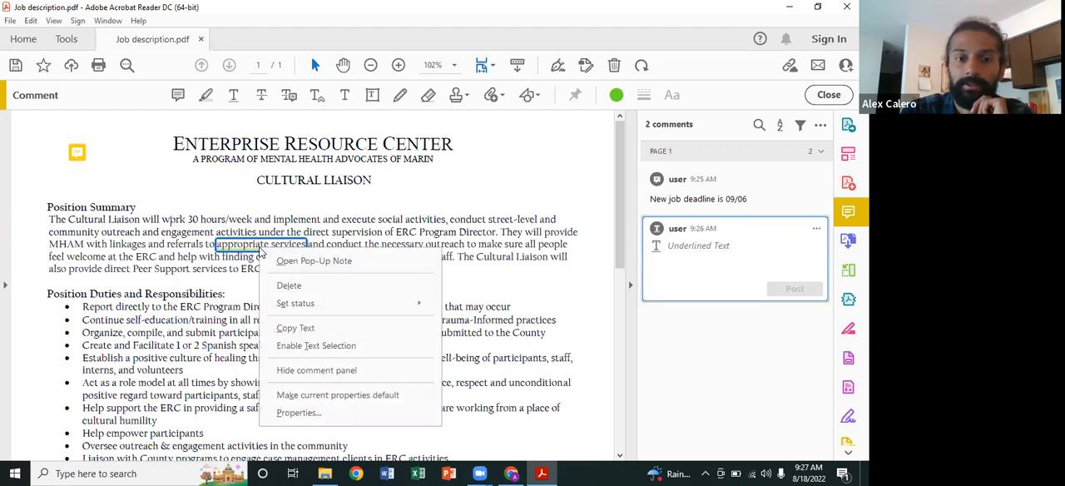
click(287, 223)
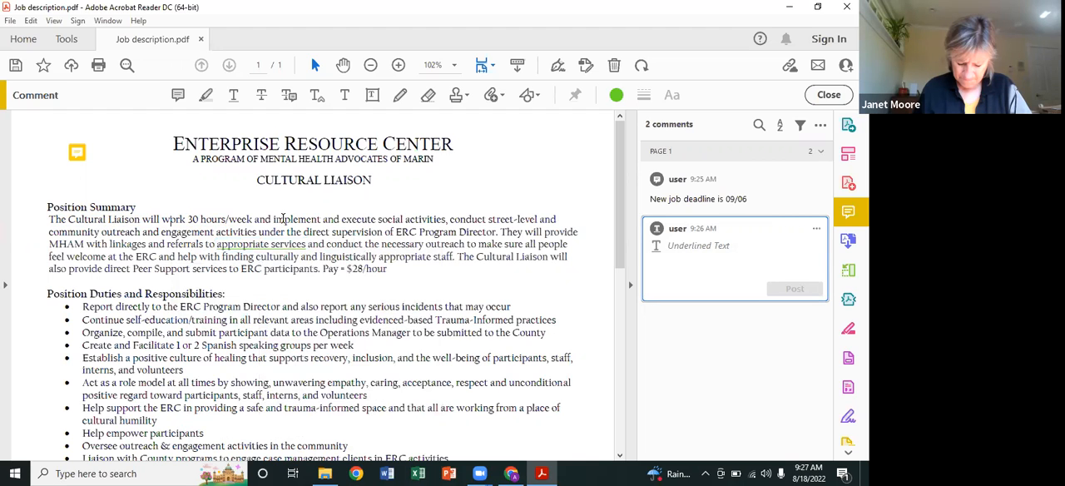
Step: Strike through the first bullet under Position Duties and Responsibilities, about reporting directly to the ERC Program Director
click(262, 96)
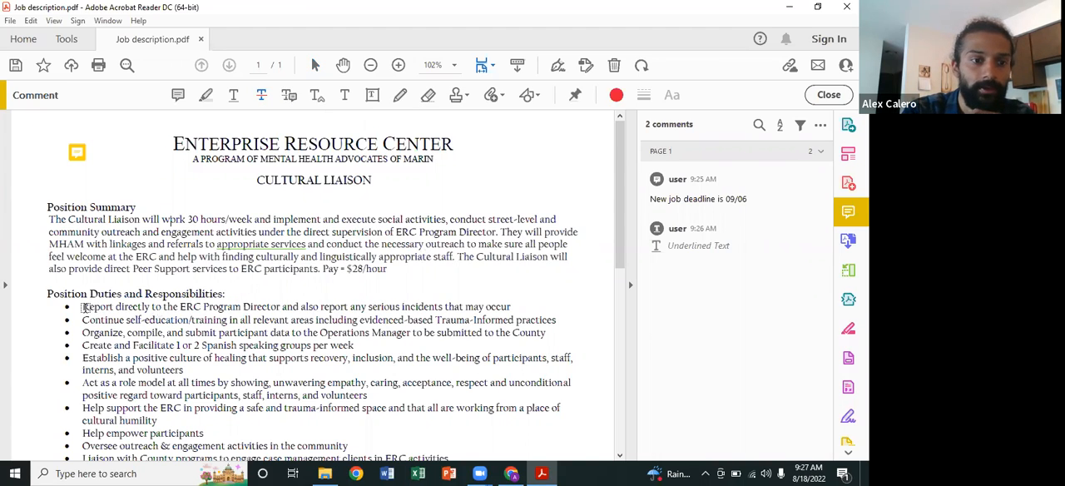
mouse_move(79, 306)
mouse_down()
mouse_move(292, 293)
mouse_move(510, 301)
mouse_up()
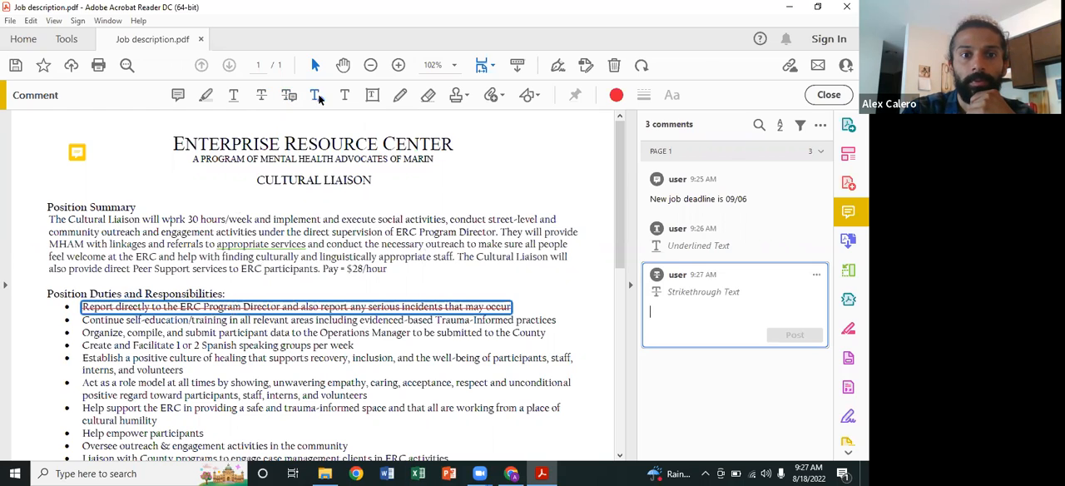
Step: Draw a text box beside the Enterprise Resource Center title and set its text to white and bold
click(374, 96)
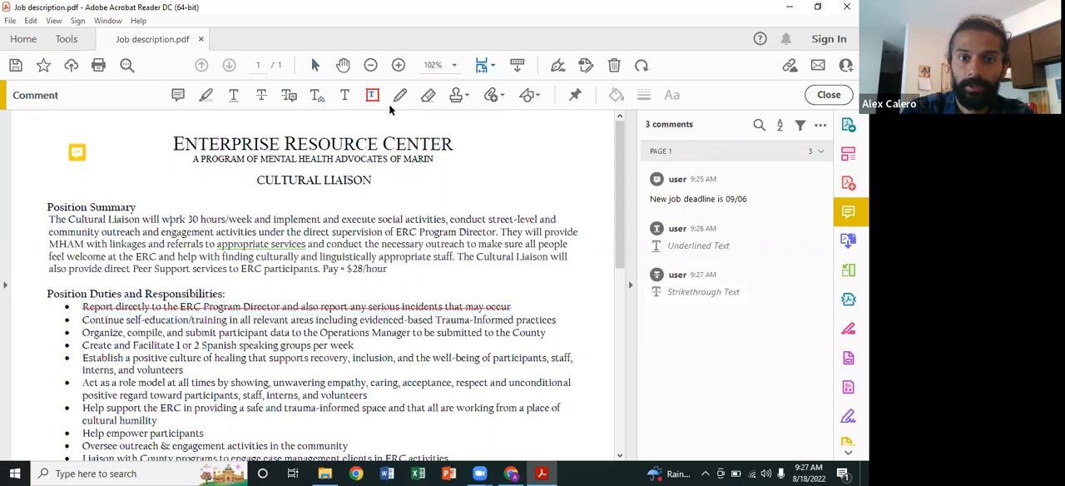
drag(471, 134, 596, 200)
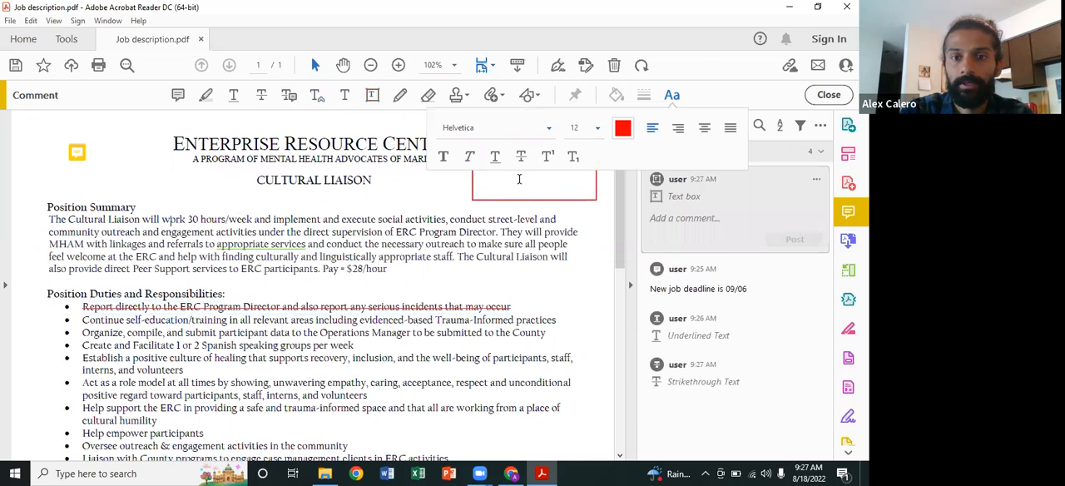
click(625, 131)
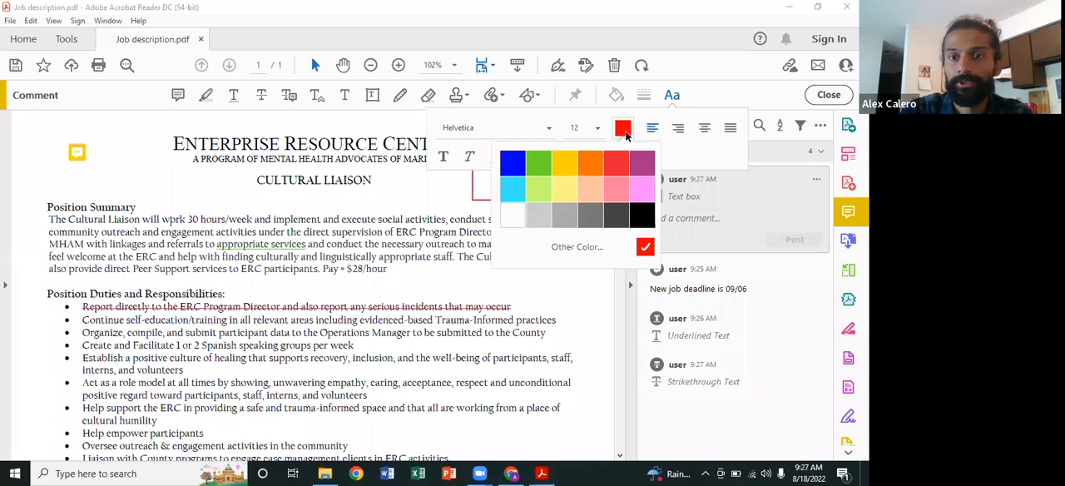
click(513, 216)
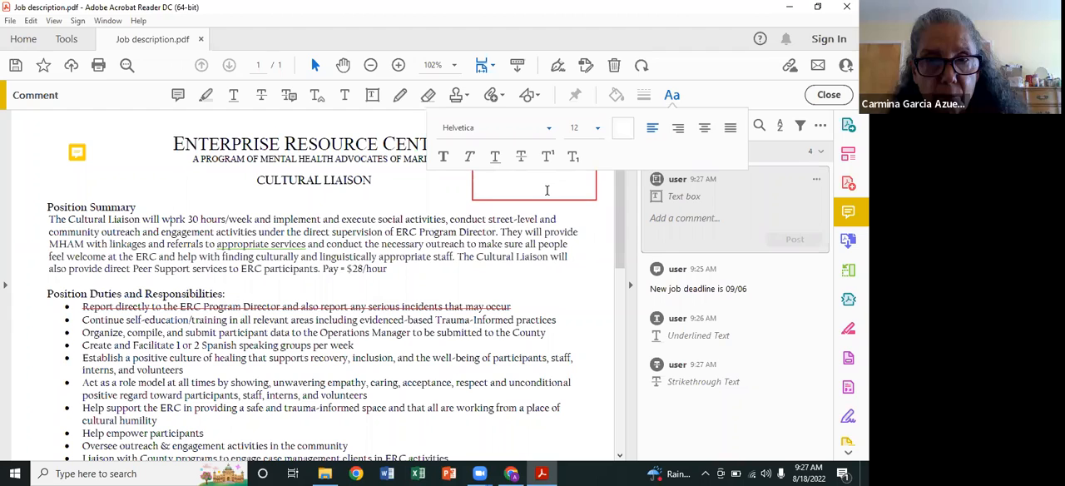
click(444, 157)
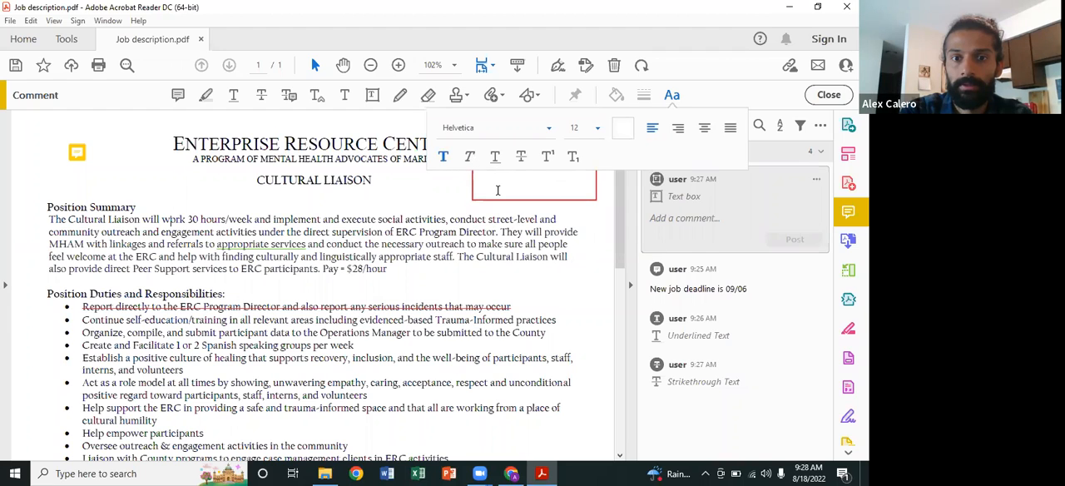
click(524, 130)
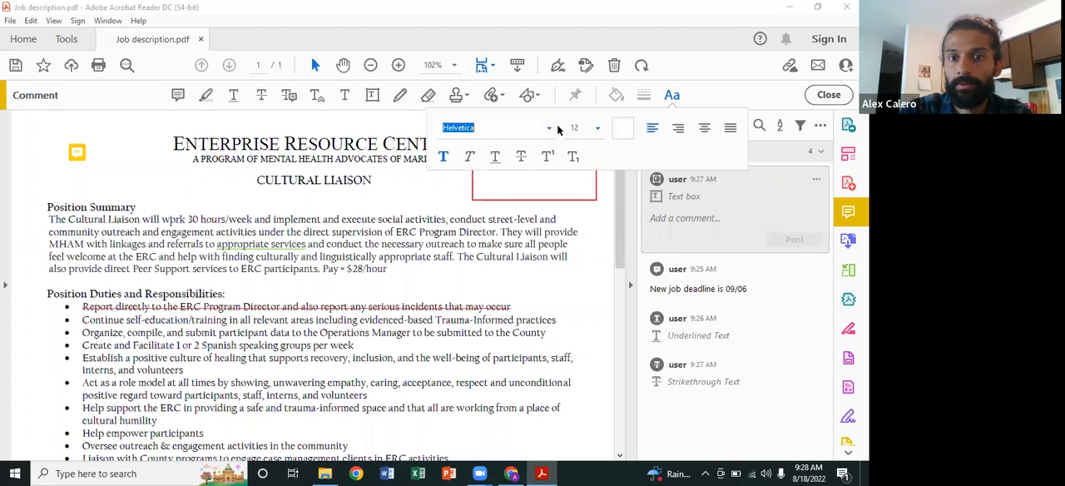
click(603, 216)
click(555, 179)
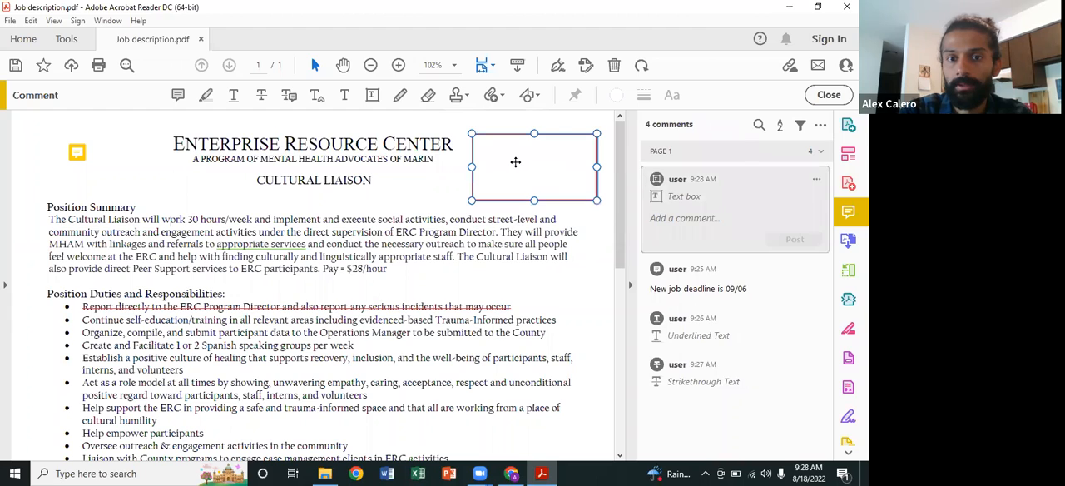
Step: Reopen the text box beside the title and set its text color to light gray with bold style
click(516, 163)
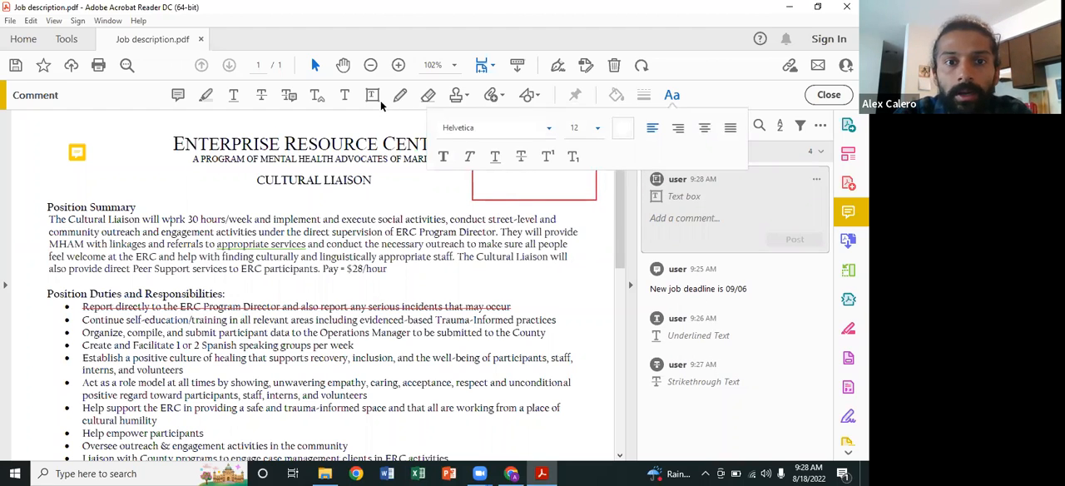
click(374, 97)
click(503, 186)
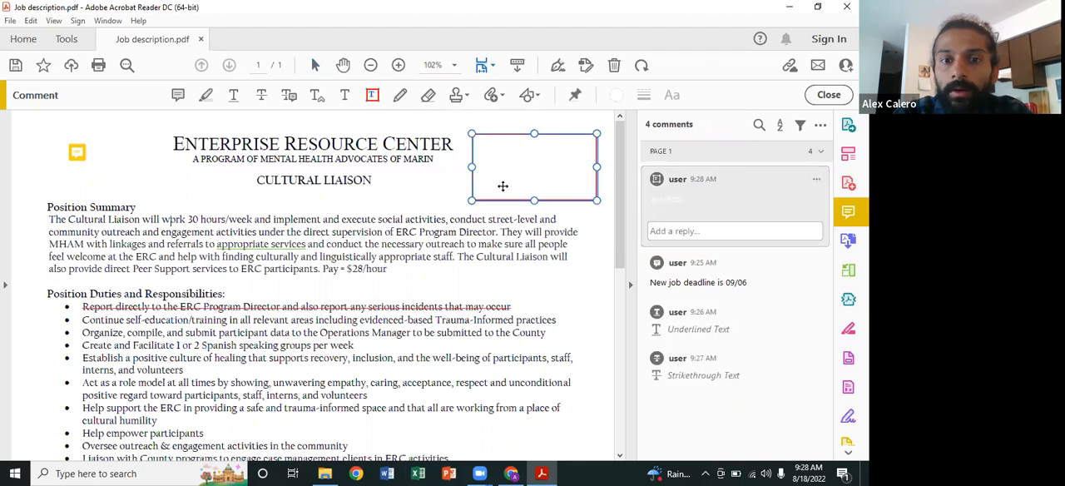
click(502, 187)
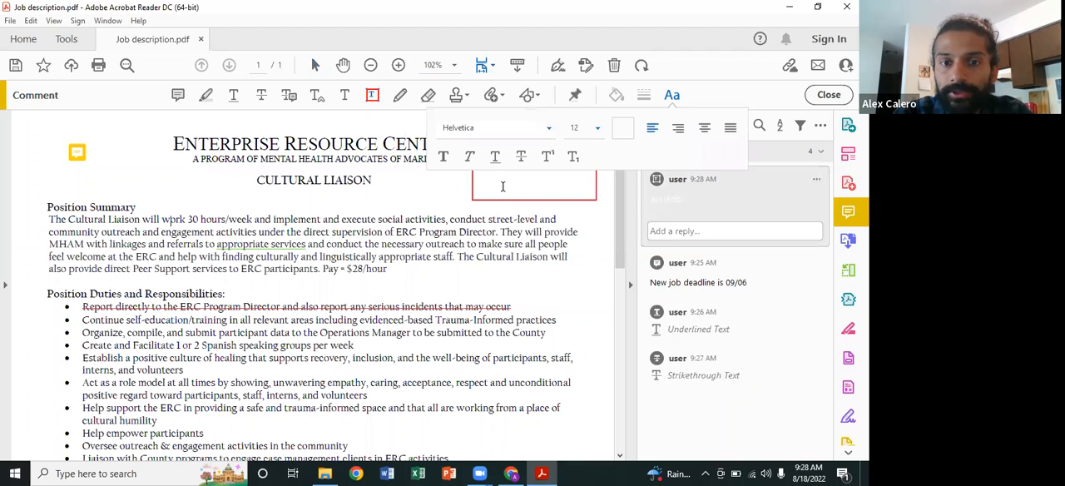
click(626, 133)
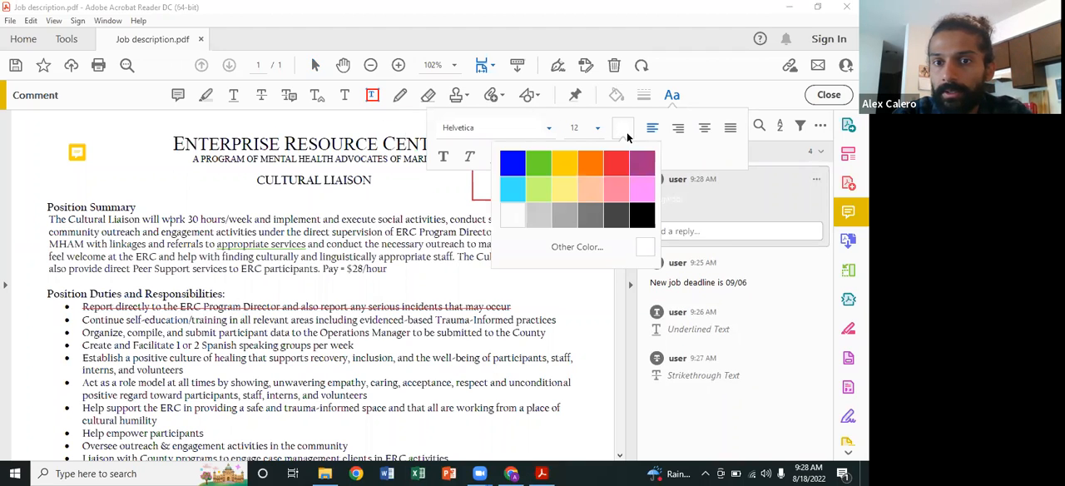
click(539, 220)
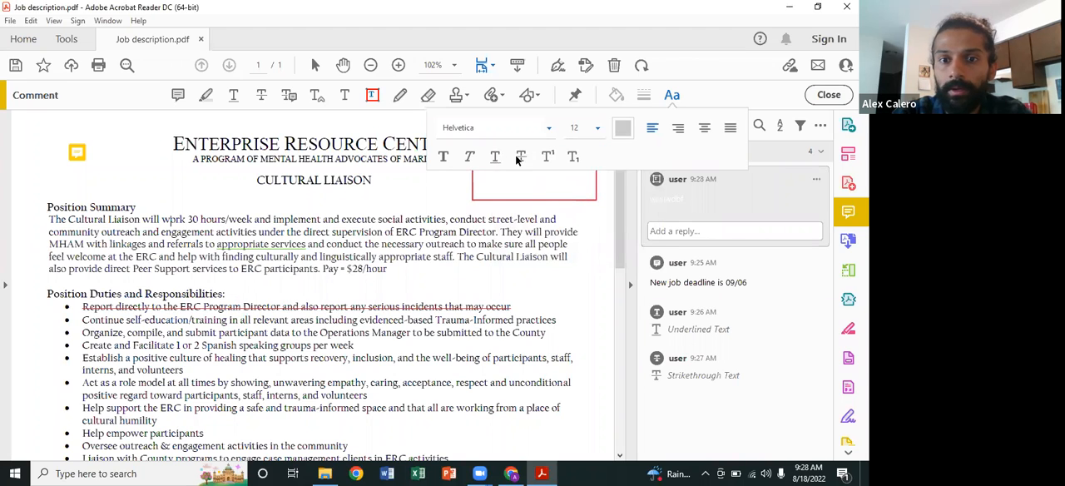
click(444, 158)
Step: Place a small text box beside the CULTURAL LIAISON heading, enter the test text "whhwh" and erase it
click(443, 183)
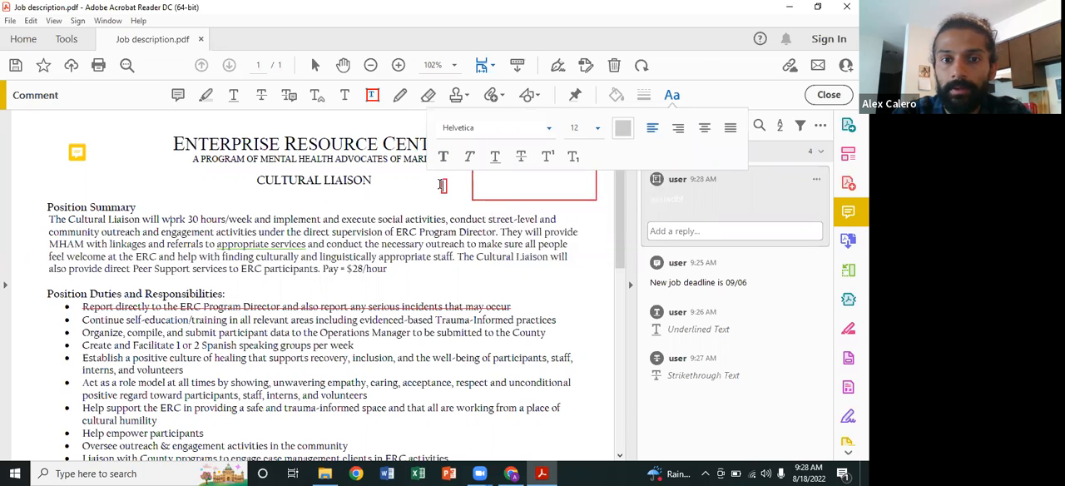
text(whhwh)
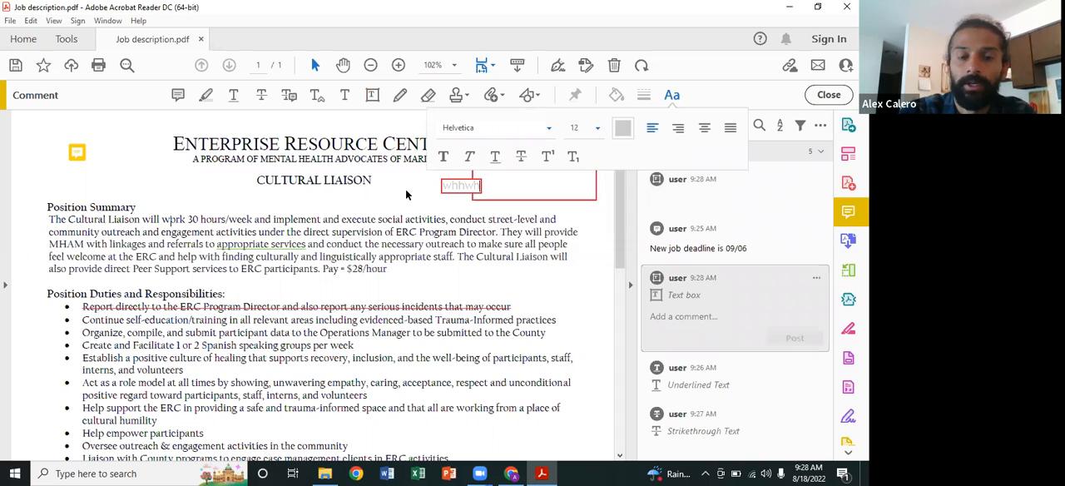
key(BackSpace)
key(BackSpace)
key(BackSpace)
key(BackSpace)
key(BackSpace)
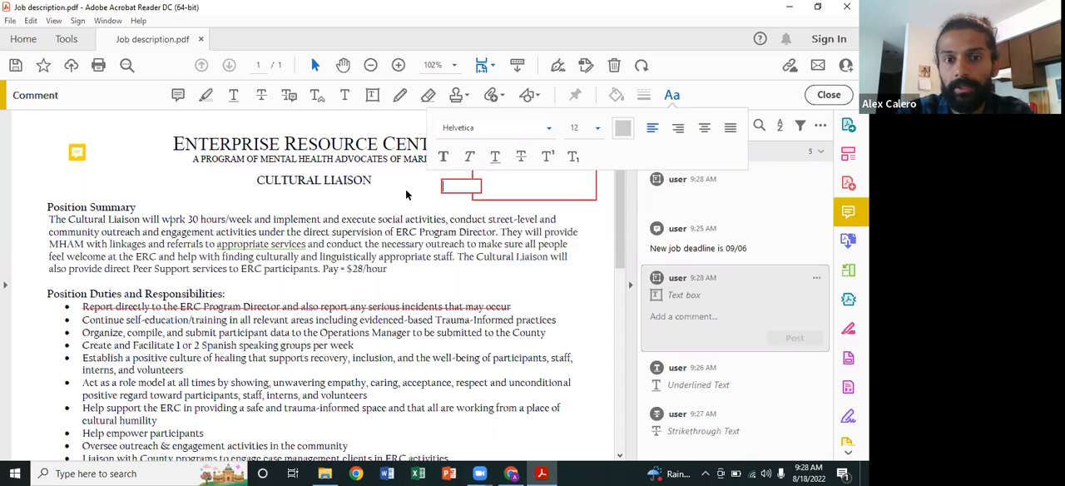
click(391, 188)
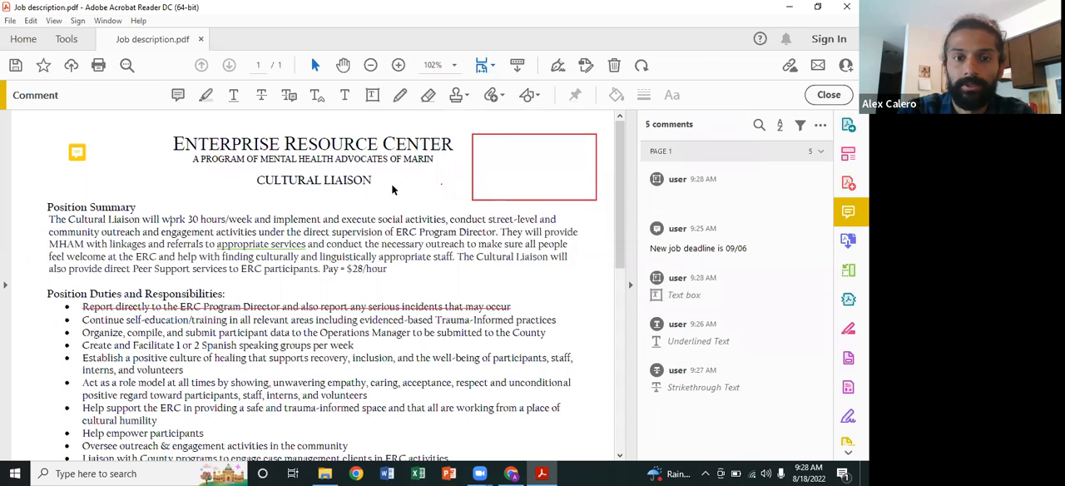
Step: Draw a text box just below the CULTURAL LIAISON heading, enter the test text "ehehe" and erase it
click(372, 95)
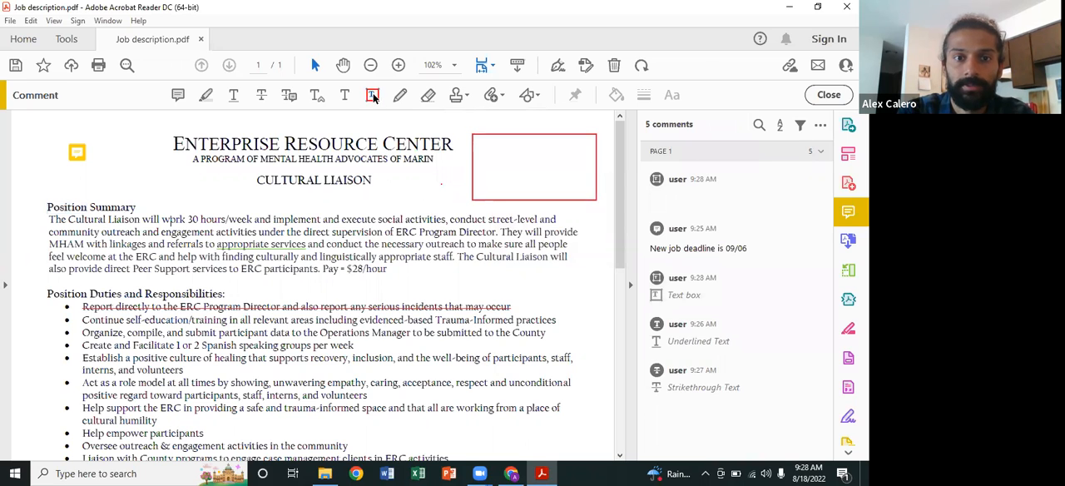
drag(242, 198, 307, 209)
text(ehehe)
key(BackSpace)
key(BackSpace)
key(BackSpace)
key(BackSpace)
key(BackSpace)
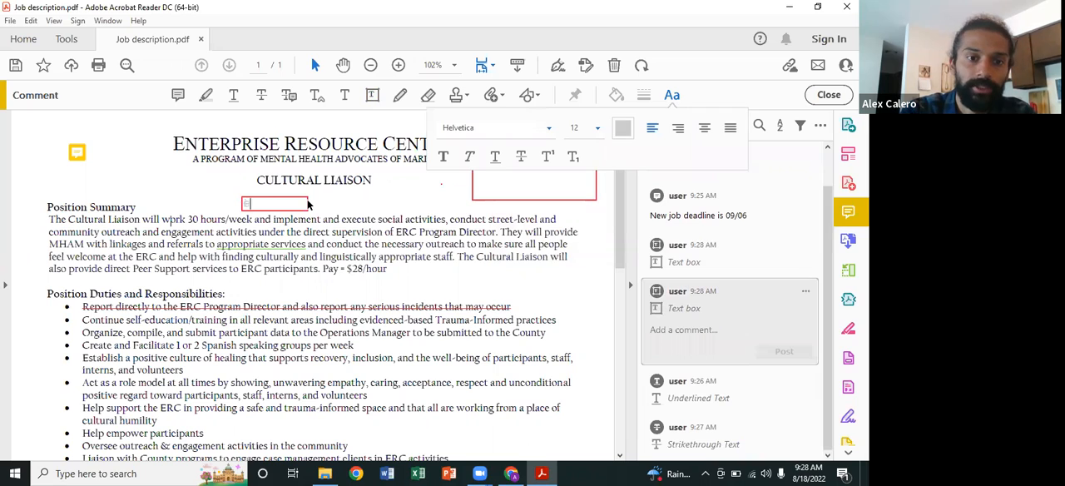
Step: Set the text color of the box below the CULTURAL LIAISON heading to black and enter "Hello" in it
click(621, 130)
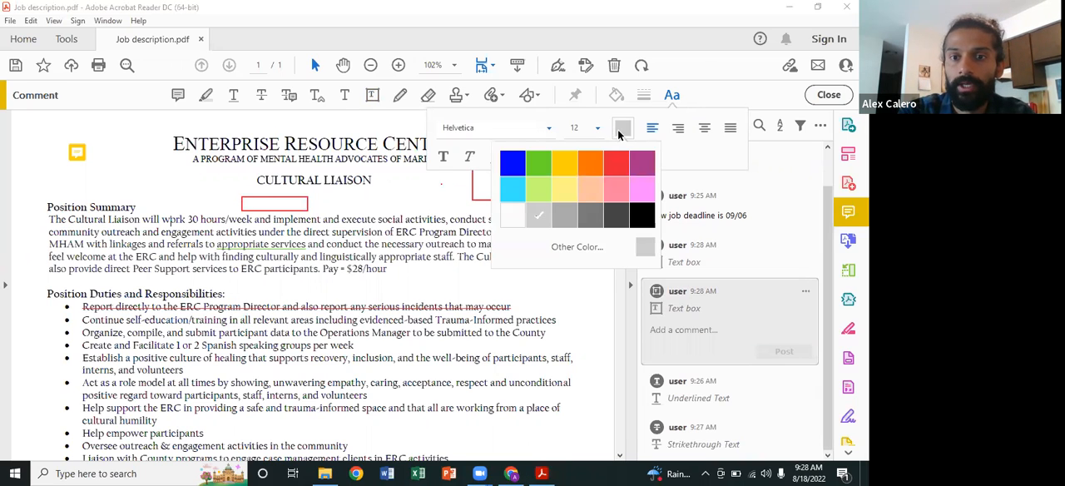
click(644, 218)
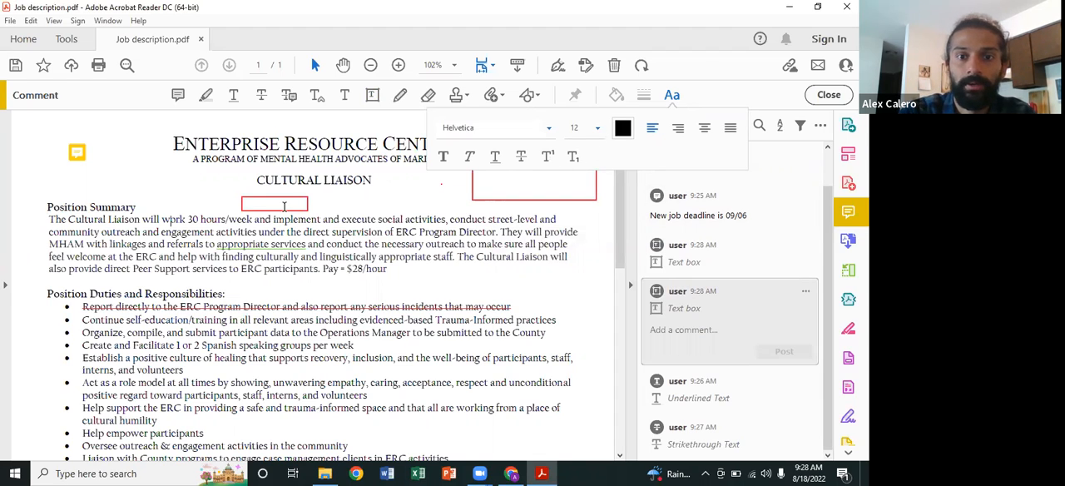
text(whatever)
key(BackSpace)
key(BackSpace)
key(BackSpace)
key(BackSpace)
key(BackSpace)
key(BackSpace)
key(BackSpace)
key(BackSpace)
text(Hello)
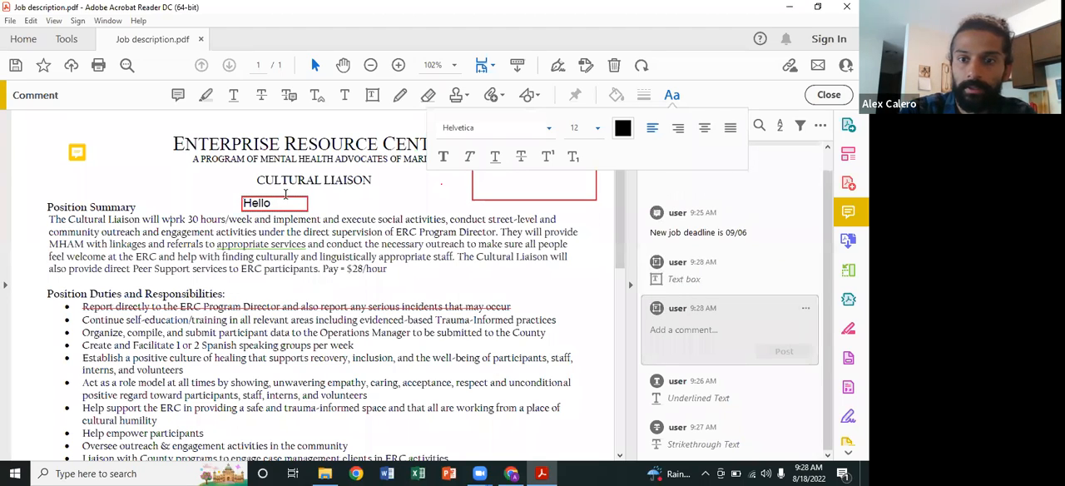
right_click(292, 203)
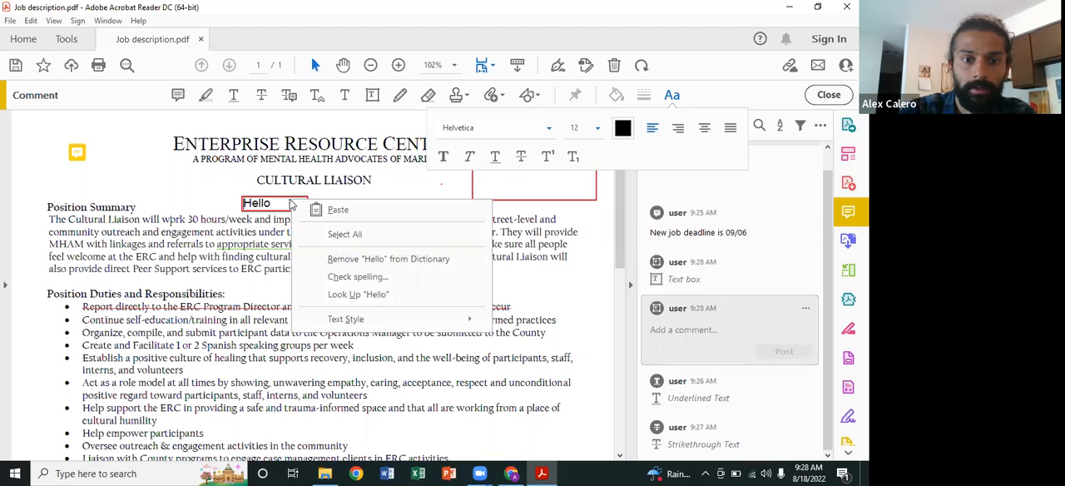
mouse_move(317, 326)
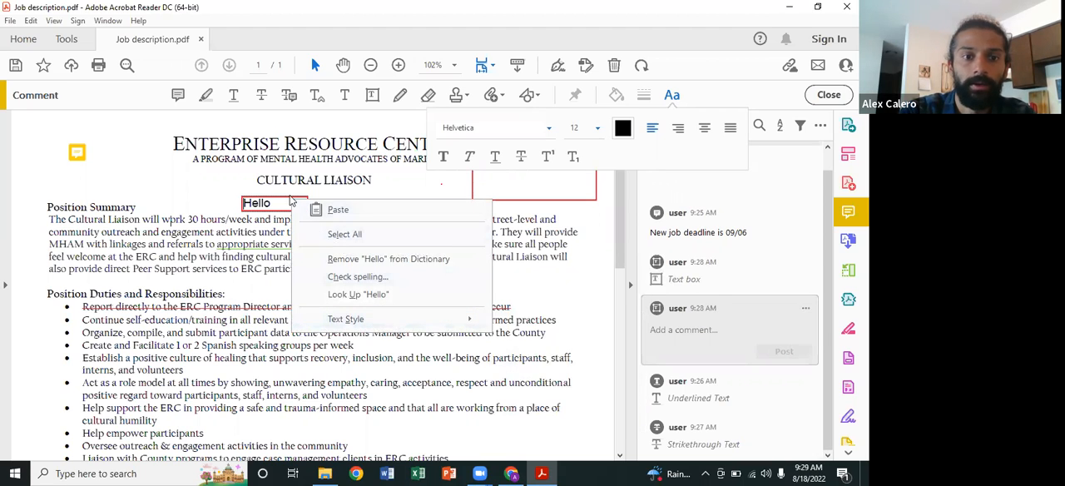
click(289, 202)
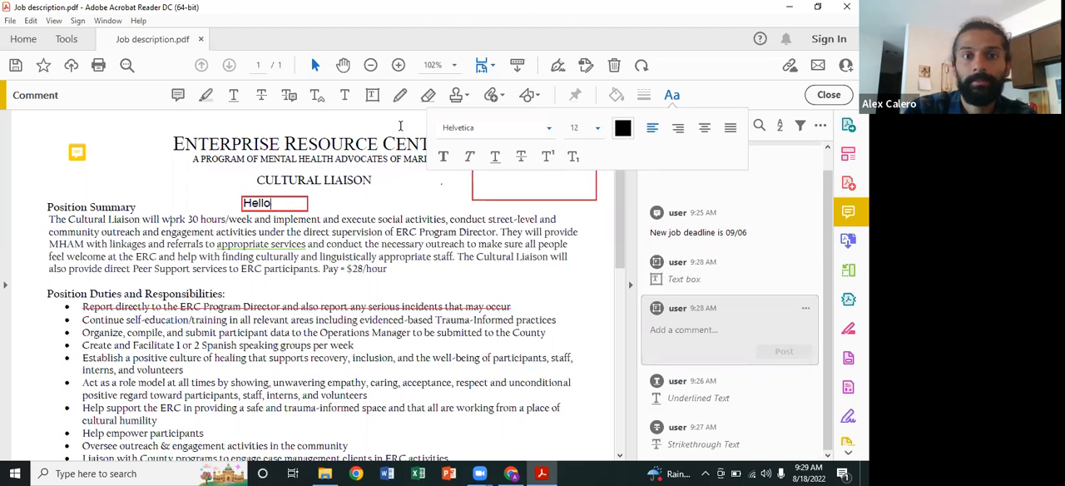
click(548, 133)
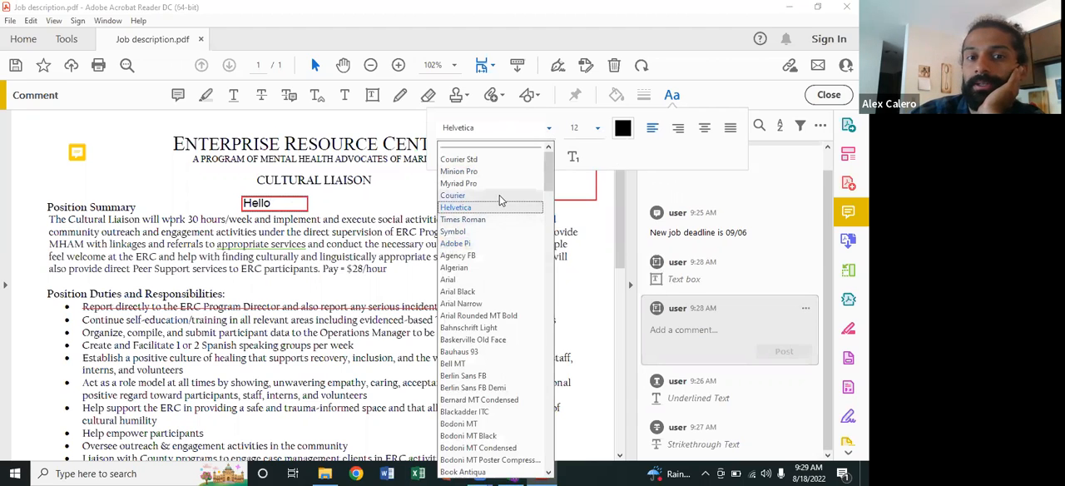
click(552, 132)
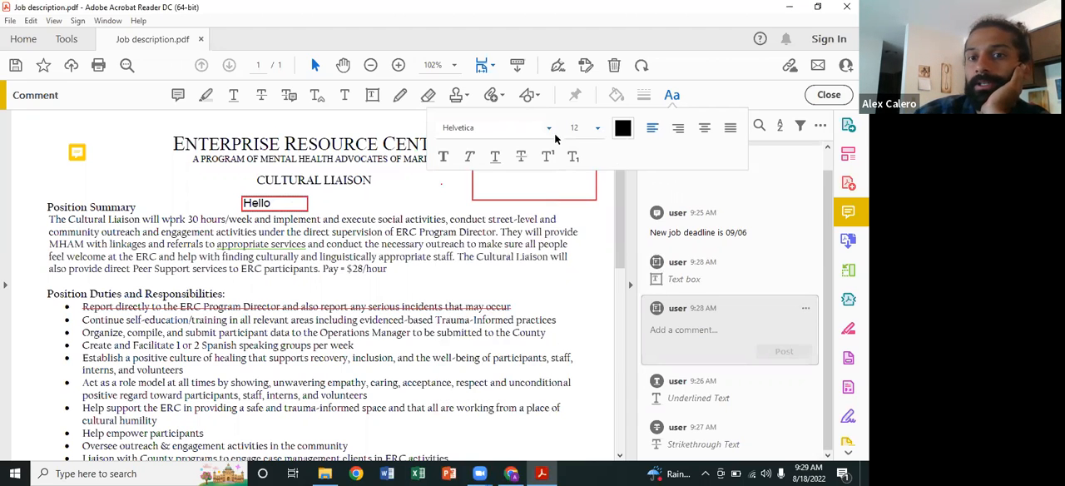
Step: Center-align the text "Hello" within its text box and finish editing the box
click(703, 127)
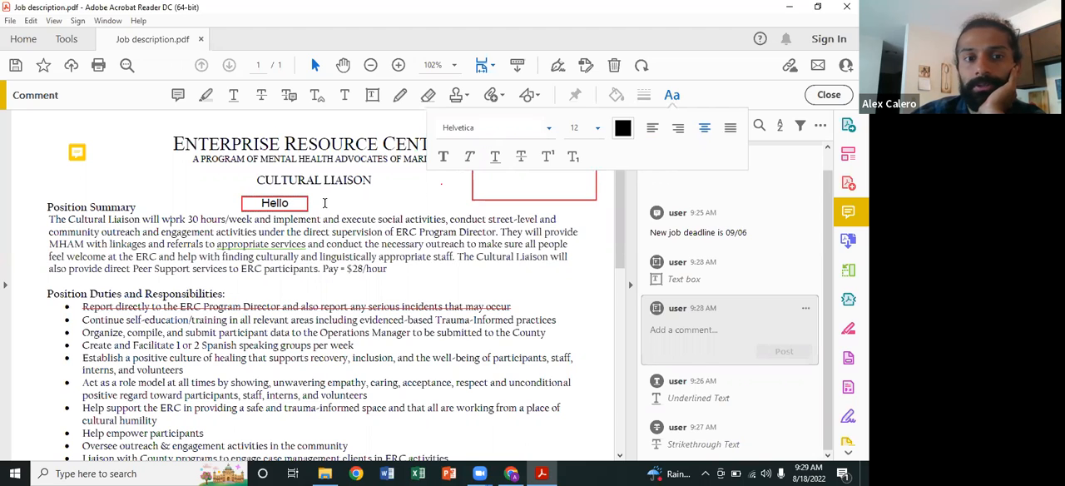
click(325, 204)
Step: Try to enter test text "hhh" and "wh" in the large text box beside the title, closing the comment pop-ups
click(486, 162)
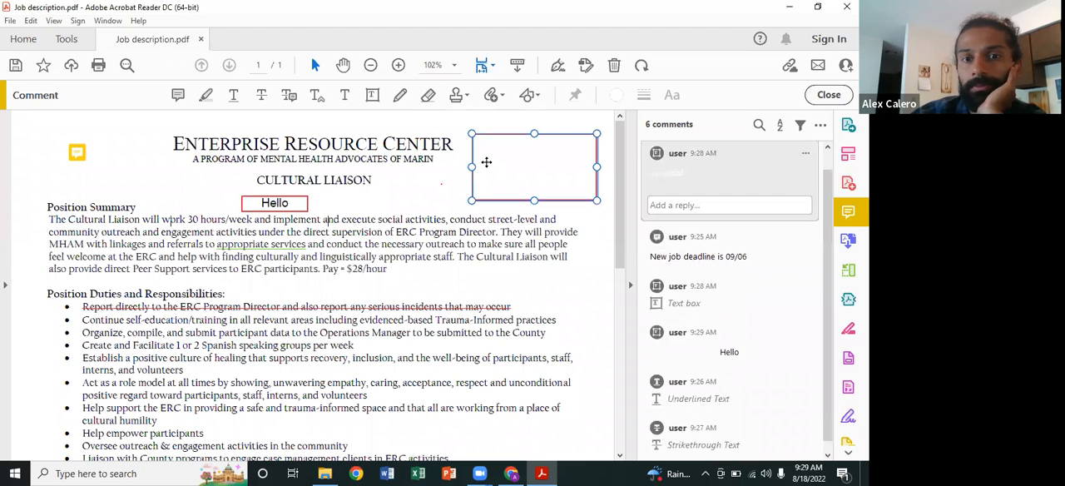
text(hhh)
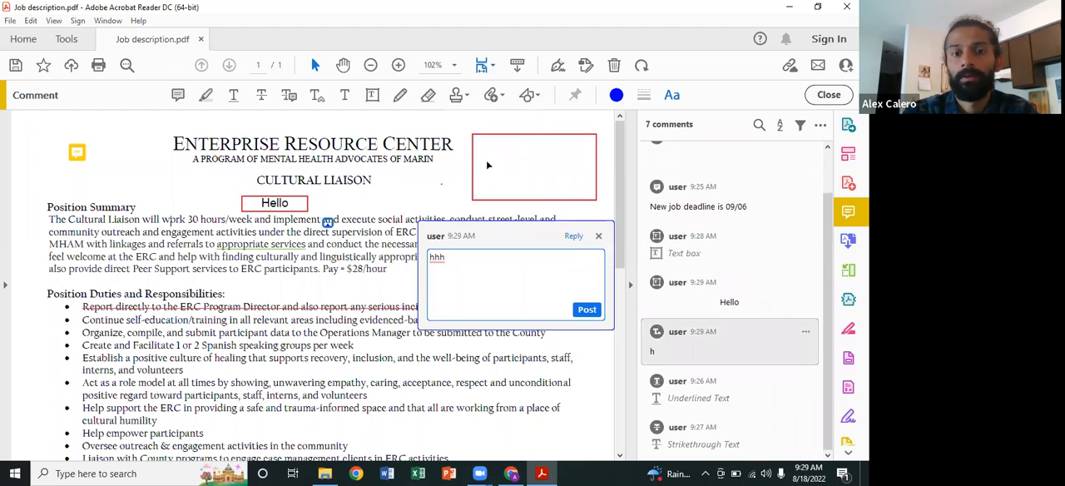
key(BackSpace)
key(BackSpace)
key(BackSpace)
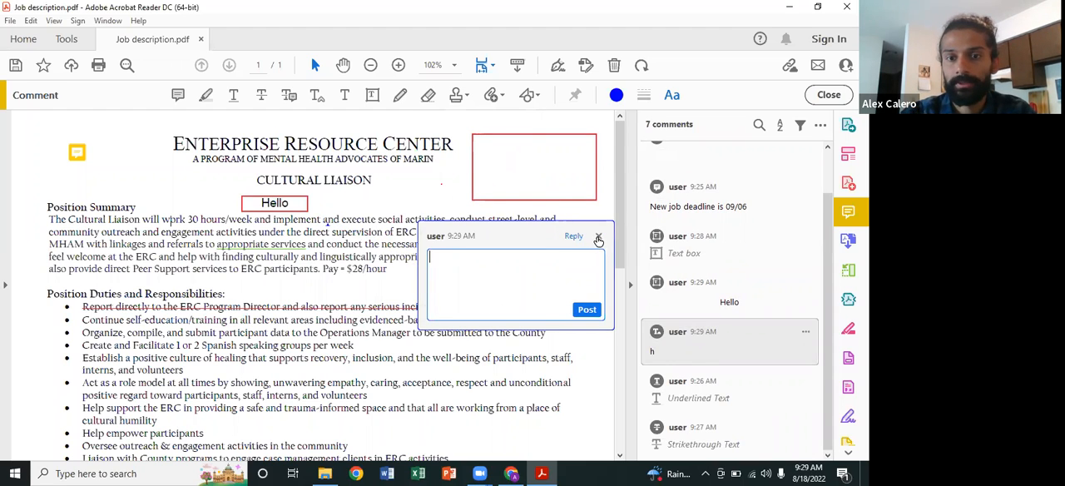
click(597, 239)
click(556, 180)
text(wh)
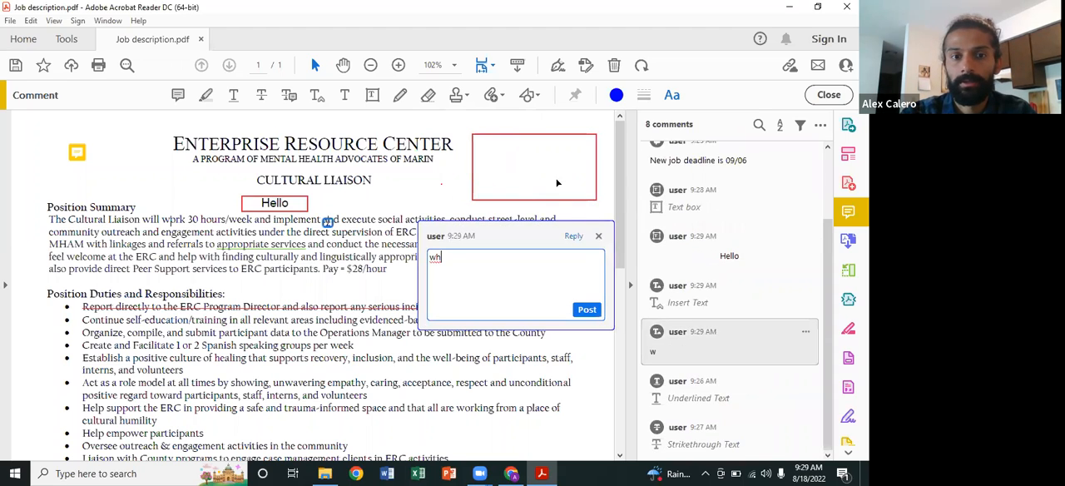
click(598, 236)
Step: Delete the large text box beside the Enterprise Resource Center title
click(571, 187)
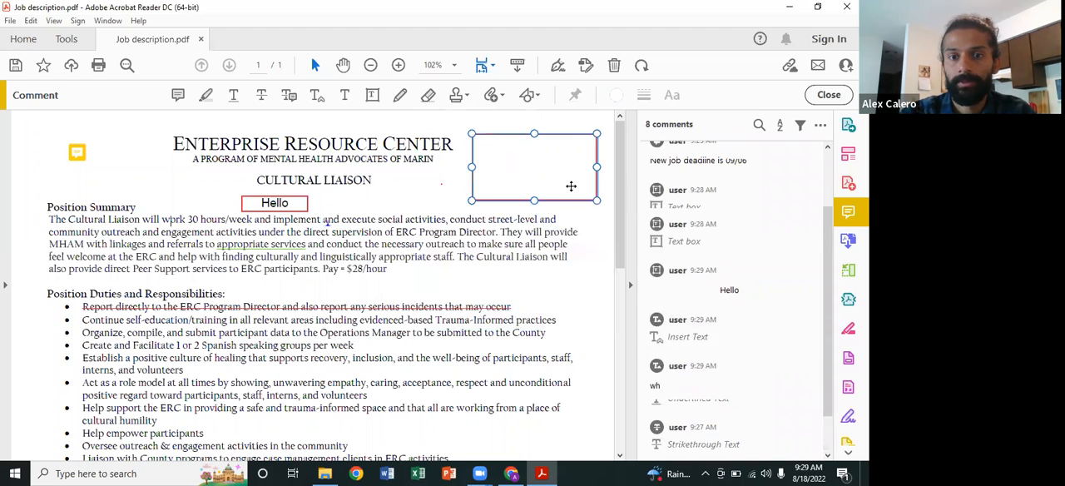
right_click(572, 189)
click(588, 200)
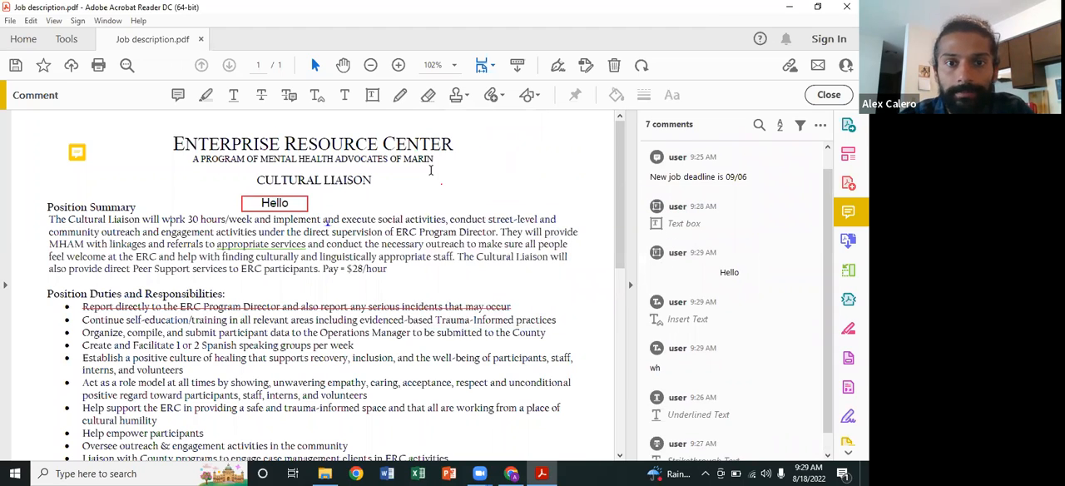
Step: Add a text comment beside the CULTURAL LIAISON heading, enter the test text "whwhw" and erase it
click(345, 95)
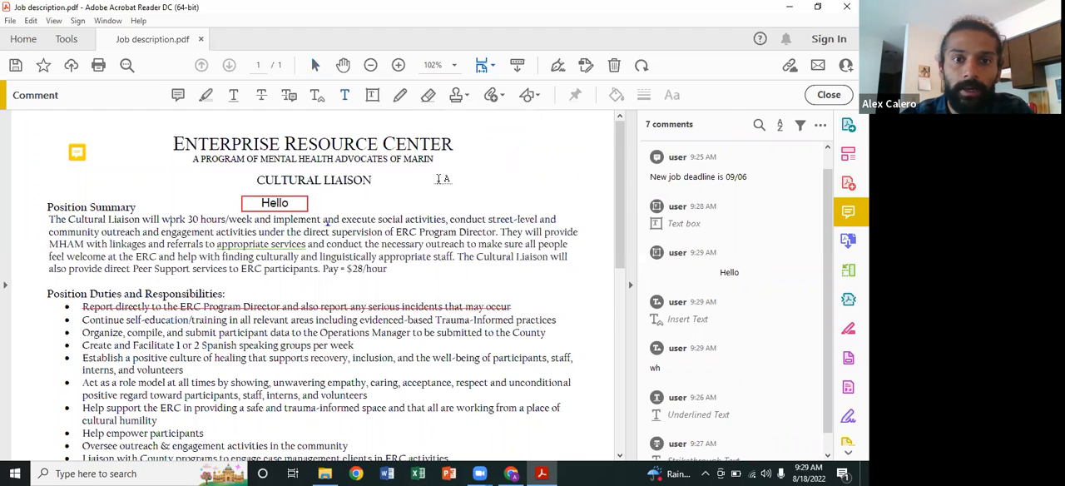
click(438, 179)
text(whwhw)
key(BackSpace)
key(BackSpace)
key(BackSpace)
key(BackSpace)
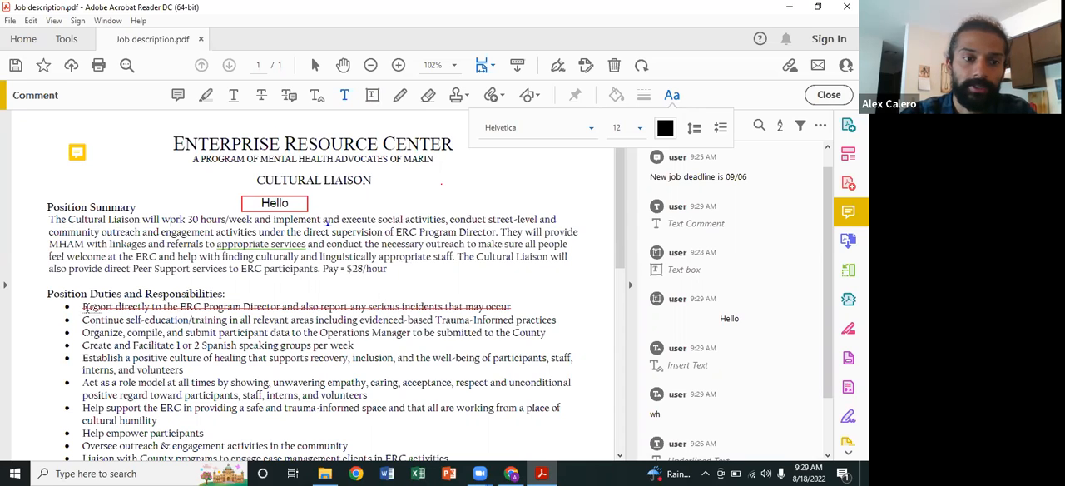
Step: Add the text comment "I dont agree" beside the struck-through first duty and set its font to Times Roman
click(523, 306)
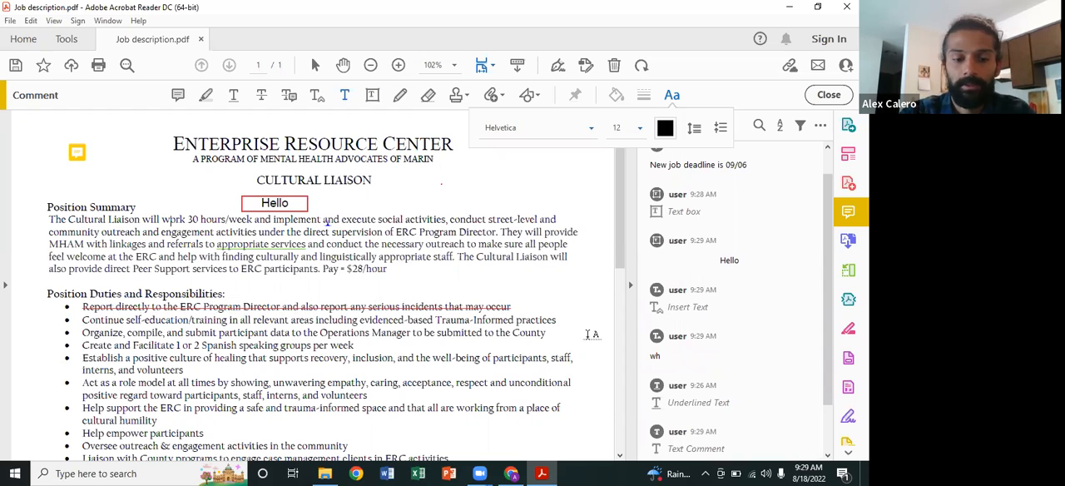
text(I don)
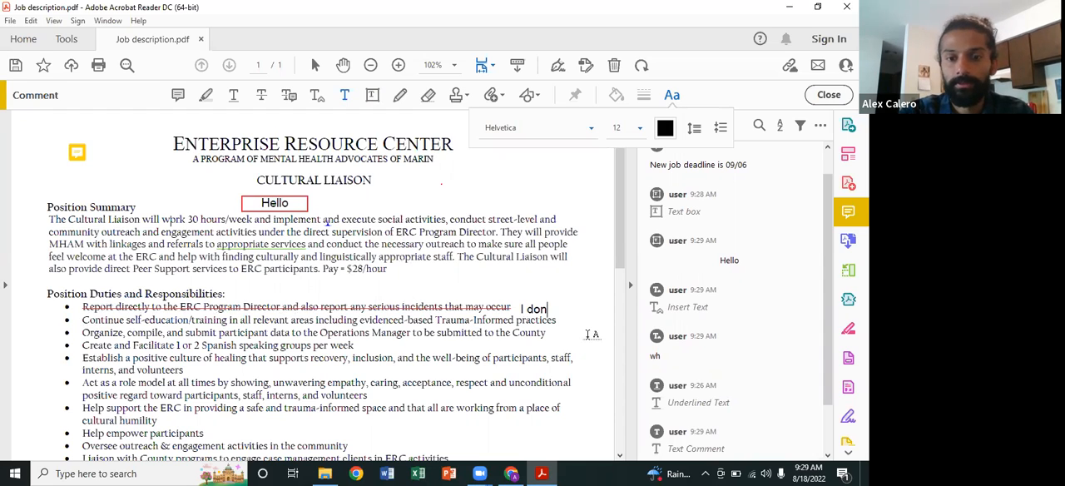
text(t agree)
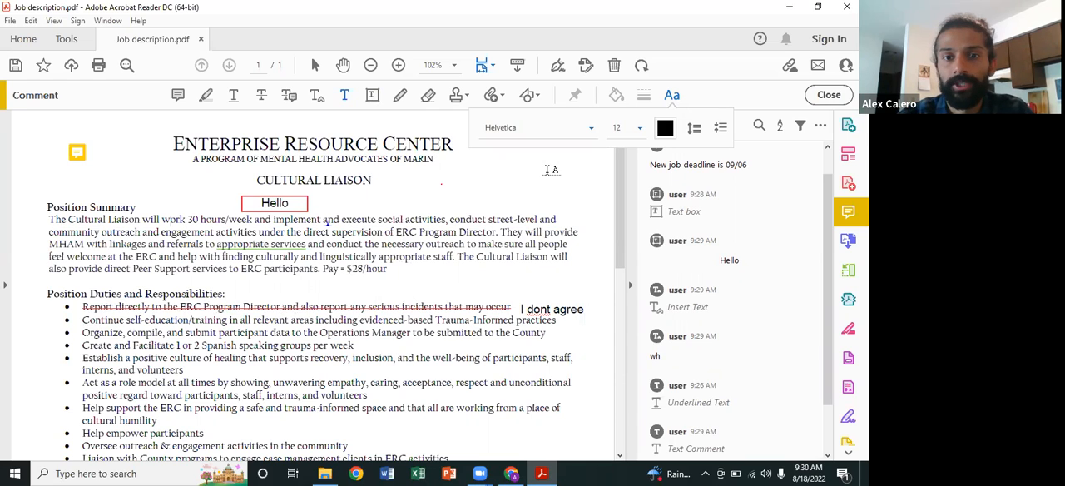
click(592, 128)
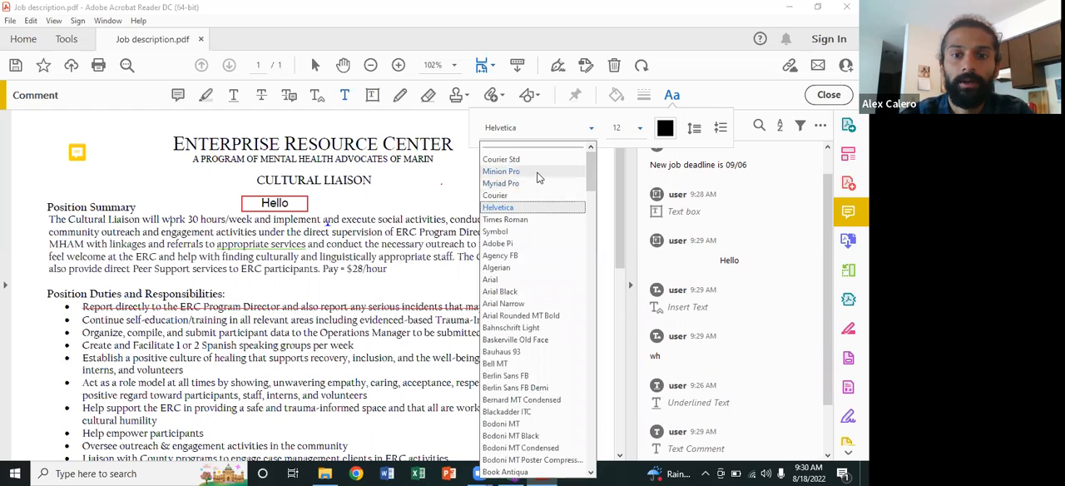
click(524, 220)
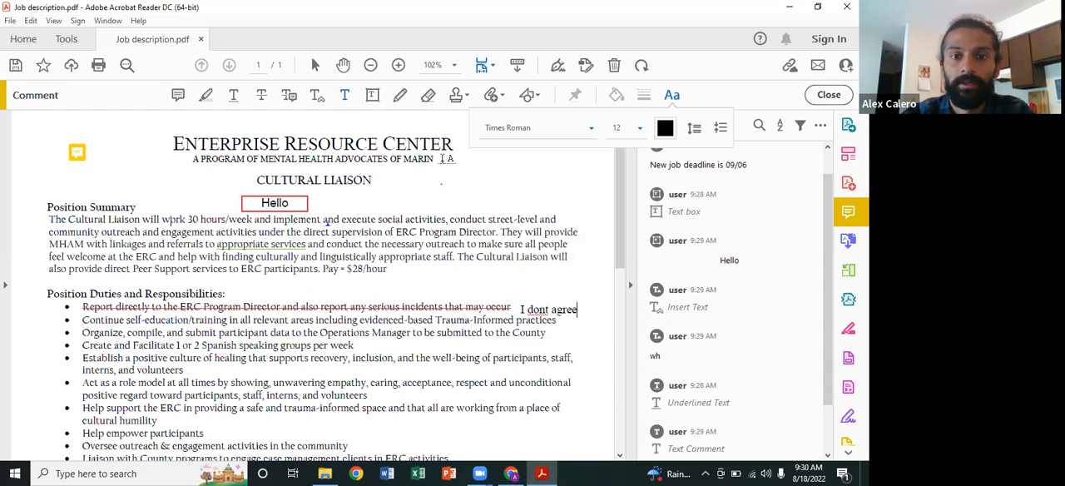
Step: Draw a red freehand signature with the pencil tool in the blank area beside the CULTURAL LIAISON heading
click(428, 97)
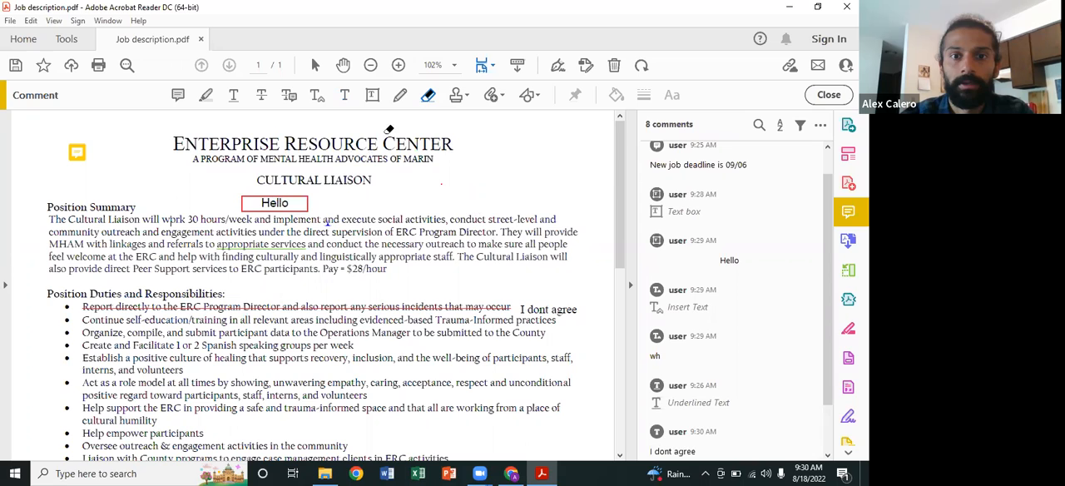
click(400, 96)
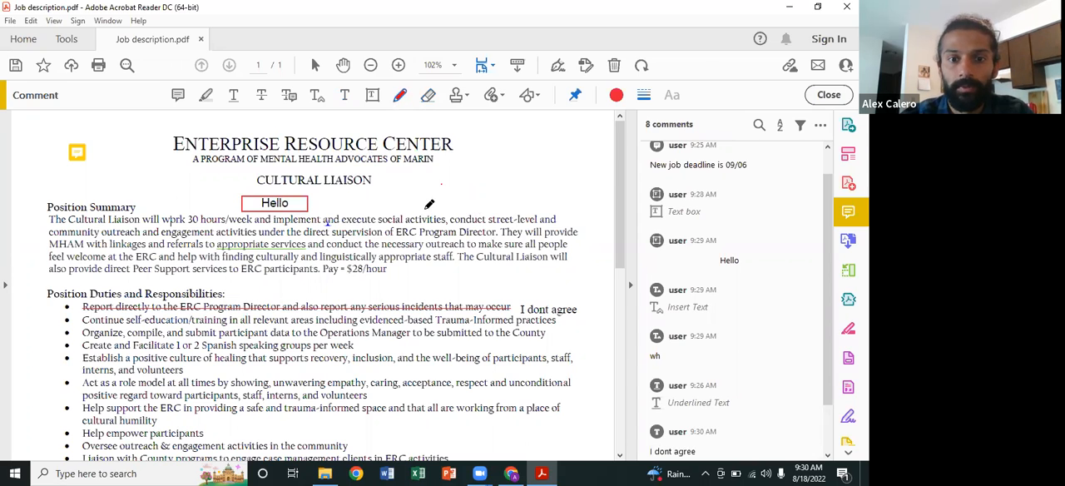
mouse_move(408, 196)
mouse_down()
mouse_move(452, 169)
mouse_move(442, 189)
mouse_move(448, 175)
mouse_move(501, 181)
mouse_move(491, 185)
mouse_move(559, 151)
mouse_move(548, 185)
mouse_up()
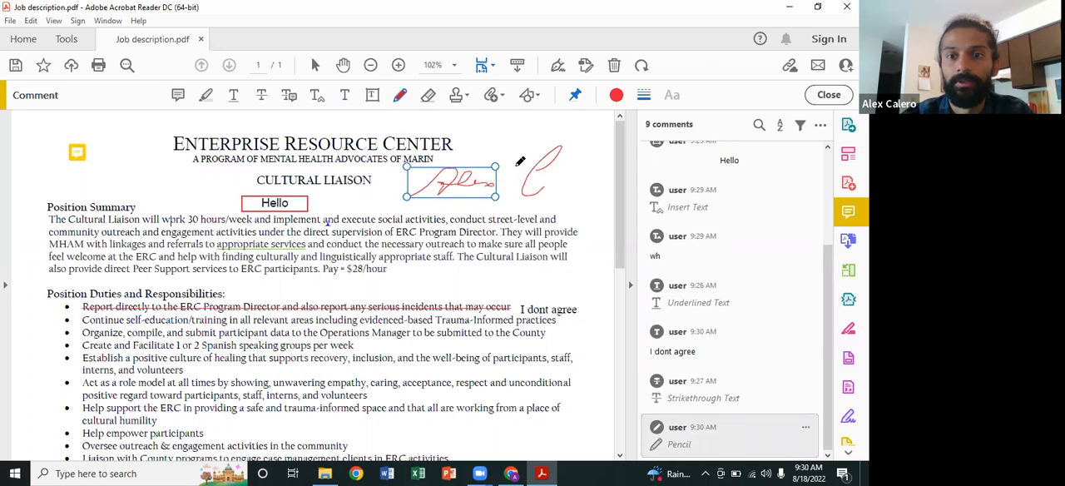
Step: Erase parts of the freehand signature beside the CULTURAL LIAISON heading with the drawing eraser
click(429, 95)
mouse_move(470, 189)
mouse_down()
mouse_move(444, 169)
mouse_move(488, 160)
mouse_move(526, 178)
mouse_move(566, 136)
mouse_move(558, 166)
mouse_move(555, 147)
mouse_up()
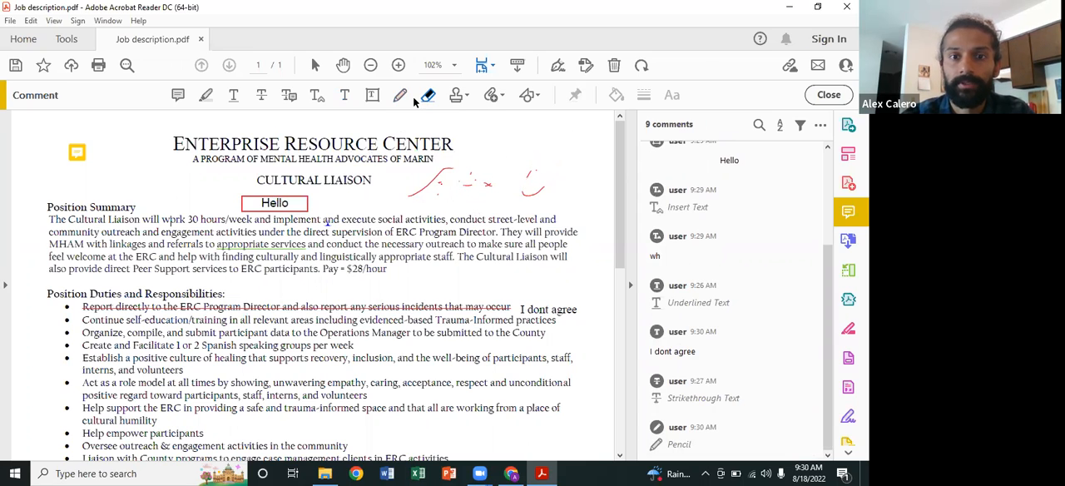
click(460, 96)
click(459, 97)
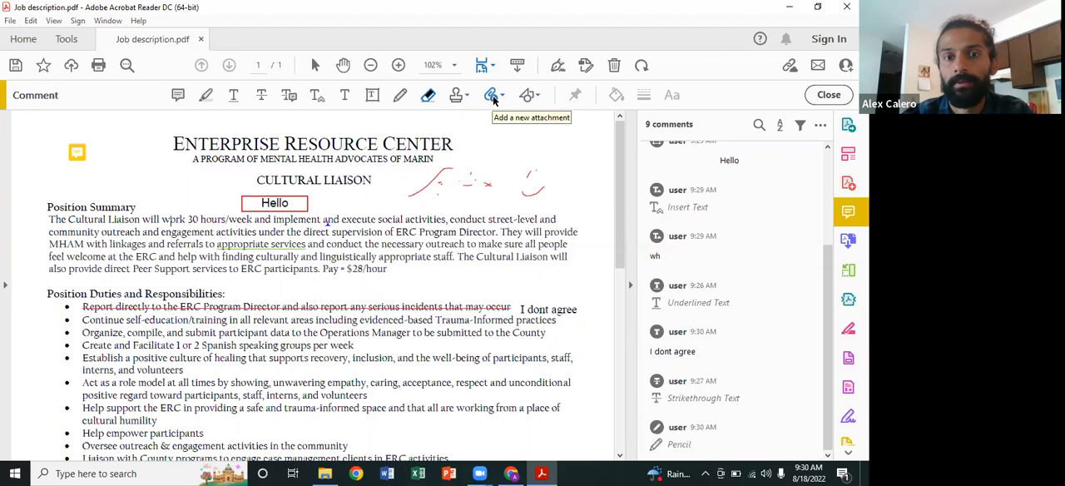
Step: Draw a rectangle over the ends of the last lines of the Position Summary paragraph
click(535, 95)
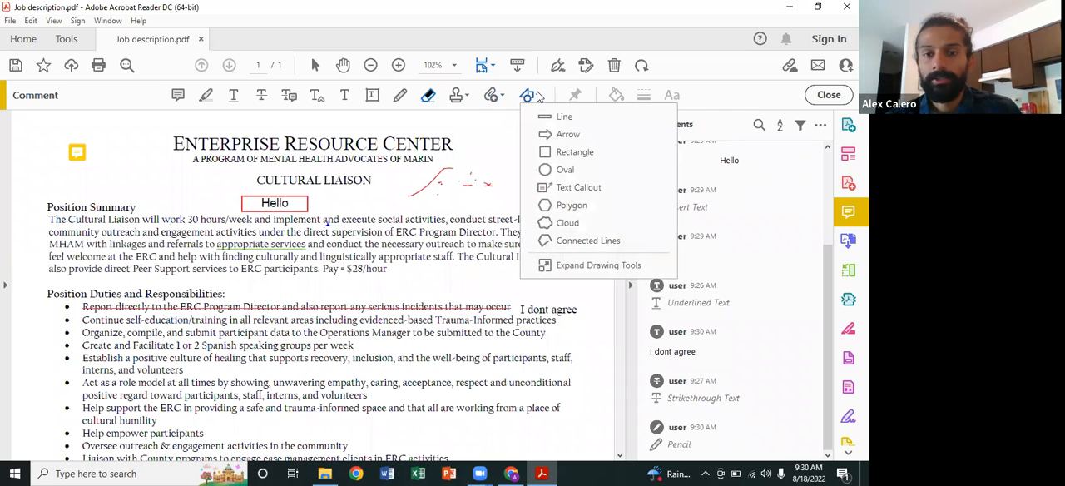
click(572, 155)
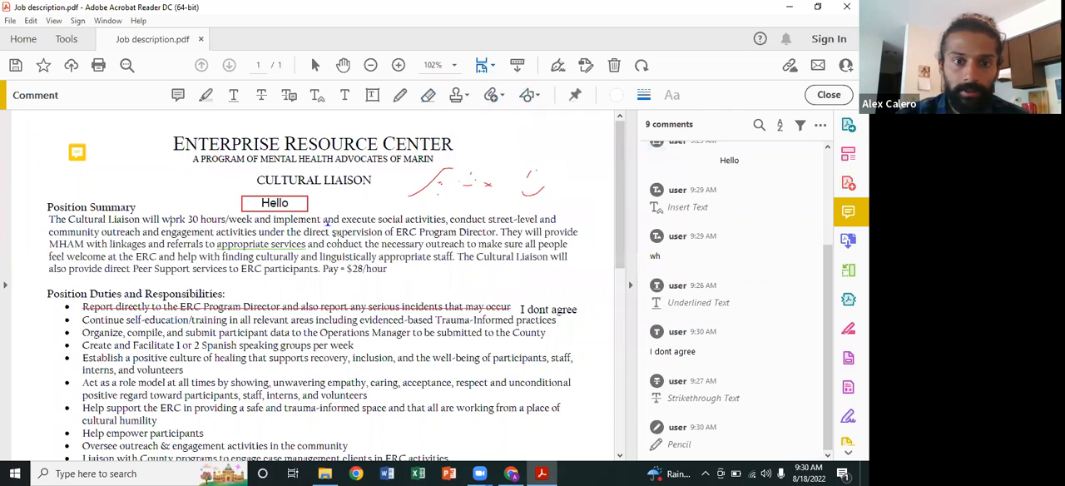
click(334, 229)
drag(400, 232, 577, 281)
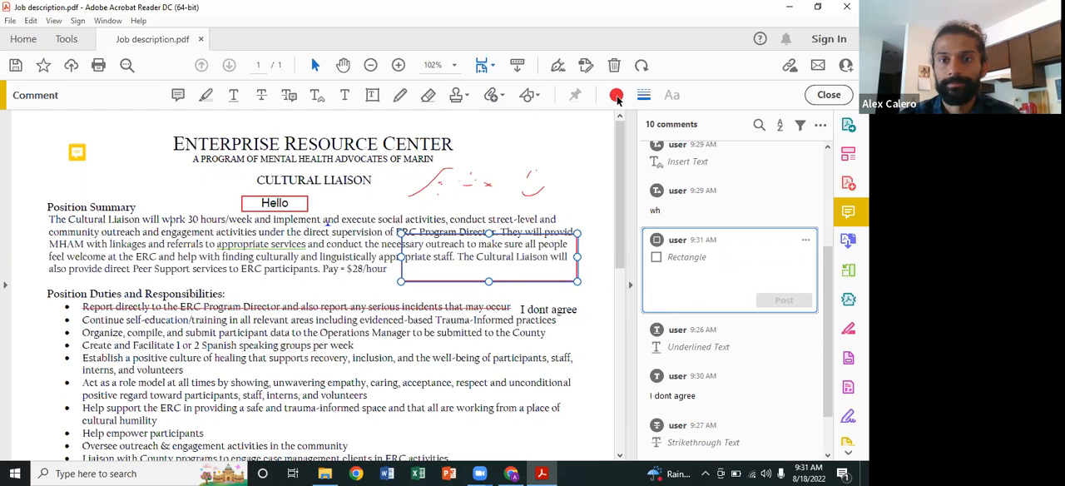
Step: Set both the fill color and the border color of the rectangle over the Position Summary to white
click(530, 247)
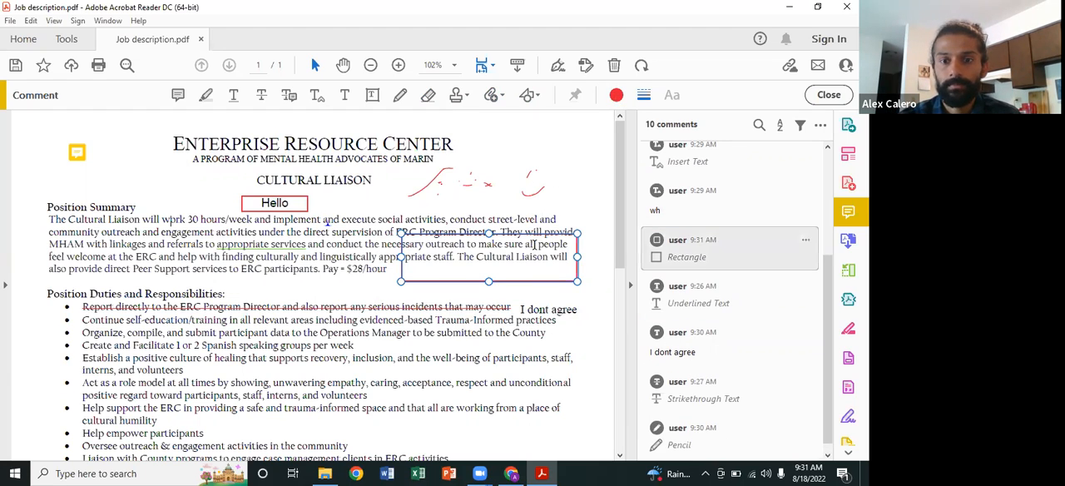
click(536, 243)
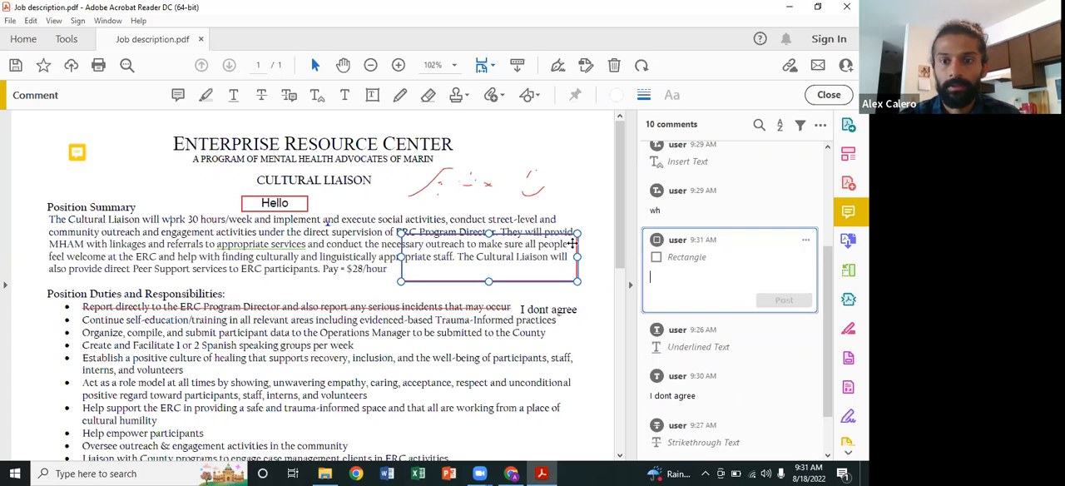
click(804, 240)
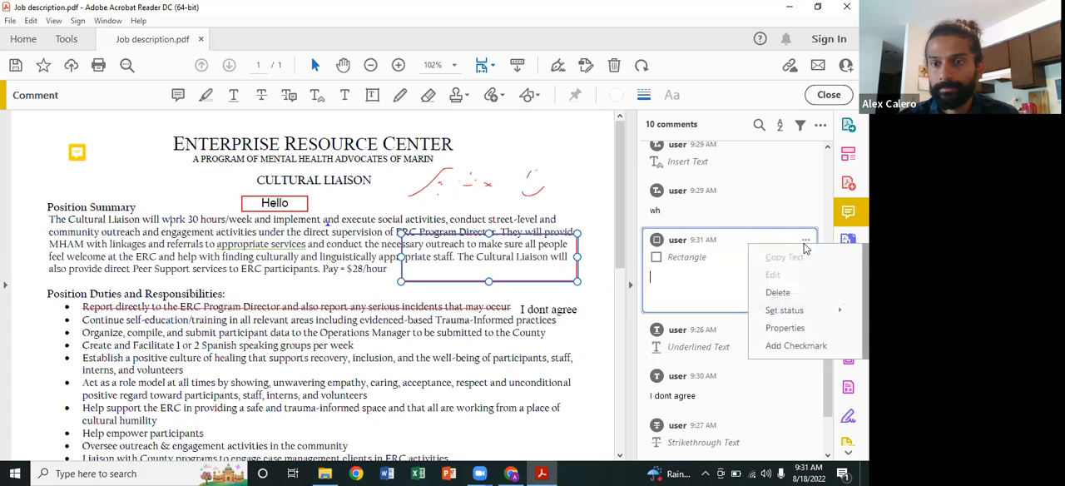
click(795, 328)
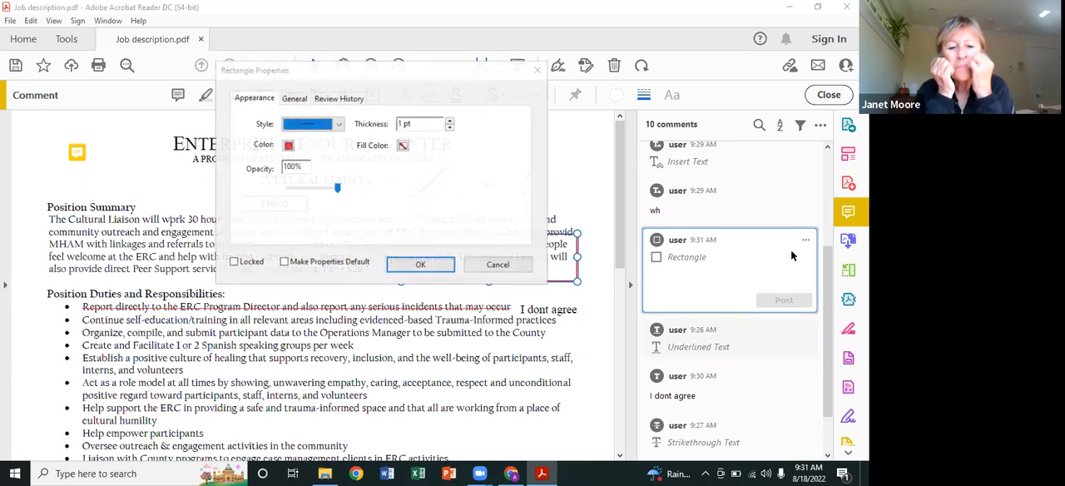
click(289, 147)
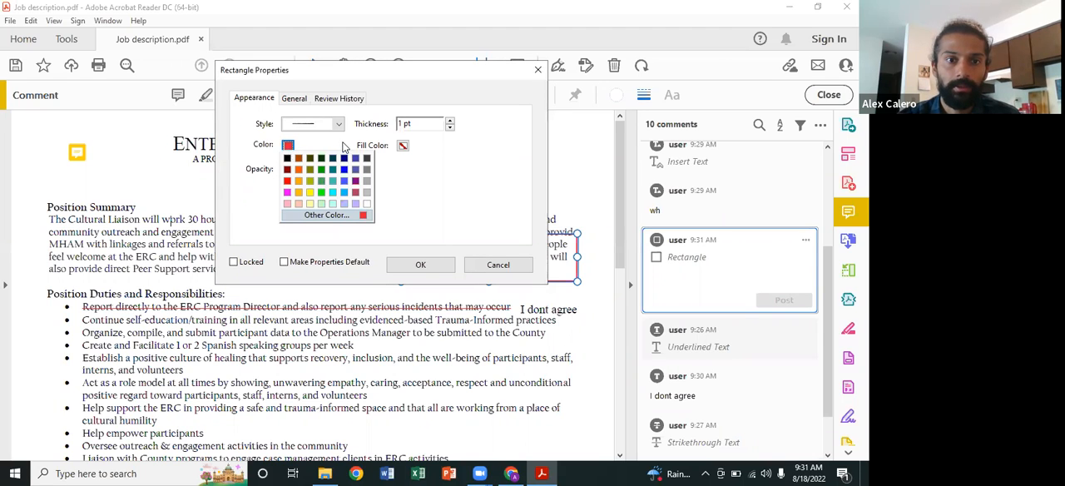
click(345, 146)
click(402, 146)
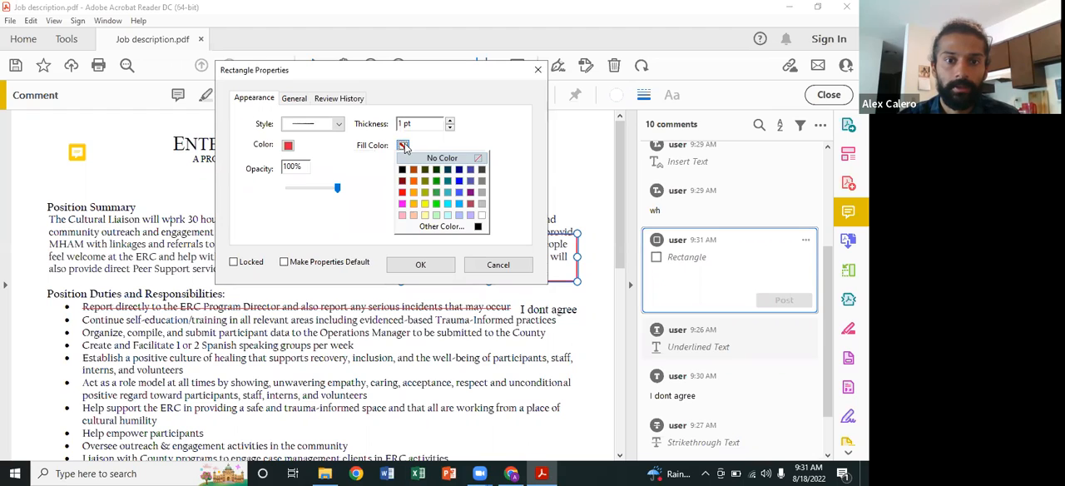
click(483, 215)
click(286, 147)
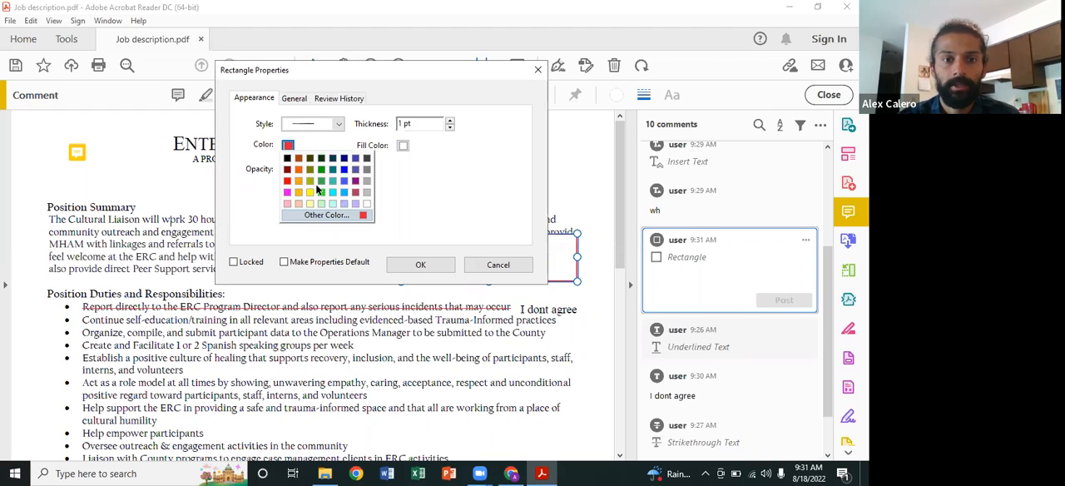
click(367, 203)
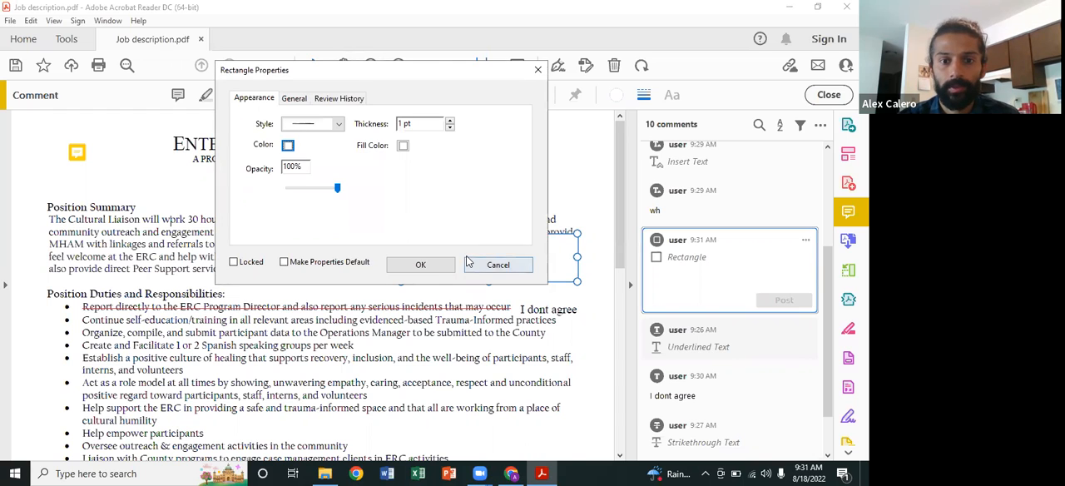
click(421, 264)
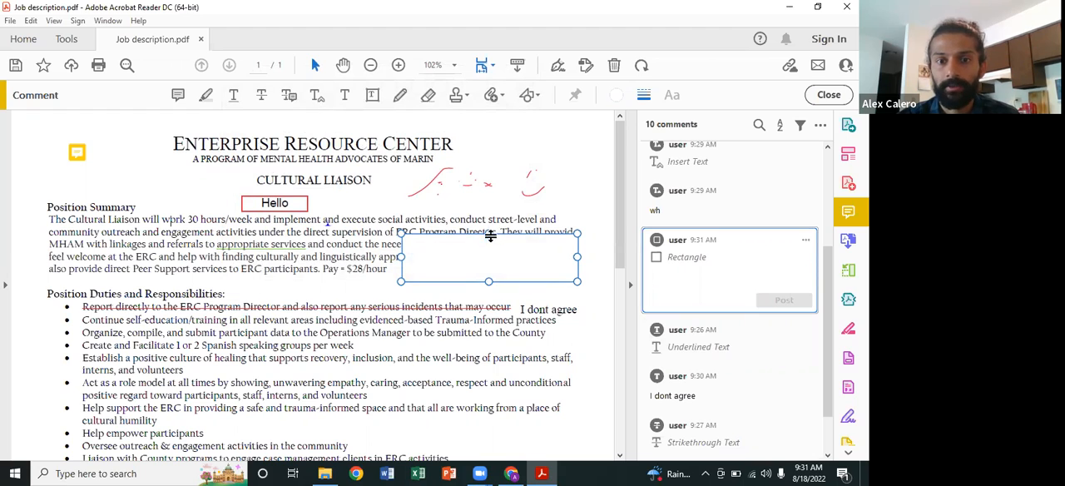
Step: Move and enlarge the white rectangle to cover the ends of all the Position Summary lines, then deselect it
drag(477, 233, 452, 218)
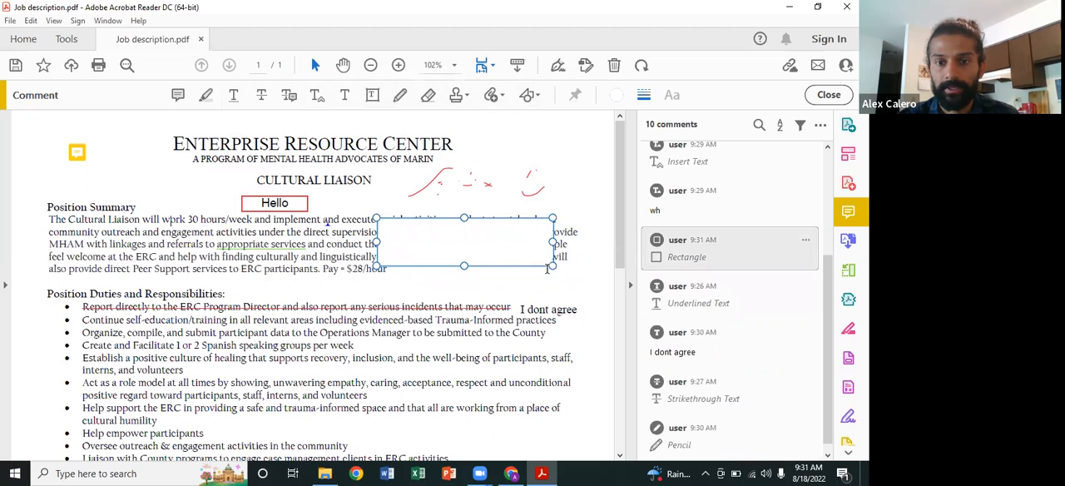
drag(552, 266, 584, 282)
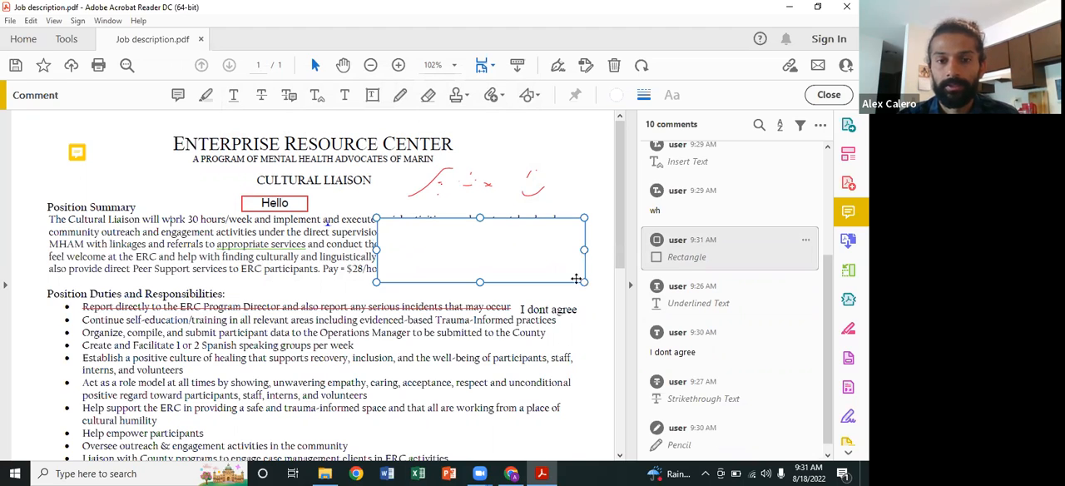
drag(377, 218, 366, 210)
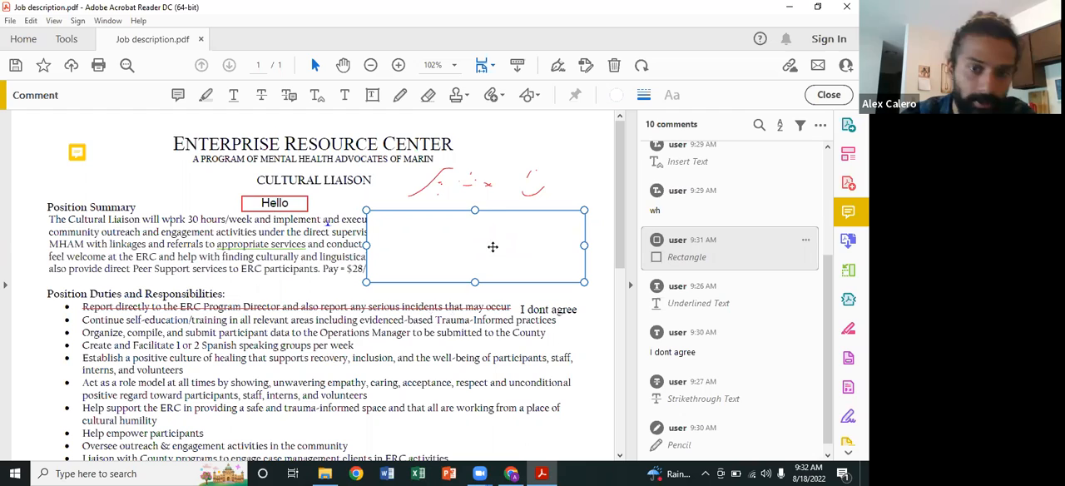
drag(453, 211, 454, 214)
click(455, 201)
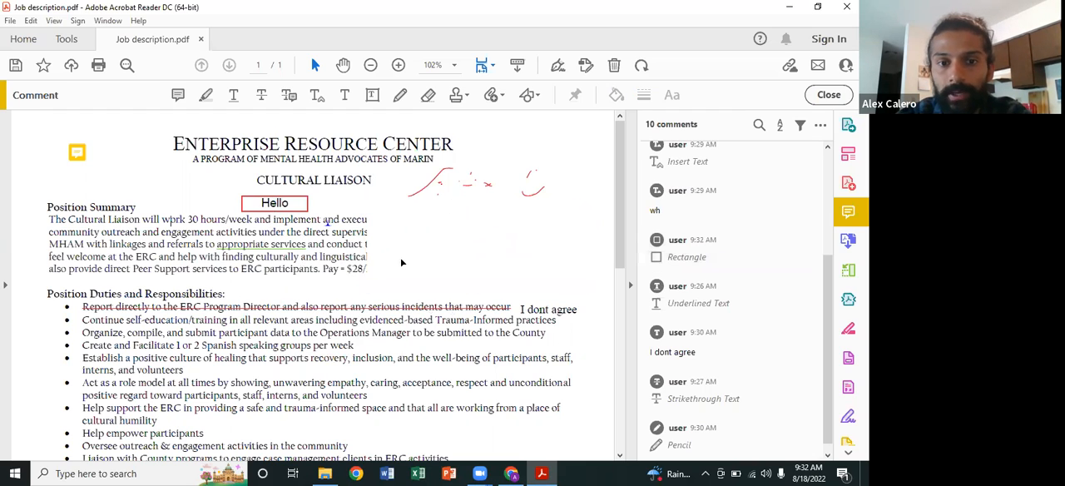
Step: Extend the white rectangle across the page width to cover the whole Position Summary section and the "Hello" text box
click(372, 216)
mouse_move(362, 214)
mouse_down()
mouse_move(135, 213)
mouse_move(34, 192)
mouse_up()
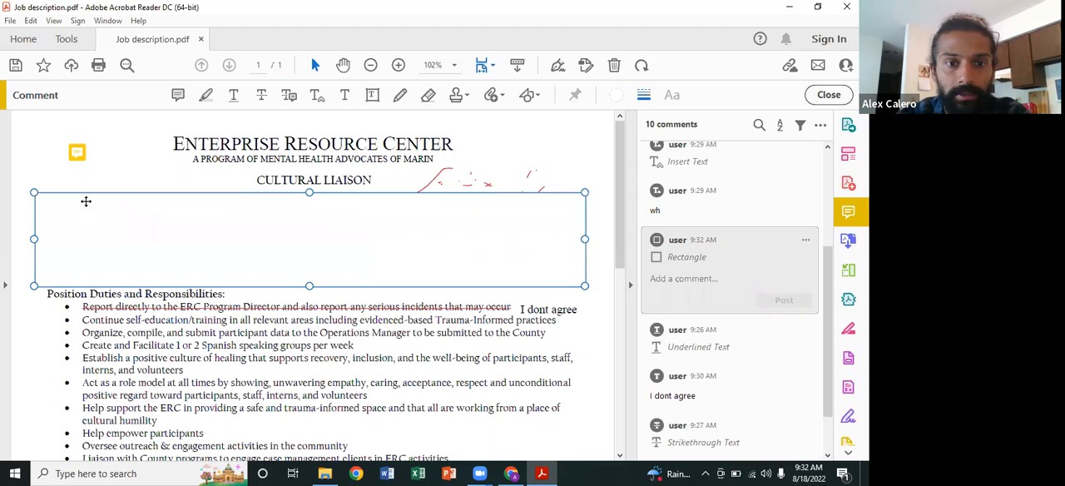
click(361, 297)
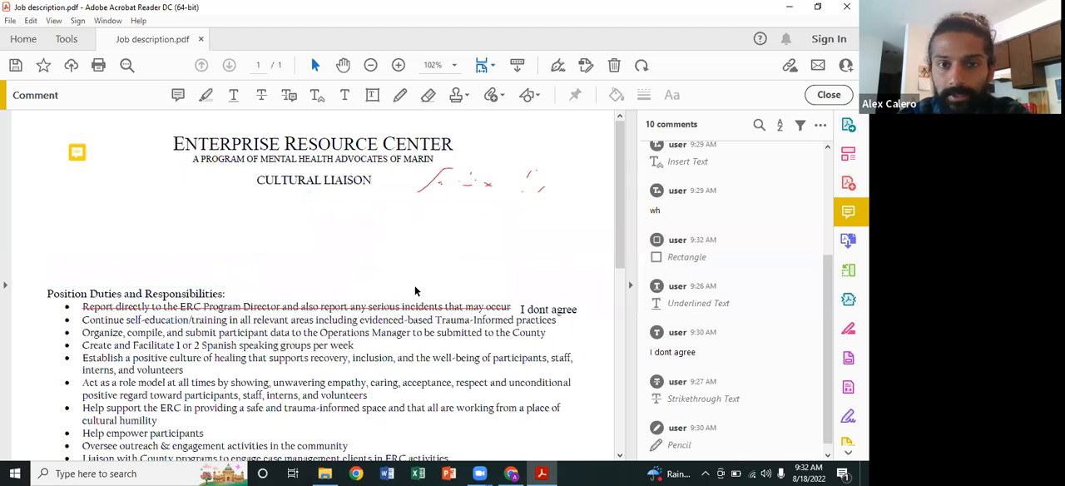
click(481, 230)
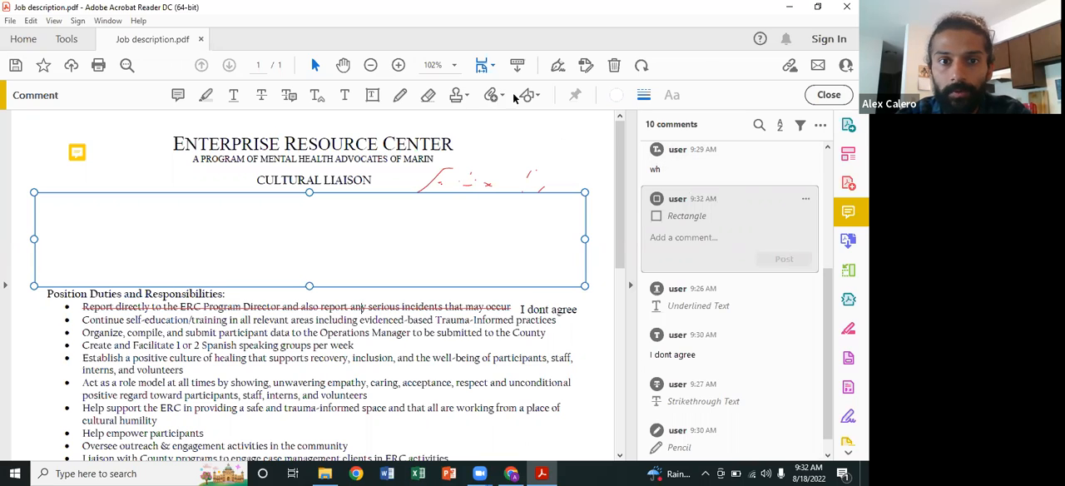
Step: Open the job description in the Fill & Sign tool
click(67, 40)
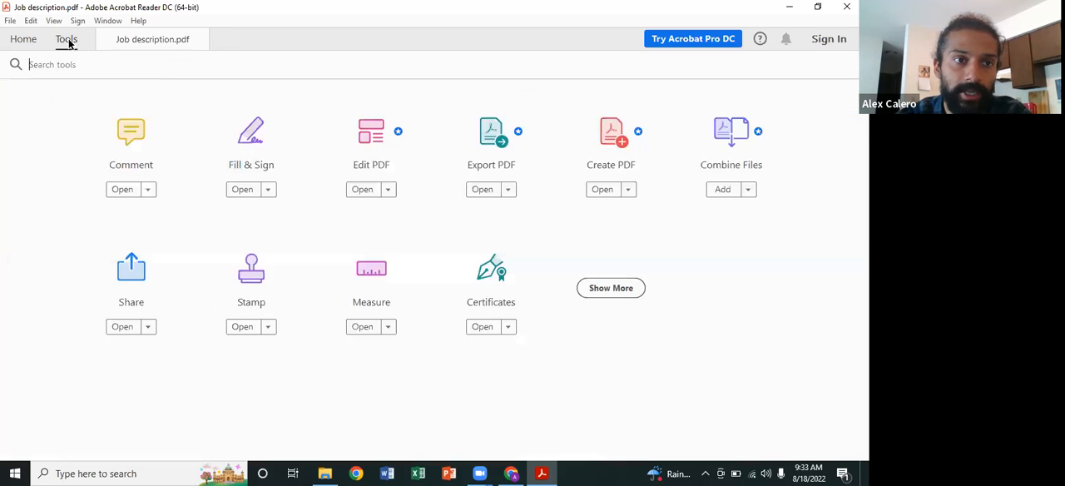
click(251, 160)
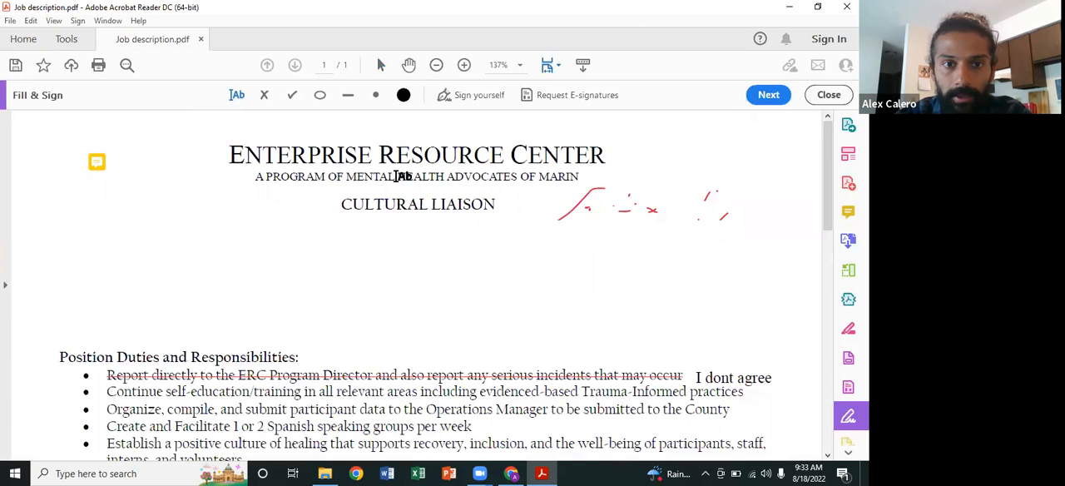
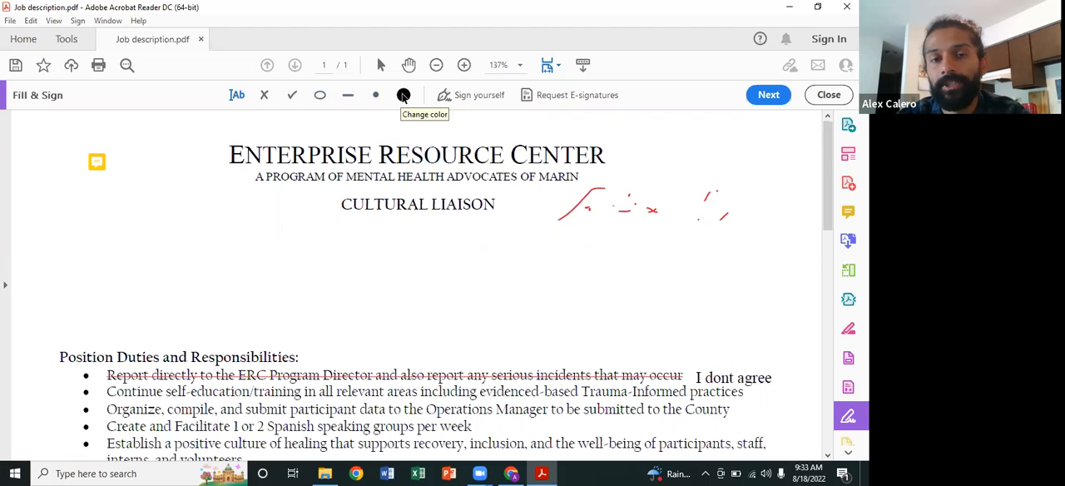
Step: Examine the tools overview and the program's file, view and signing commands, and return to Fill & Sign
click(236, 95)
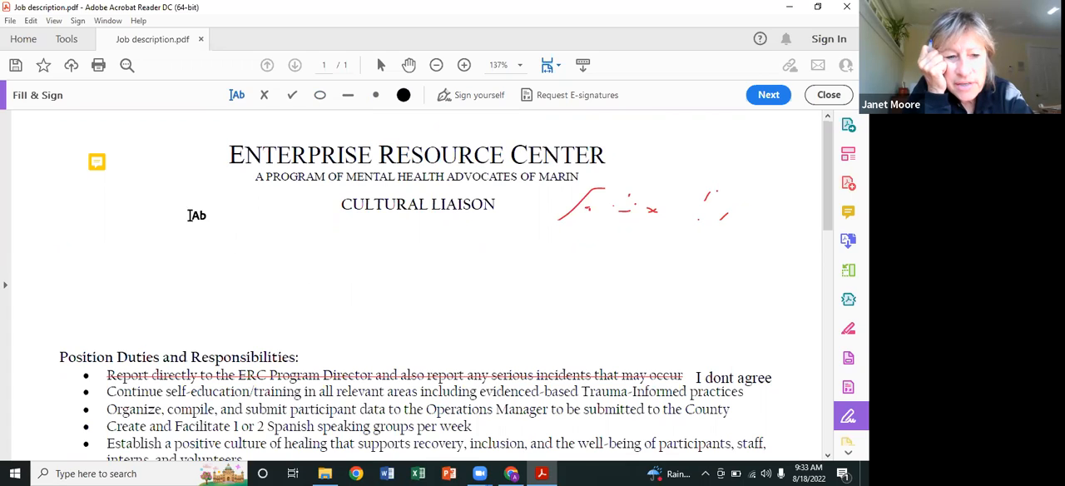
click(73, 42)
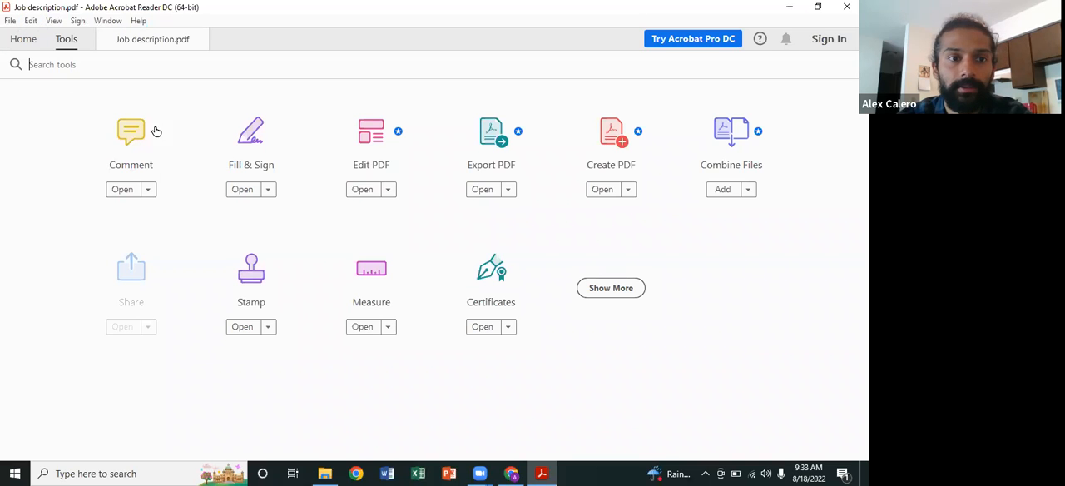
click(30, 21)
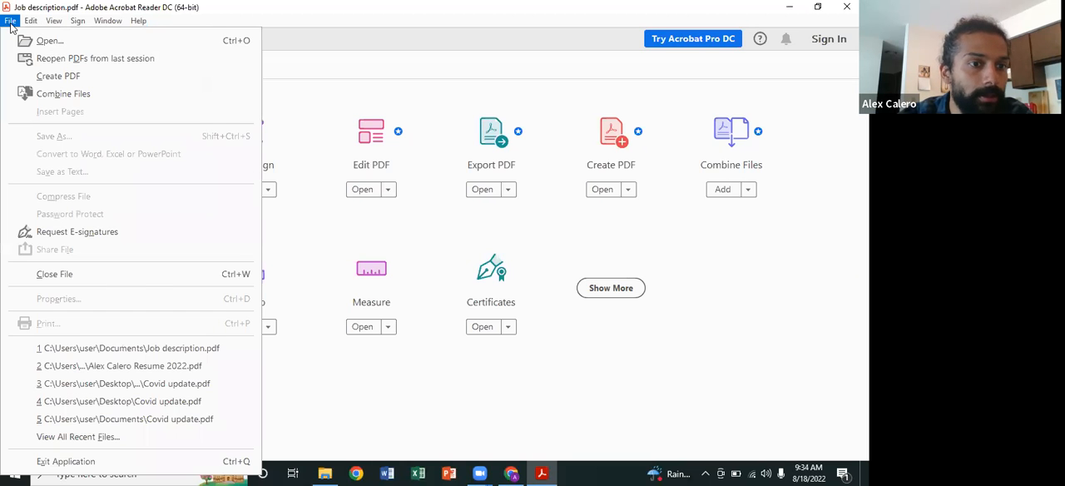
click(11, 23)
click(55, 24)
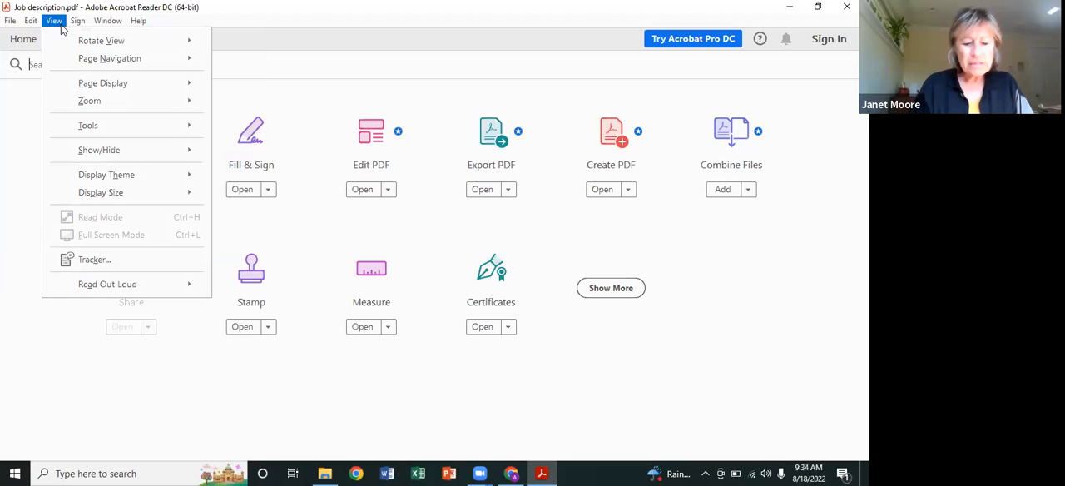
mouse_move(91, 127)
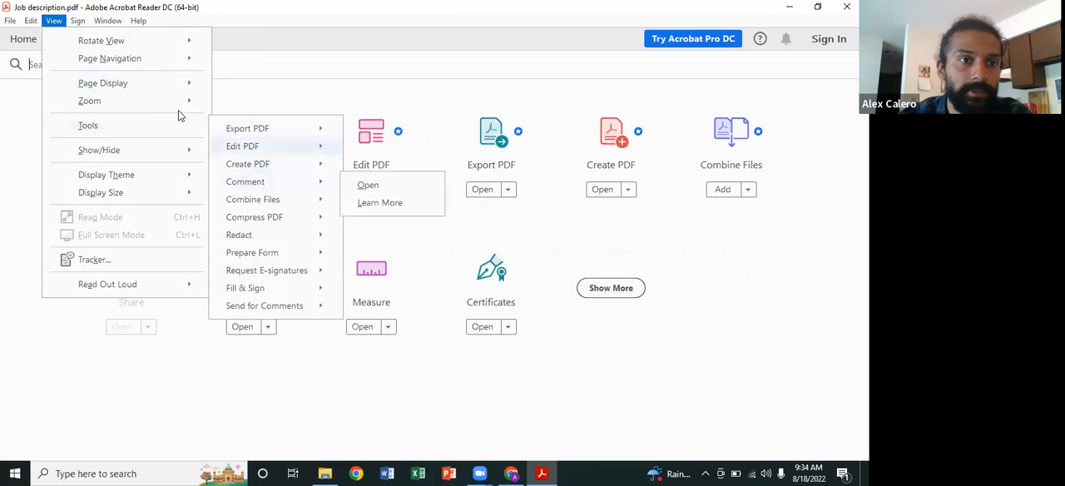
click(82, 22)
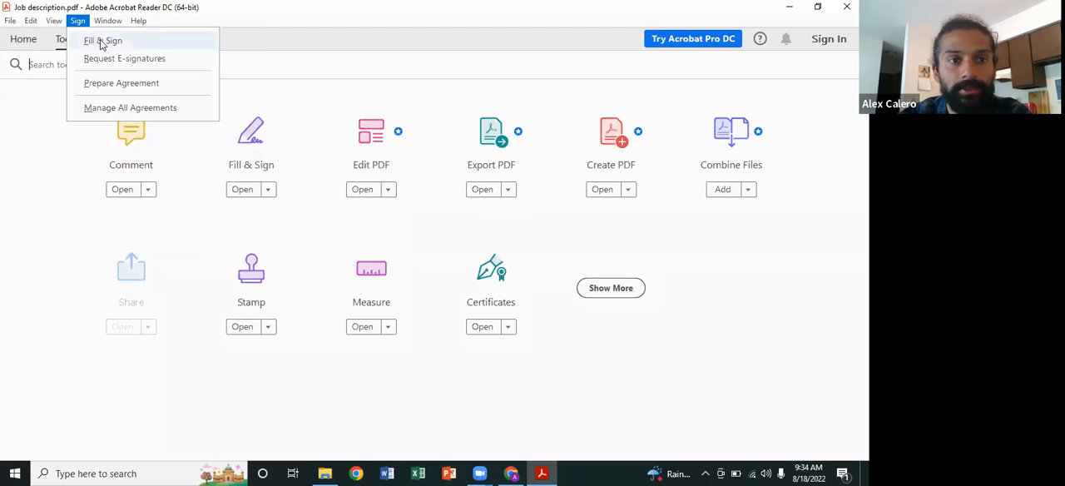
click(256, 161)
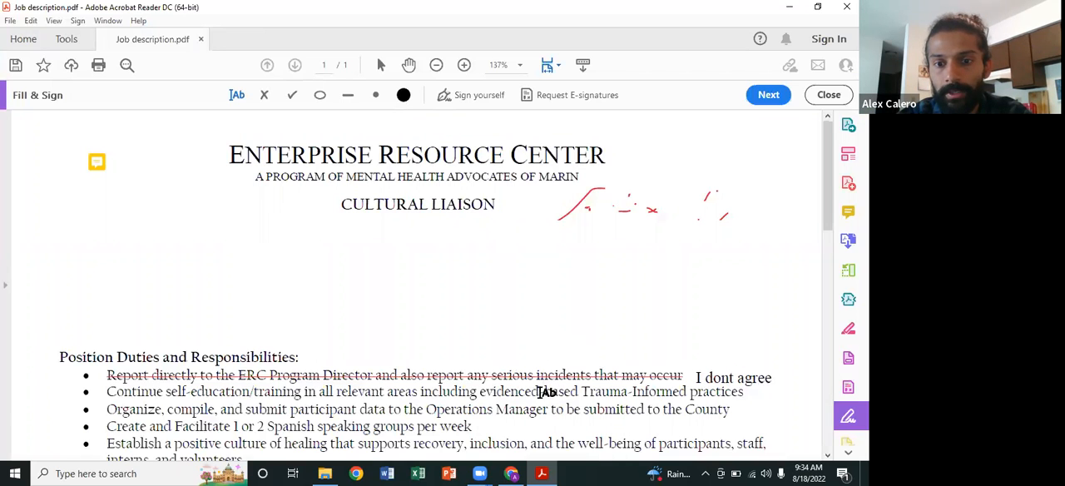
Step: Add a text entry with the signer's full name beside the contact e-mail at the end of the job description
scroll(596, 352, down, 10)
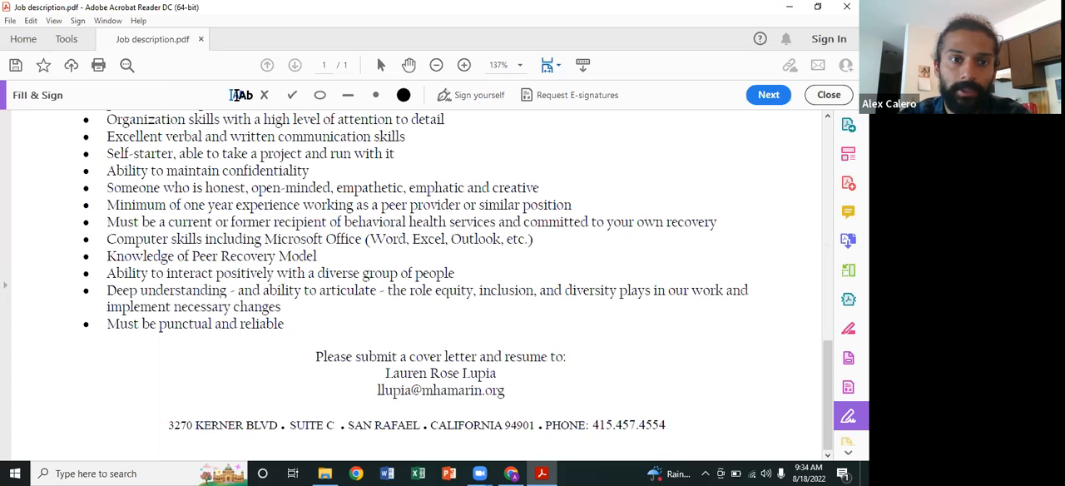
click(614, 396)
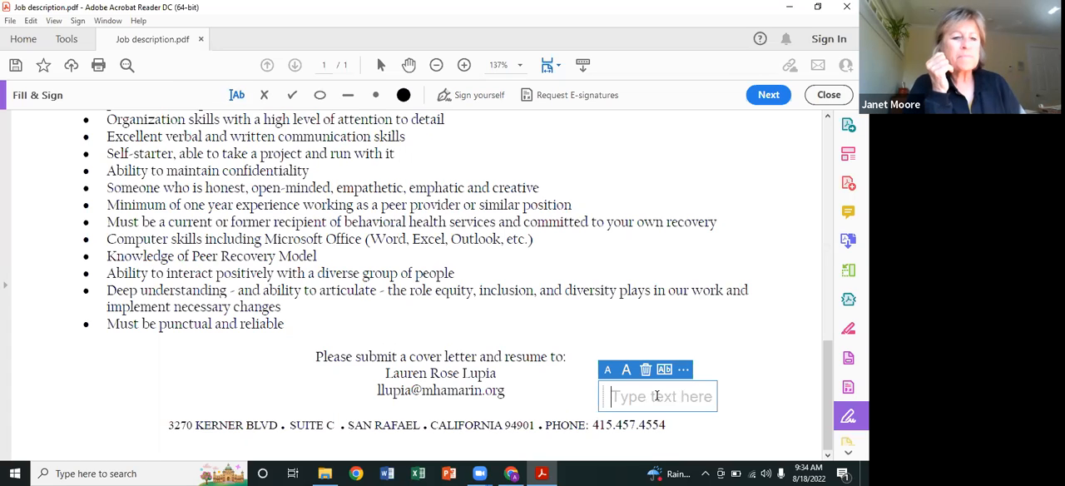
text(Alex Calero)
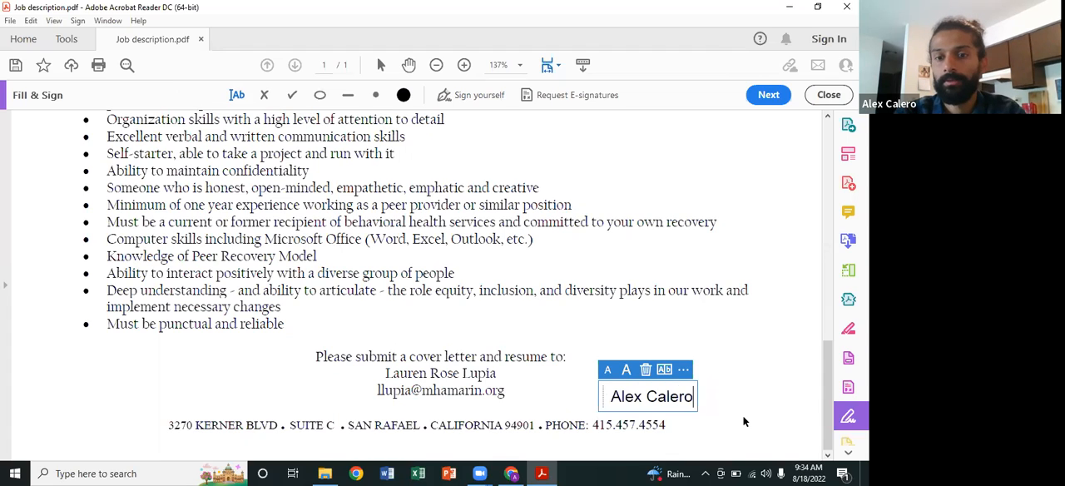
click(744, 429)
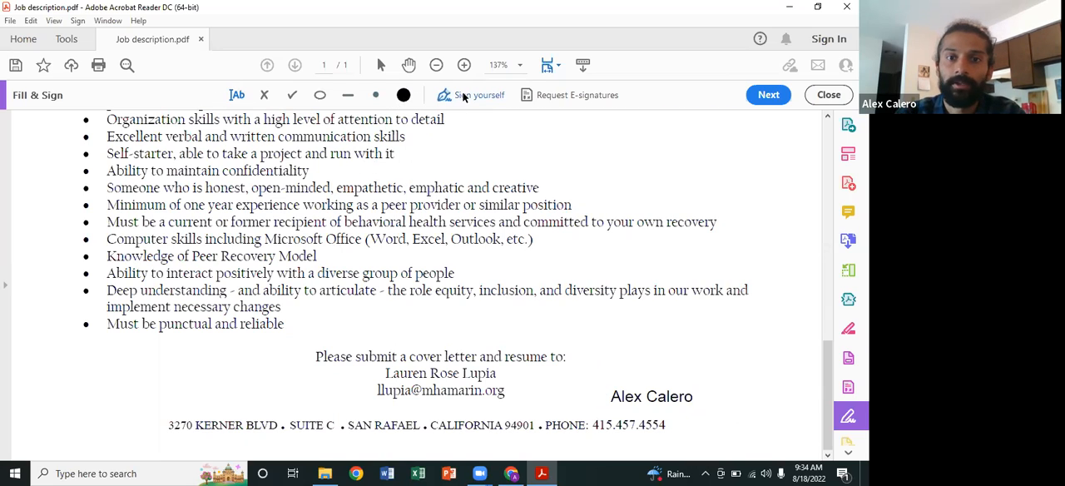
Step: Place the saved signature just above the signer's typed name at the end of the page
click(492, 95)
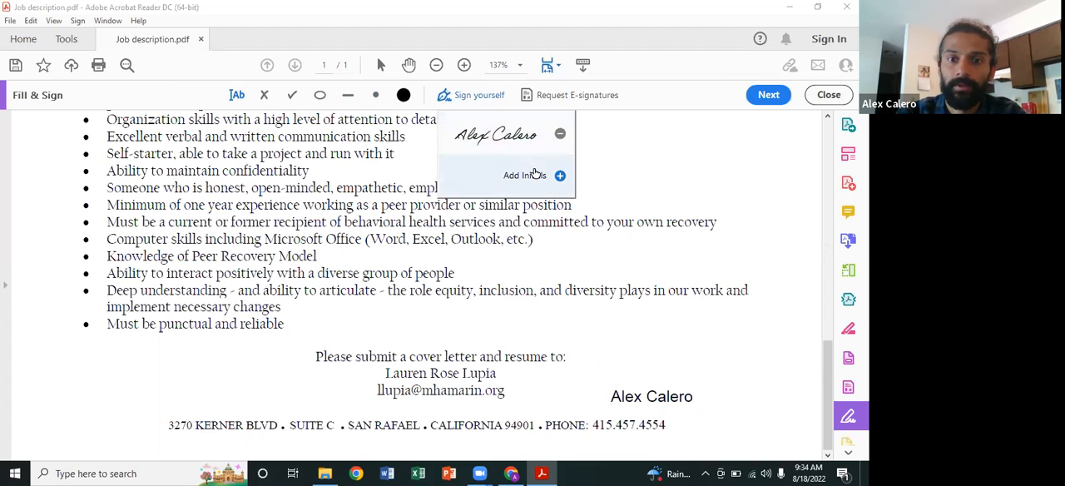
click(539, 135)
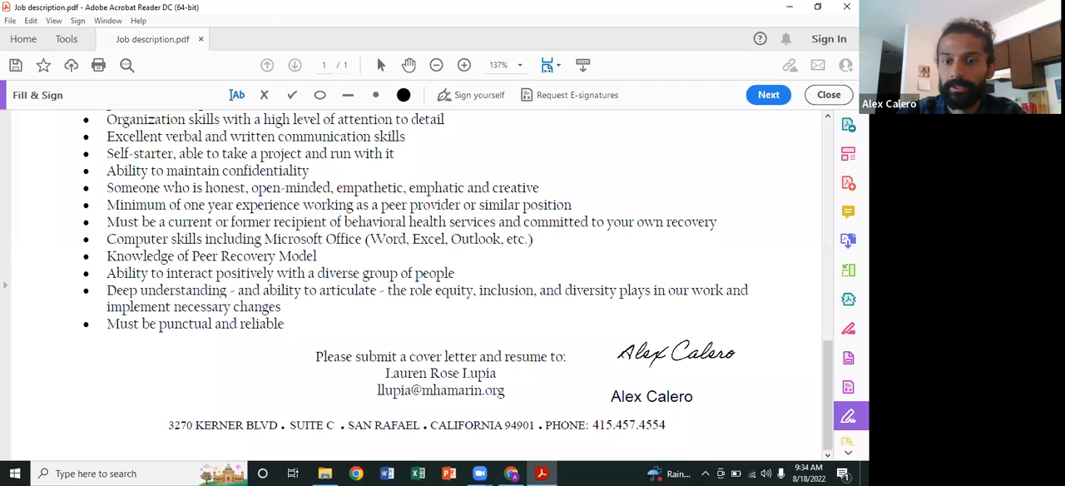
click(675, 344)
click(668, 305)
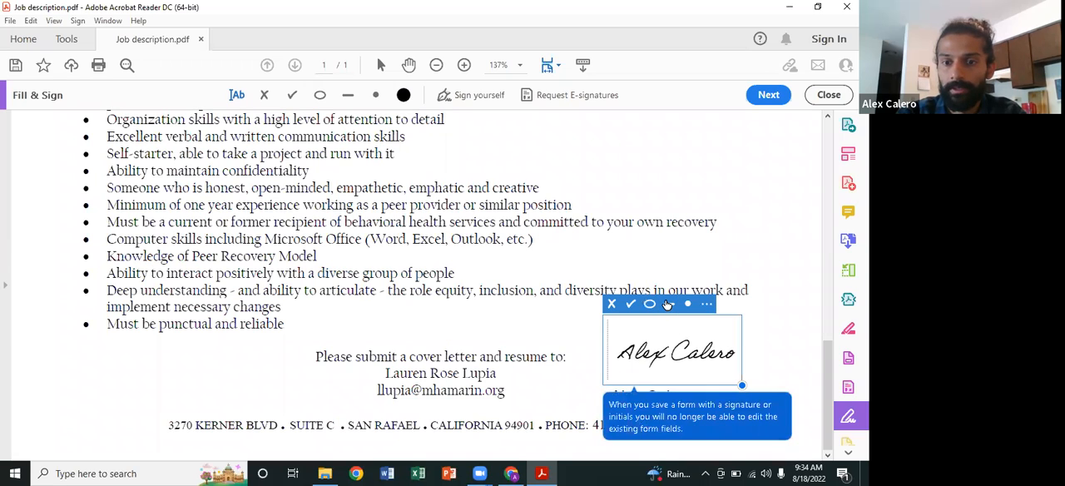
click(707, 305)
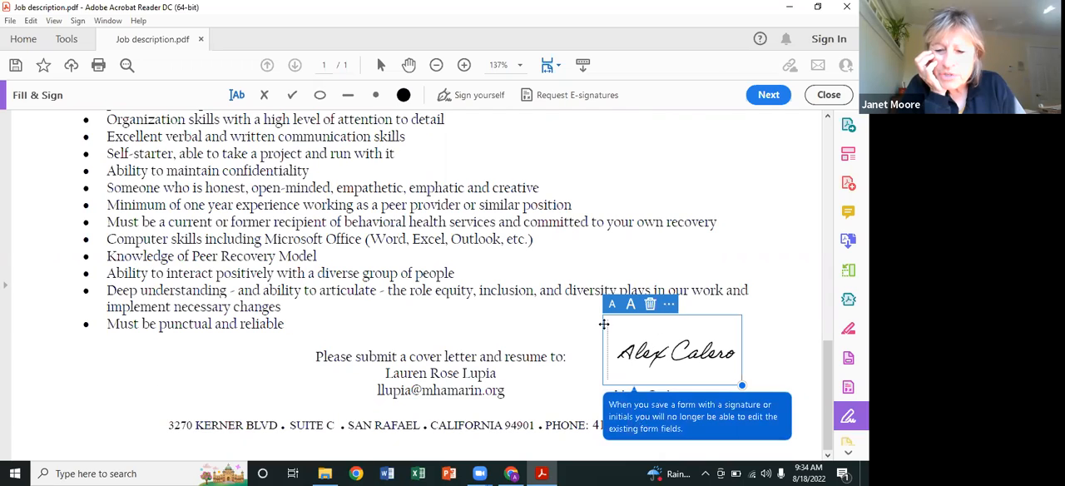
Step: Dismiss the save-and-share tip and remove the saved signature from the stored signatures
click(468, 97)
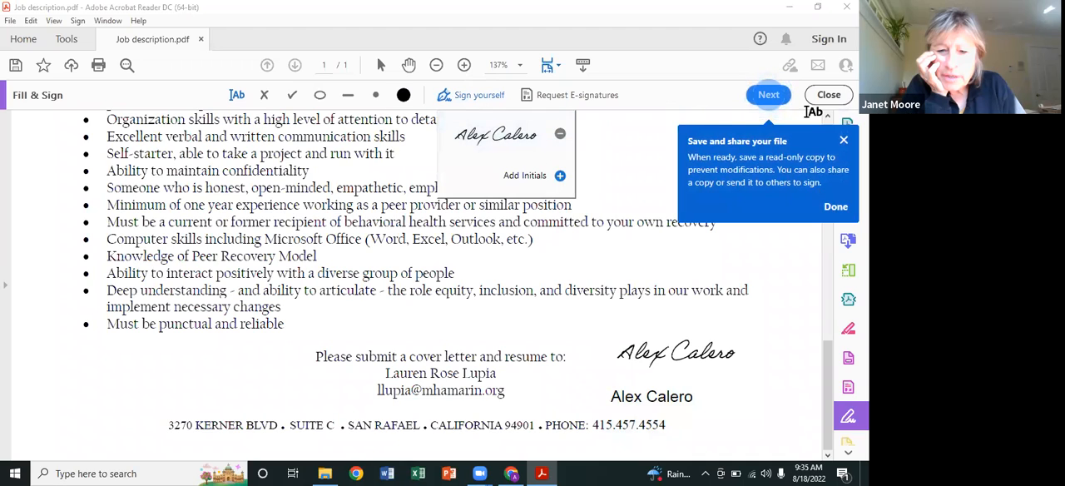
click(838, 144)
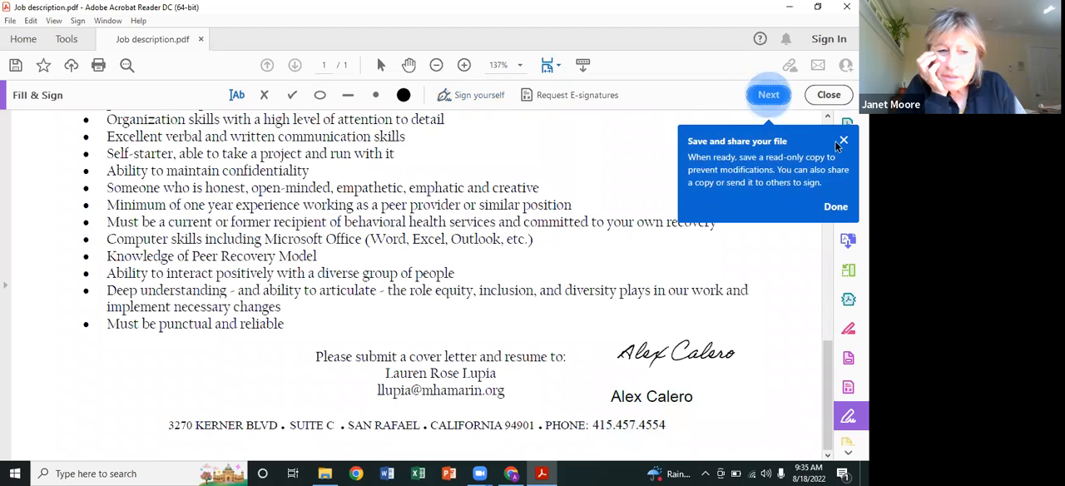
click(835, 205)
click(473, 99)
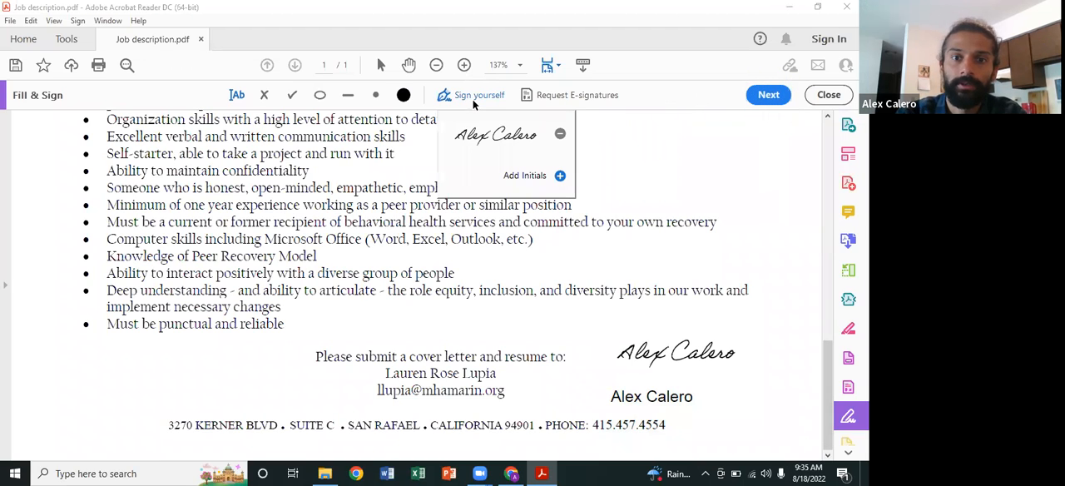
click(560, 134)
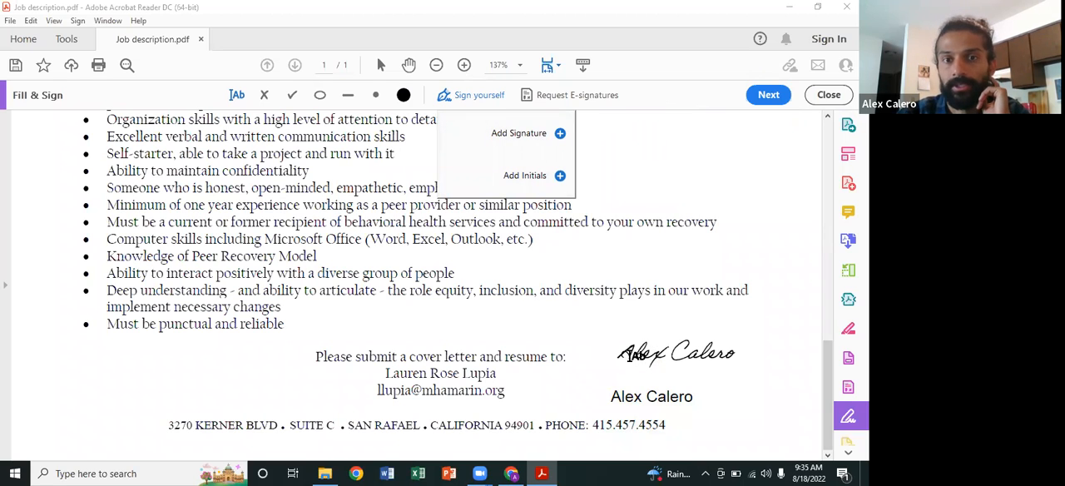
Step: Start creating a new signature for signing the document yourself
click(471, 94)
click(471, 94)
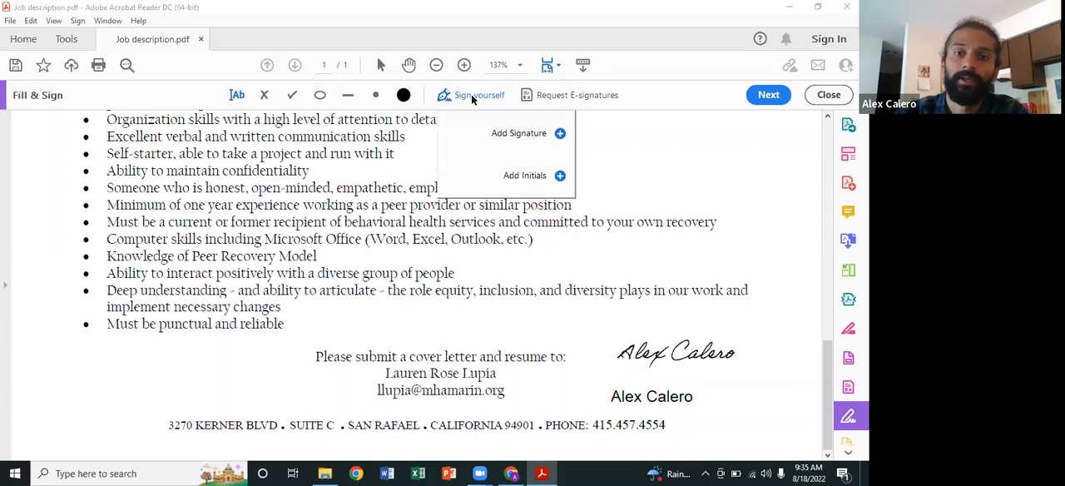
click(515, 135)
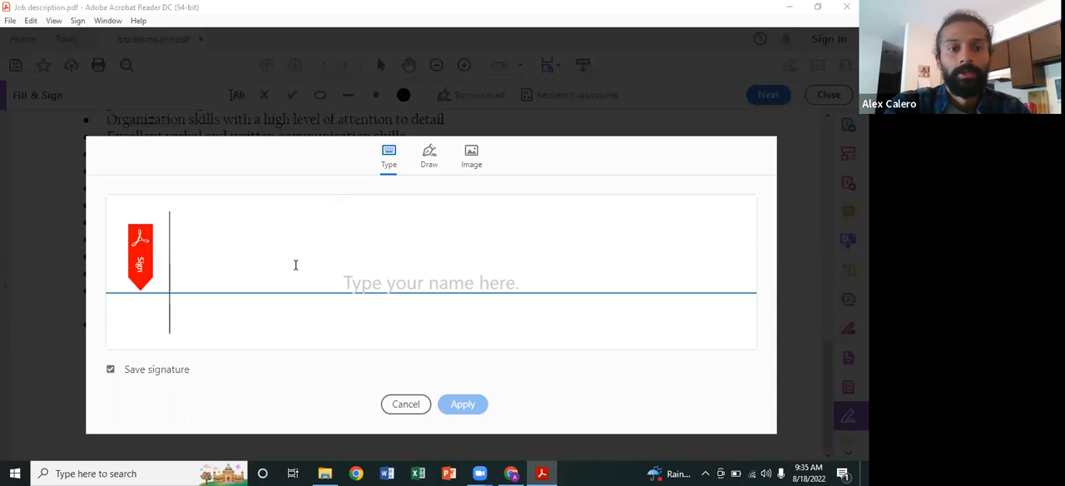
Step: Try a typed signature with the signer's full name, and clear the entry
text(Al)
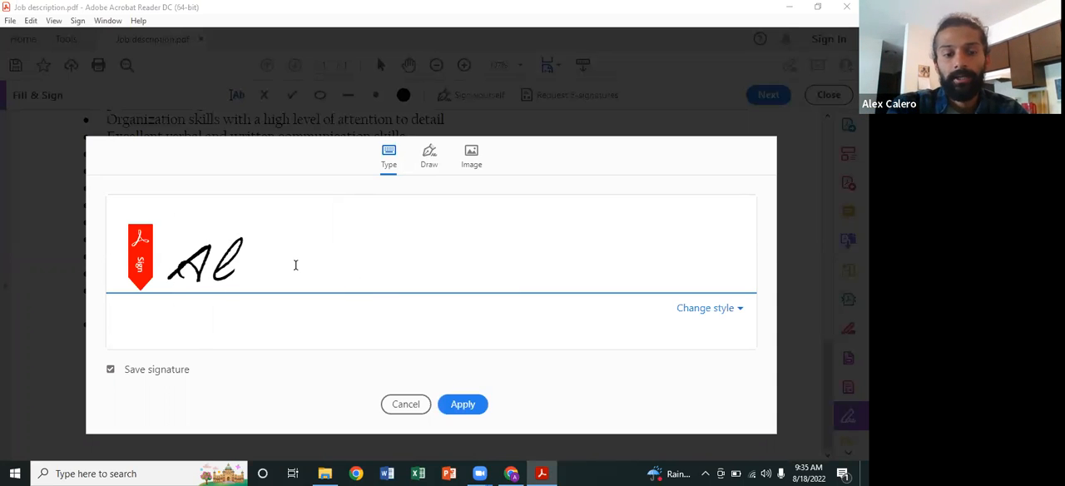
text(ex CA)
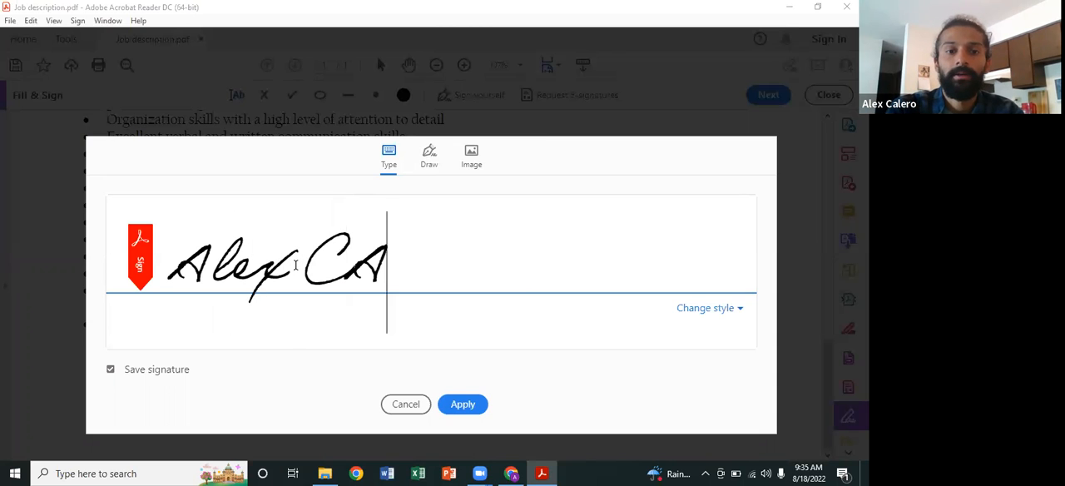
text(lero)
key(BackSpace)
key(BackSpace)
key(BackSpace)
key(BackSpace)
key(BackSpace)
key(BackSpace)
key(BackSpace)
key(BackSpace)
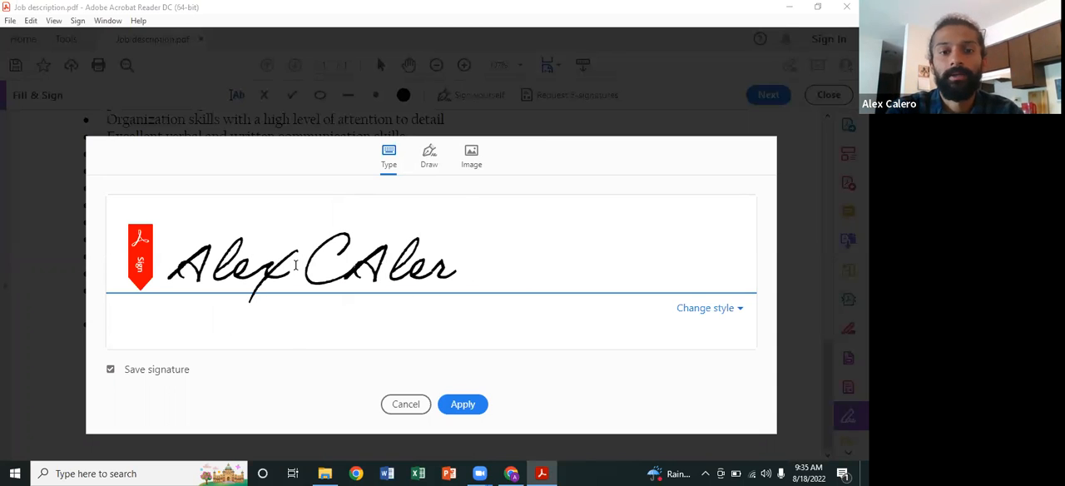
key(BackSpace)
key(BackSpace)
key(BackSpace)
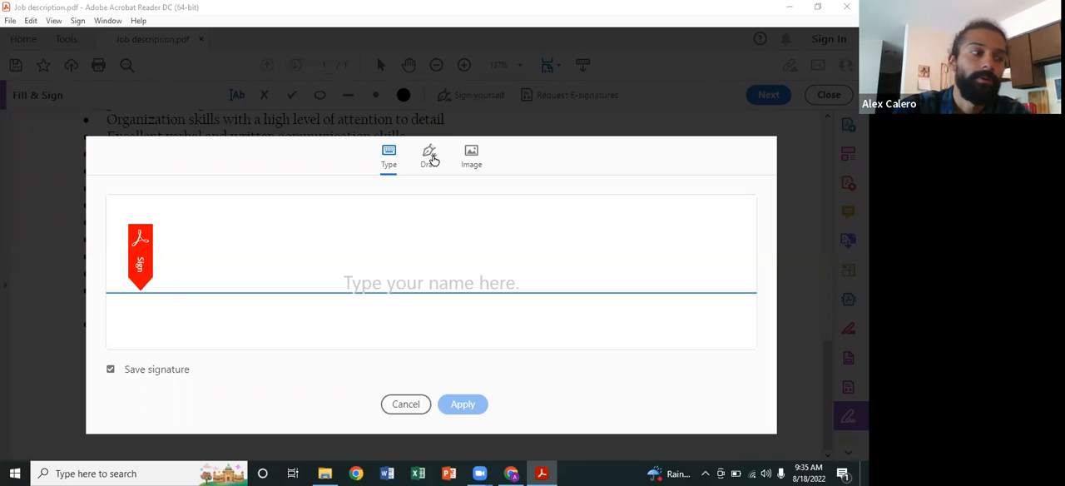
Step: Draw the signer's full name as a freehand signature, save it, and place it left of the "Please submit a cover letter" lines
click(429, 157)
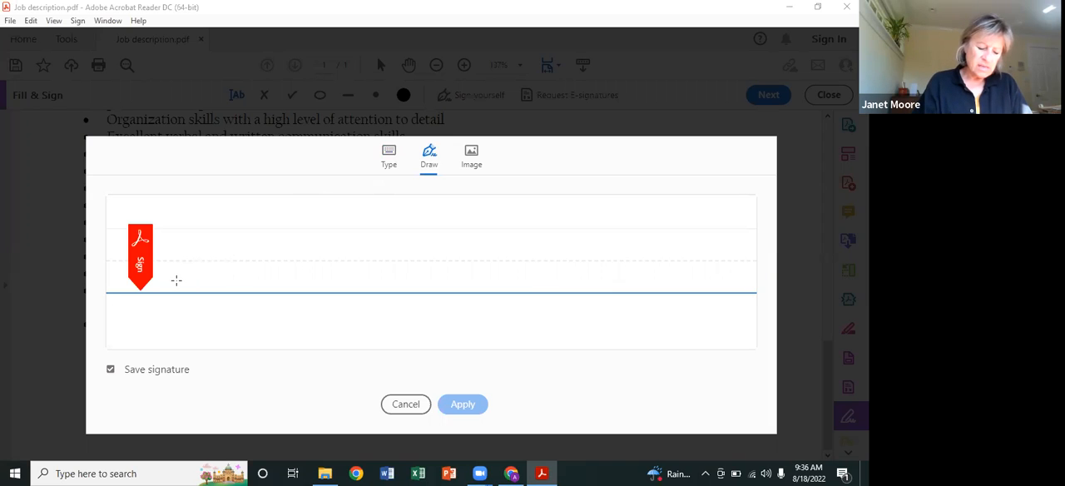
mouse_move(176, 281)
mouse_down()
mouse_move(205, 269)
mouse_move(269, 199)
mouse_move(219, 283)
mouse_move(233, 247)
mouse_move(221, 253)
mouse_move(266, 248)
mouse_move(304, 204)
mouse_move(270, 241)
mouse_move(279, 262)
mouse_move(332, 247)
mouse_move(304, 265)
mouse_up()
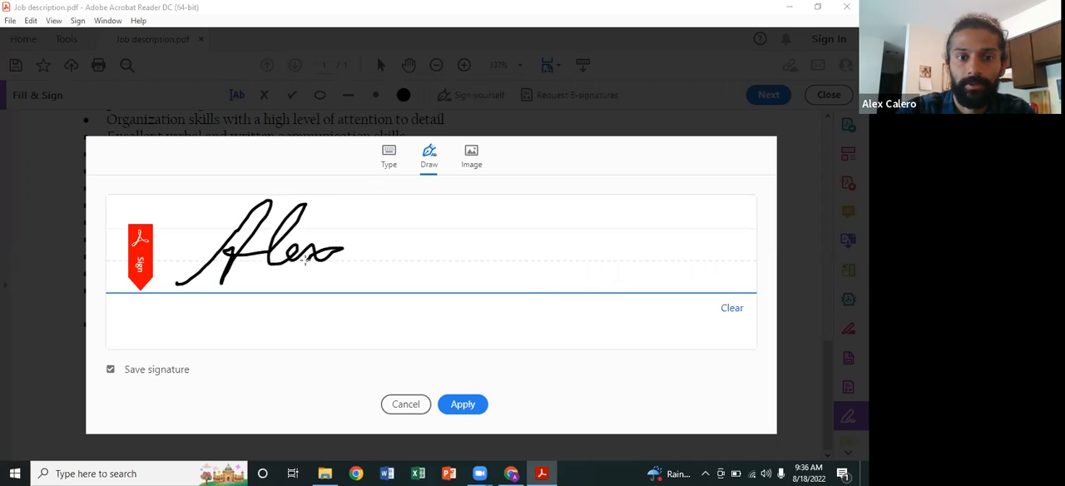
mouse_move(428, 232)
mouse_down()
mouse_move(451, 215)
mouse_move(362, 264)
mouse_move(418, 268)
mouse_move(470, 218)
mouse_move(449, 264)
mouse_move(490, 277)
mouse_move(518, 266)
mouse_up()
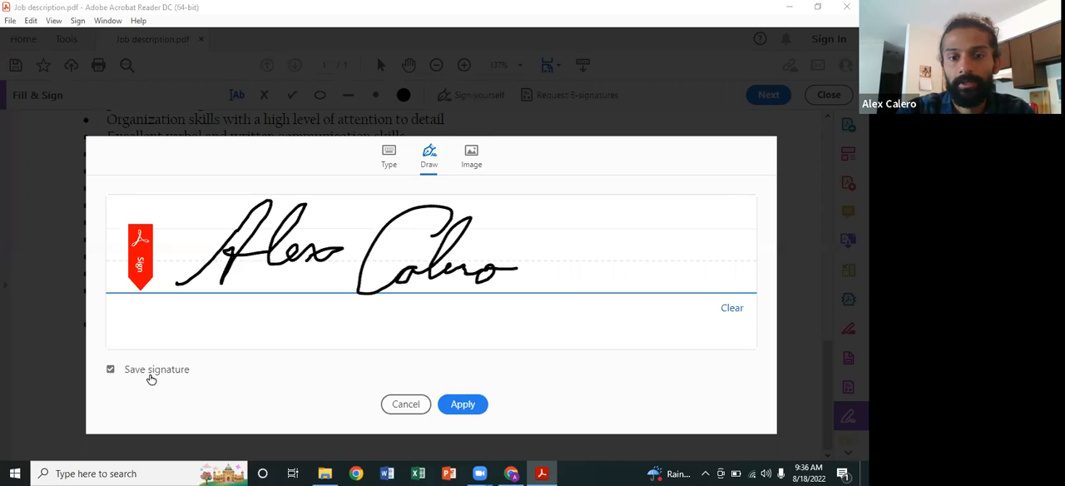
click(479, 406)
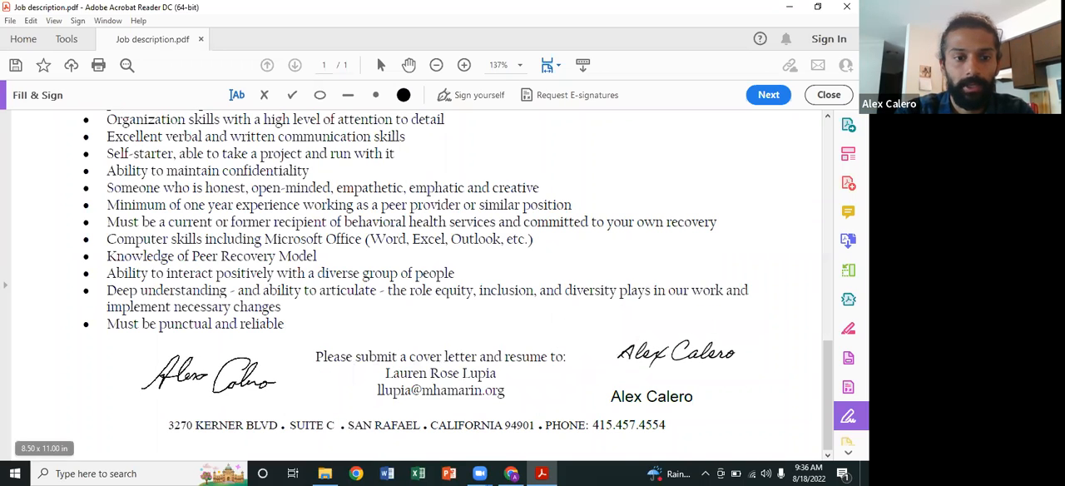
click(200, 381)
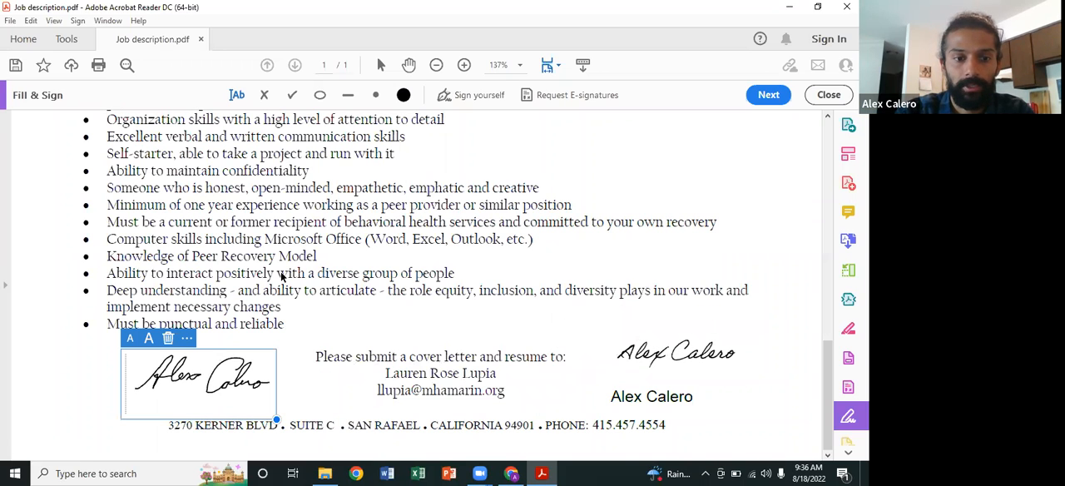
Step: Place another copy of the saved drawn signature in the blank space beside the "Excellent verbal and written communication skills" bullet
click(472, 97)
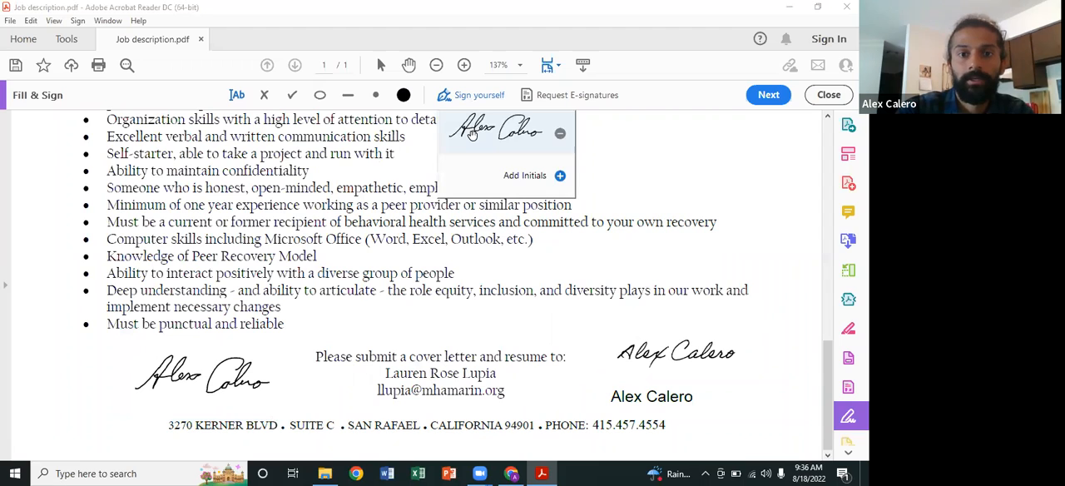
click(471, 133)
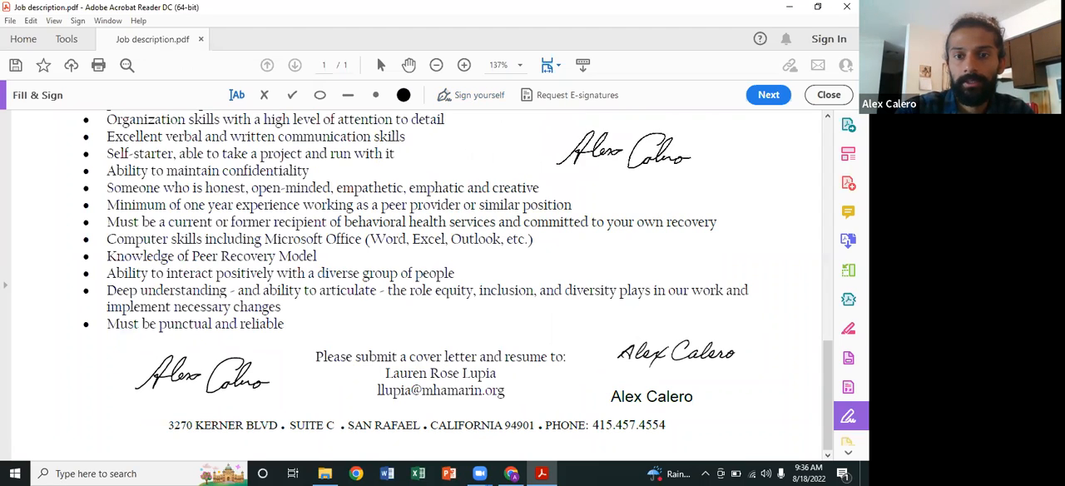
click(664, 158)
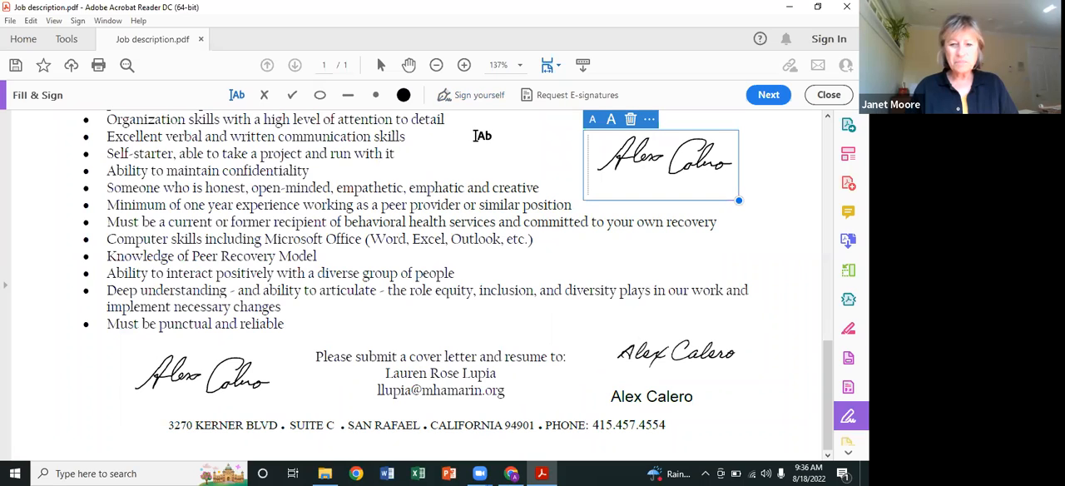
Step: Reopen the signing options to view the saved signature and the choice for adding initials
click(471, 95)
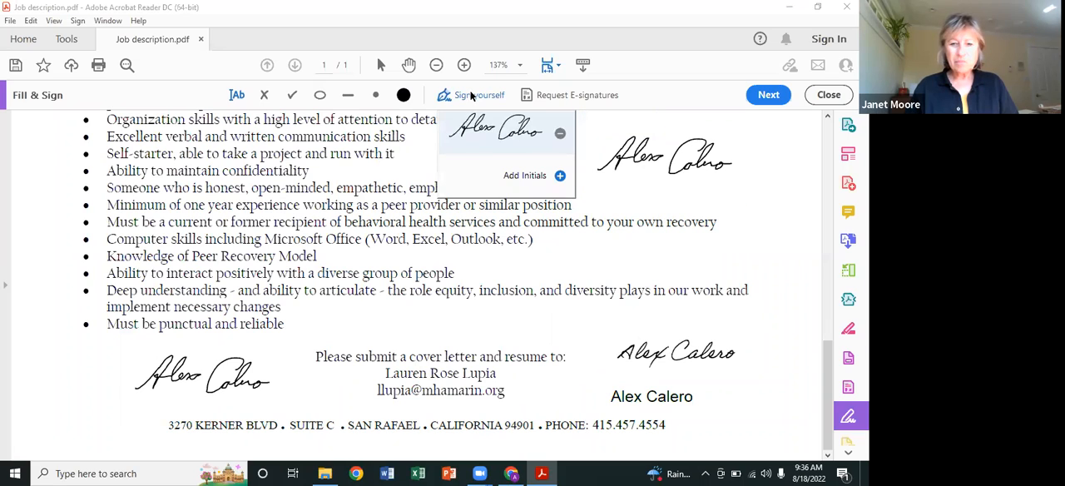
click(471, 95)
click(470, 95)
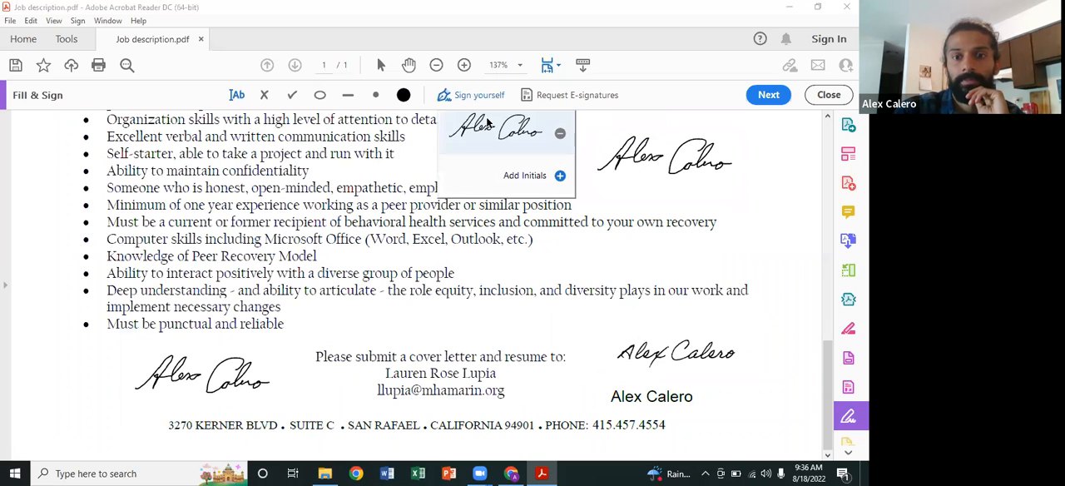
Step: View the typed, drawn and image options for creating initials, and close them without adding any
click(543, 190)
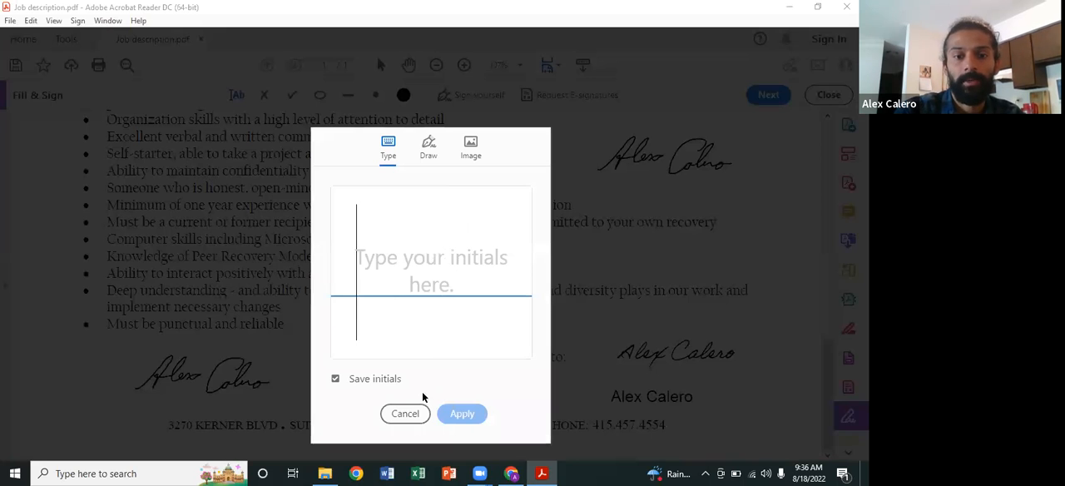
click(405, 413)
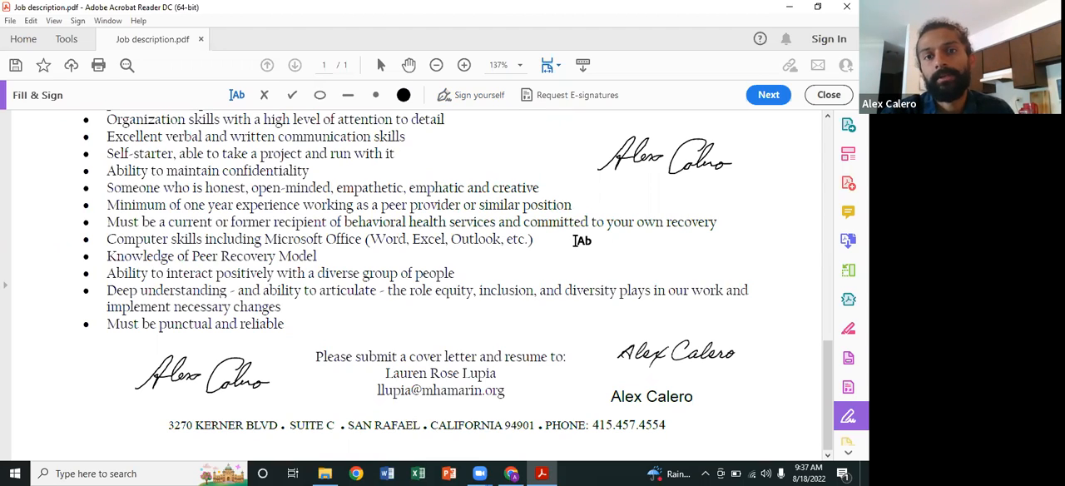
click(558, 65)
click(544, 185)
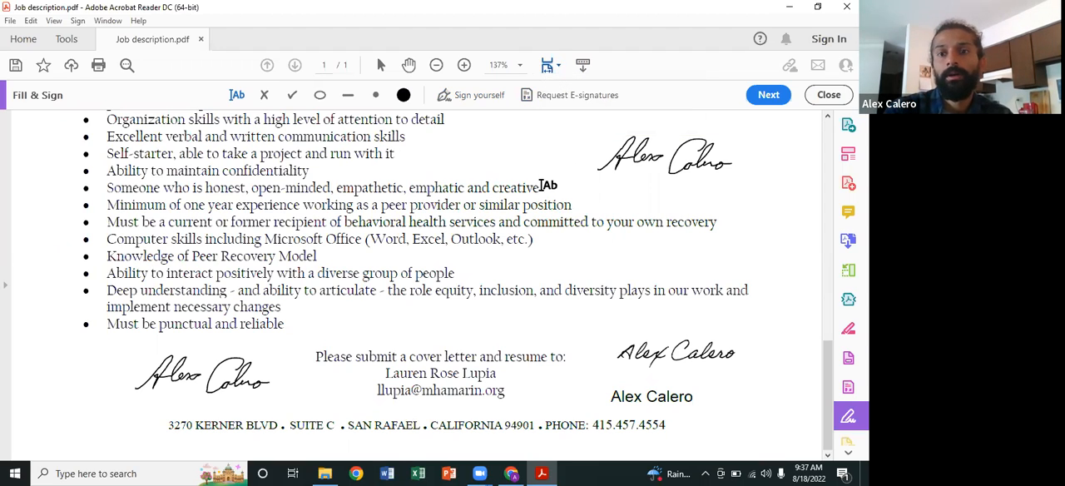
click(541, 186)
click(574, 160)
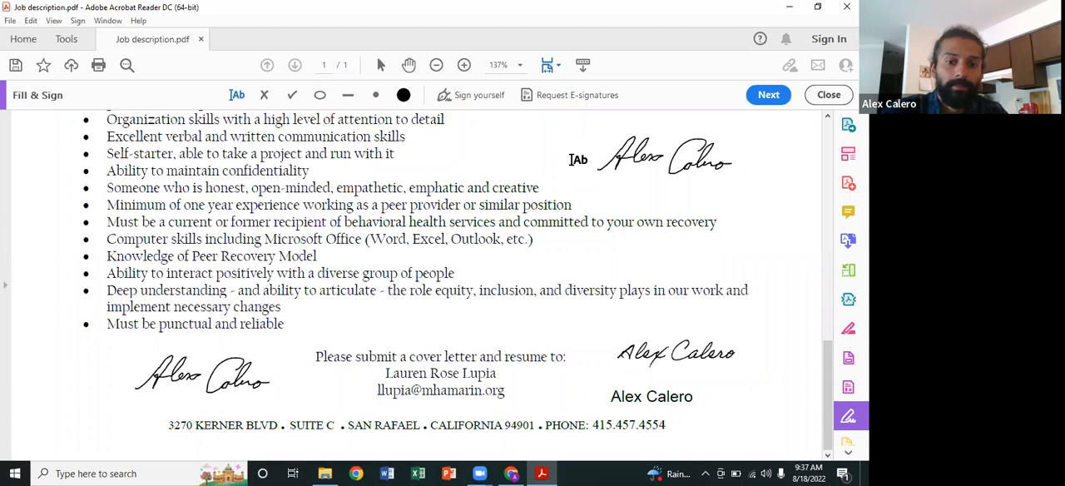
Step: View the Edit PDF tool's feature and trial information, and dismiss it
click(68, 39)
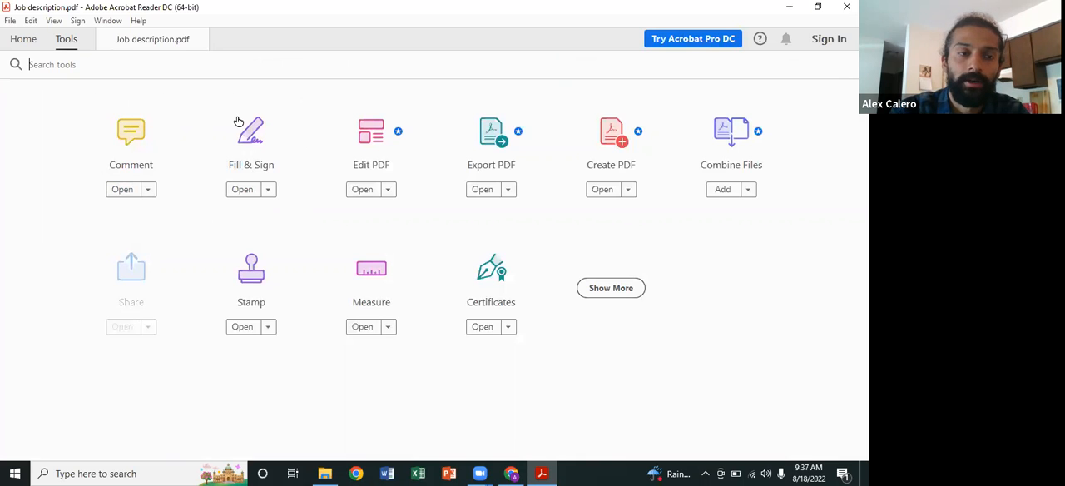
click(376, 138)
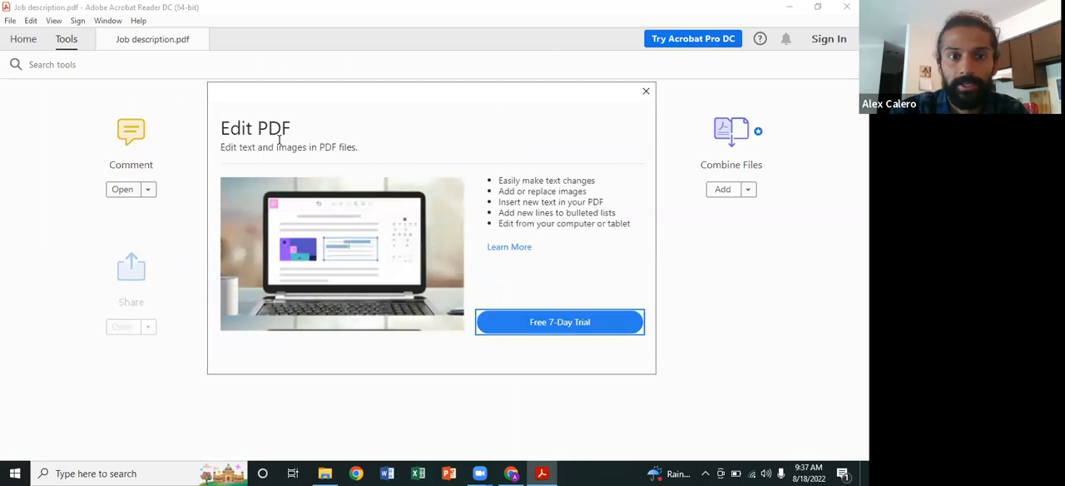
click(645, 92)
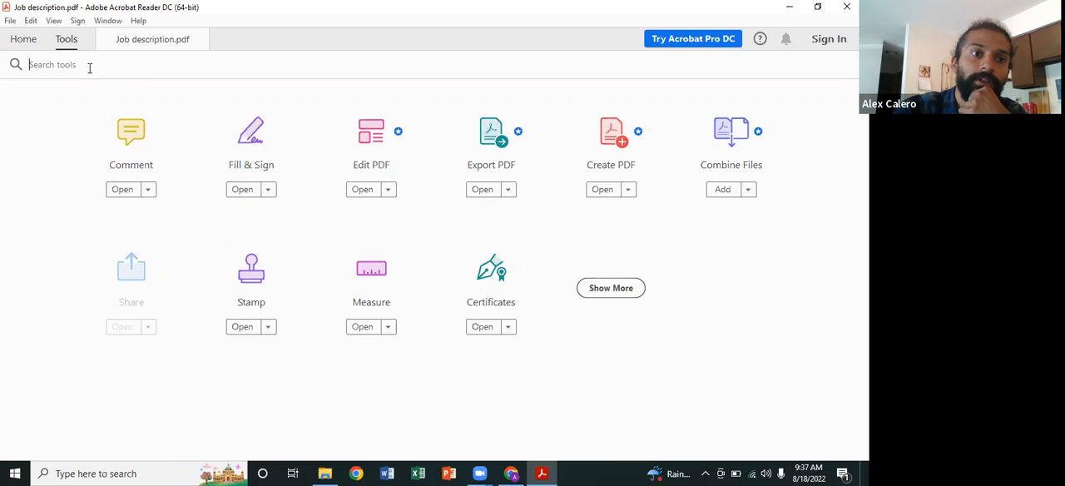
Step: Return to the job description and look over its annotations from the page heading through the duties list
click(24, 40)
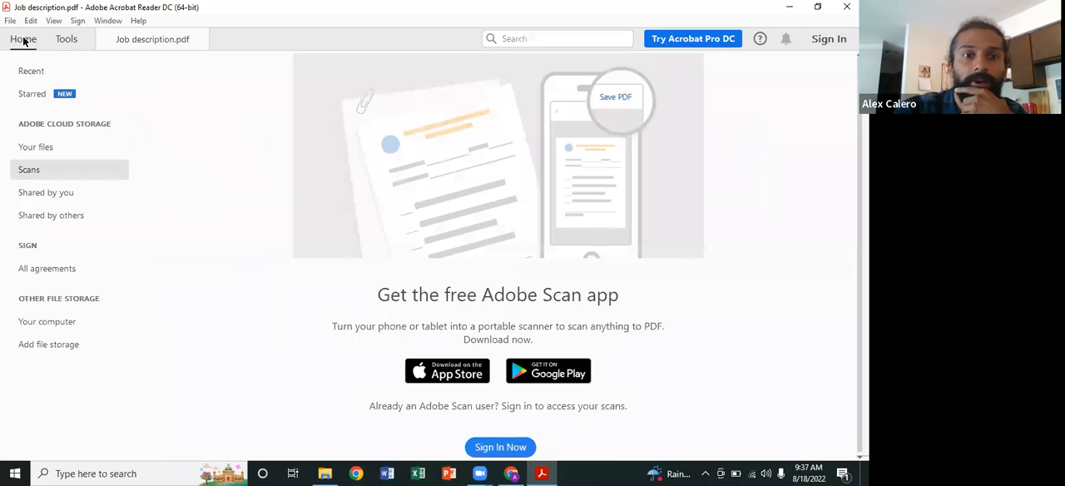
click(66, 39)
click(102, 41)
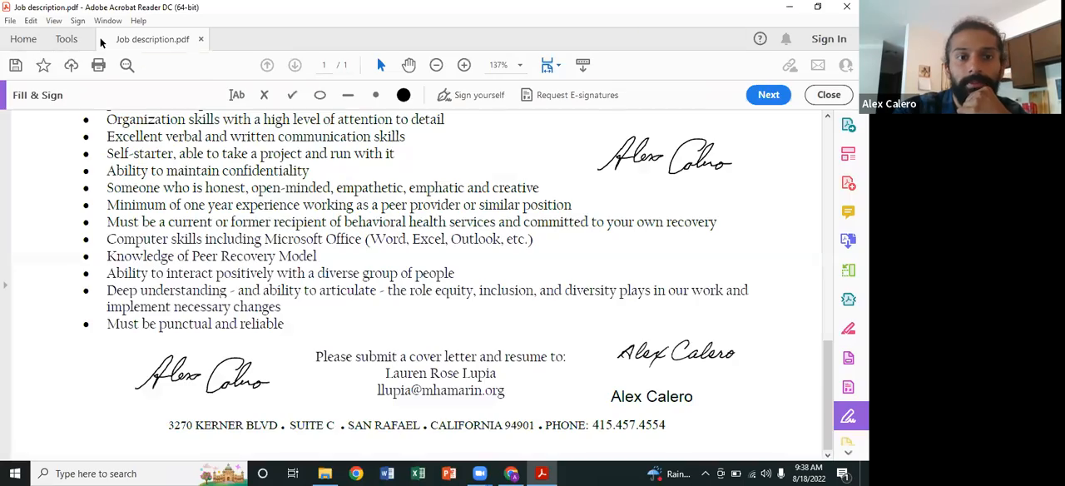
scroll(173, 195, up, 10)
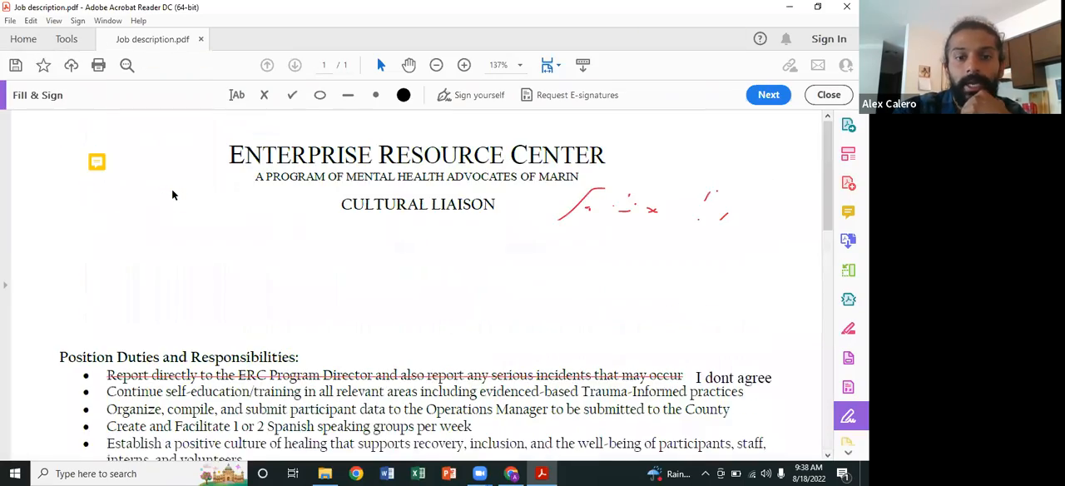
scroll(172, 194, down, 10)
scroll(173, 195, up, 10)
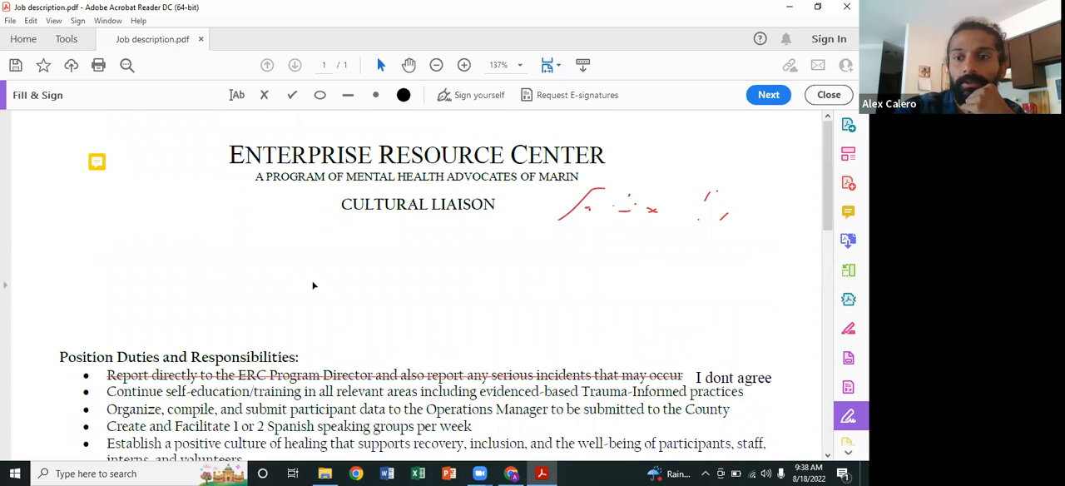
scroll(311, 282, down, 5)
scroll(313, 283, up, 3)
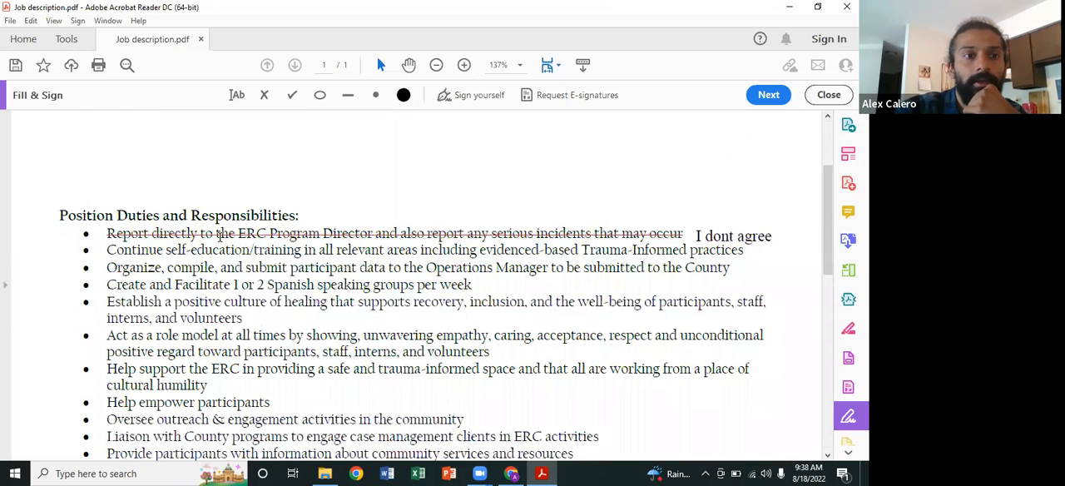
scroll(200, 269, up, 2)
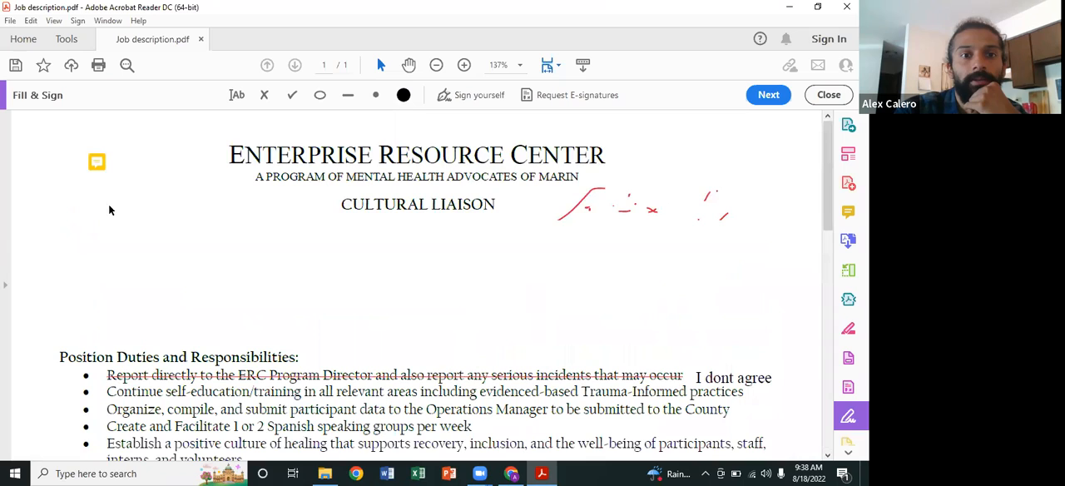
Step: Save the PDF in the Documents folder as "Job description Signed", and close Acrobat Reader and the Documents window
click(10, 20)
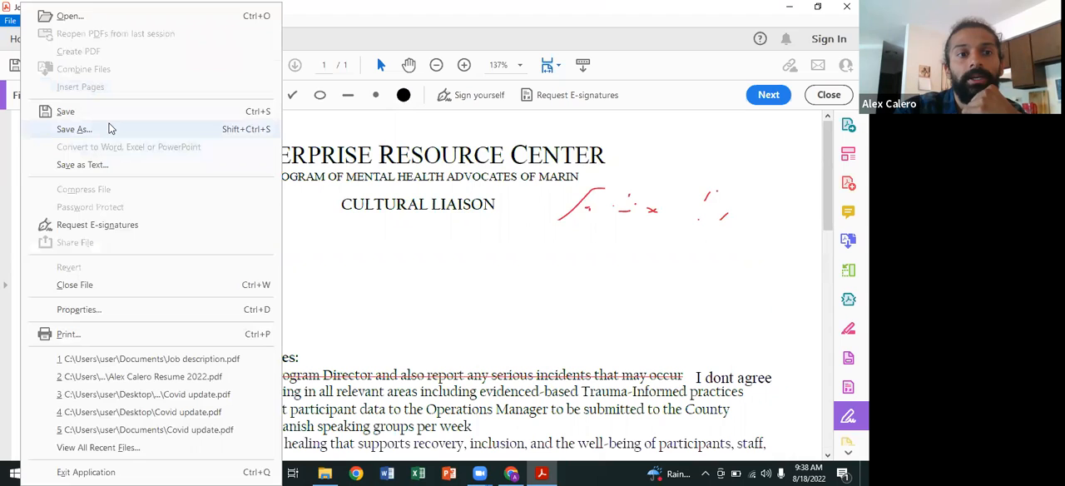
click(126, 118)
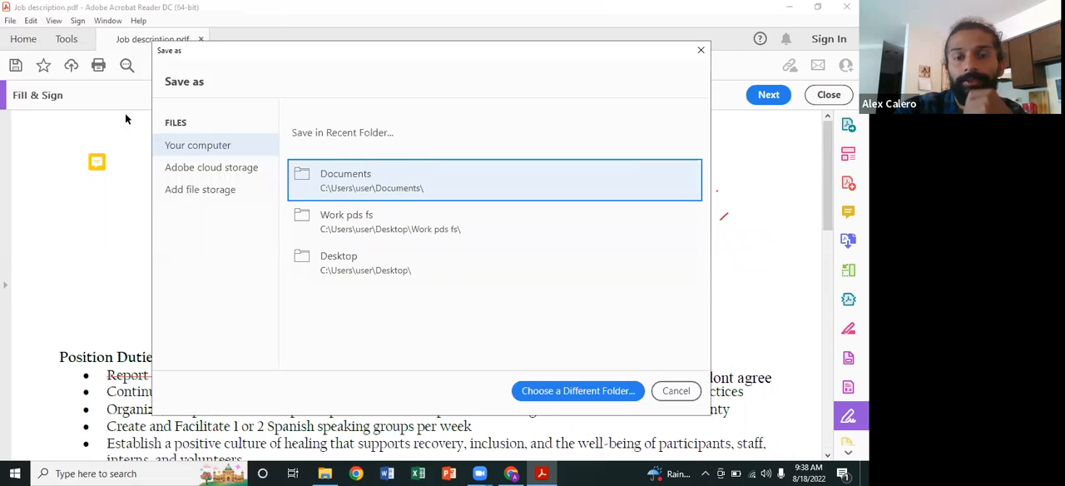
click(356, 184)
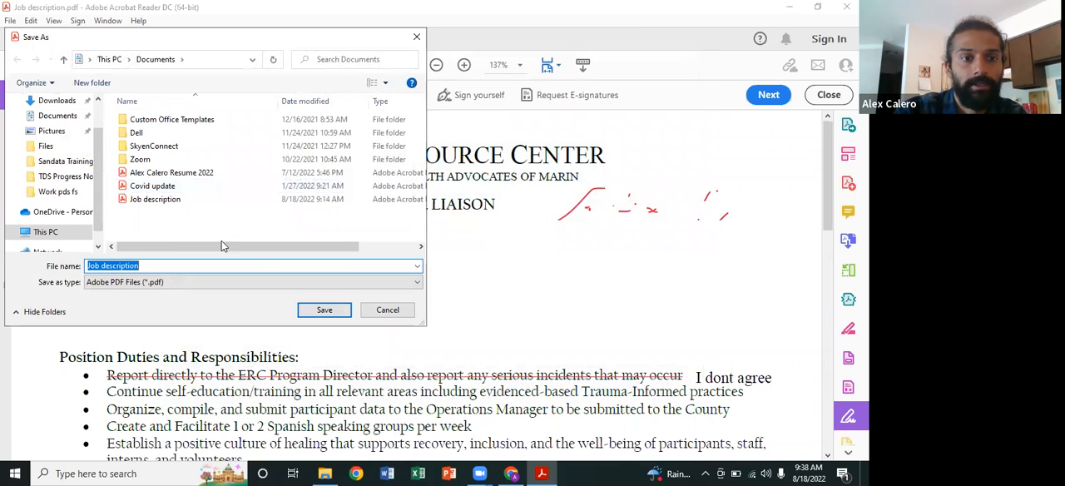
click(172, 266)
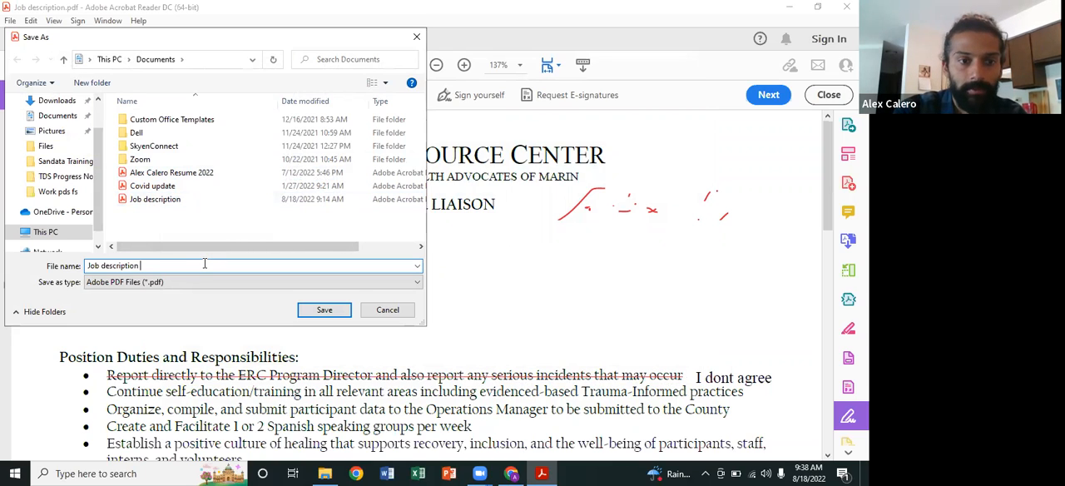
text(Signed)
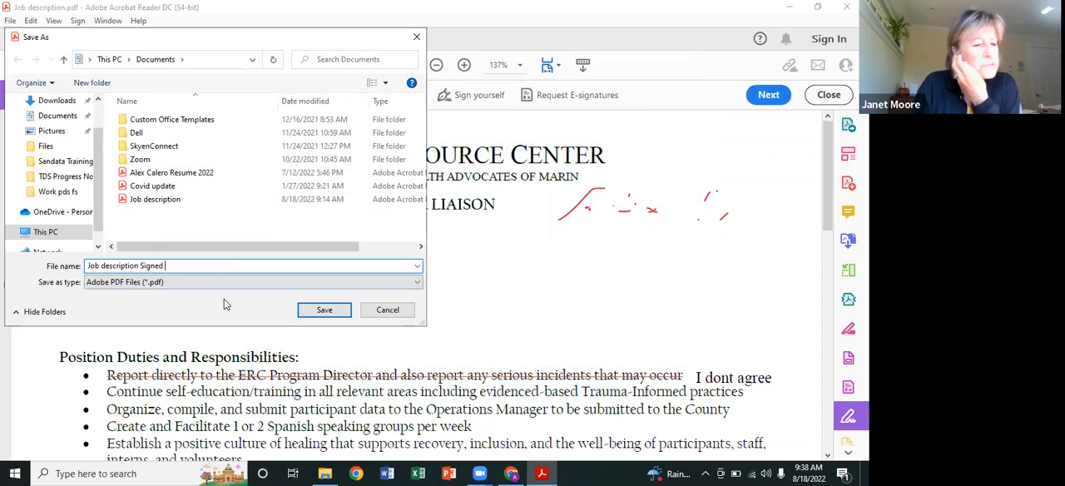
click(327, 310)
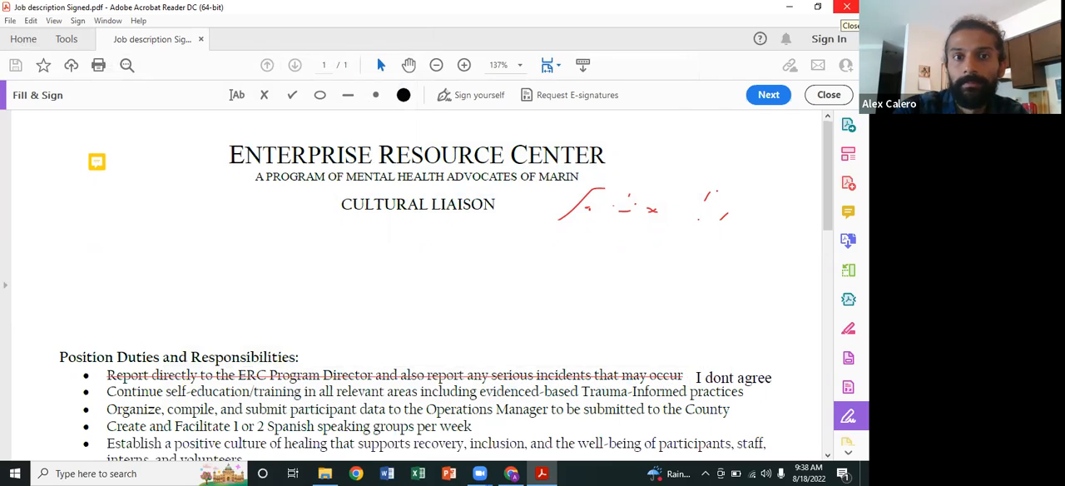
click(847, 7)
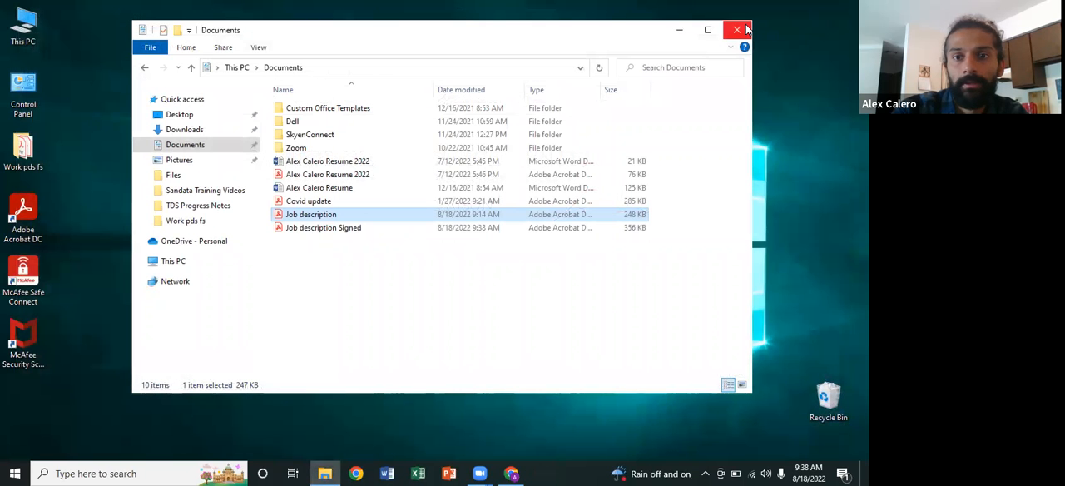
click(737, 30)
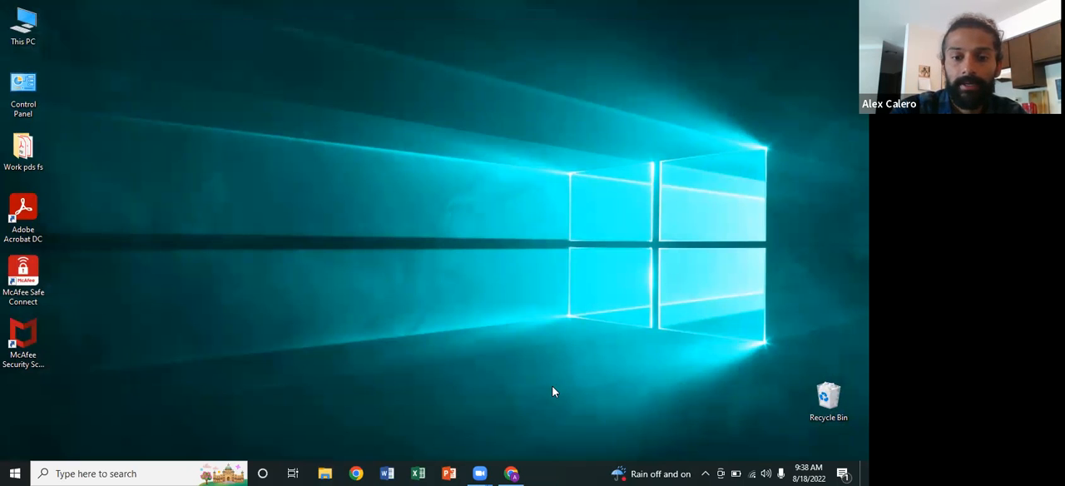
Step: Switch to Chrome and review the agenda in the "Adobe Acrobat (PDF Reader)" document
click(508, 471)
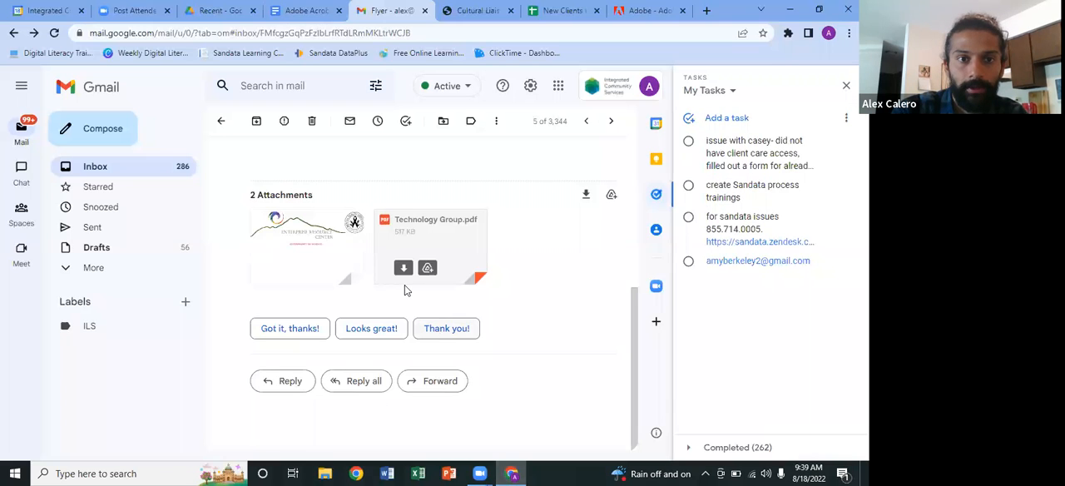
click(304, 11)
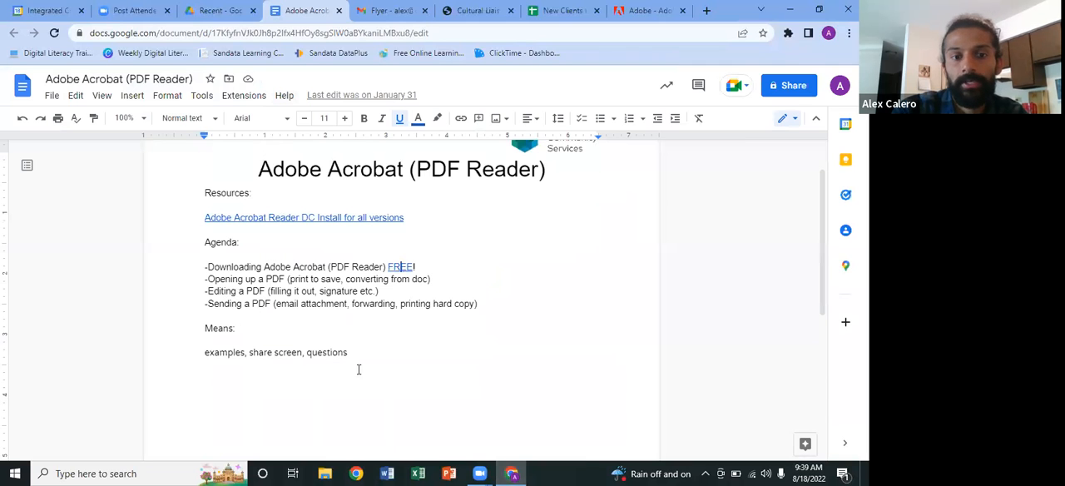
click(516, 471)
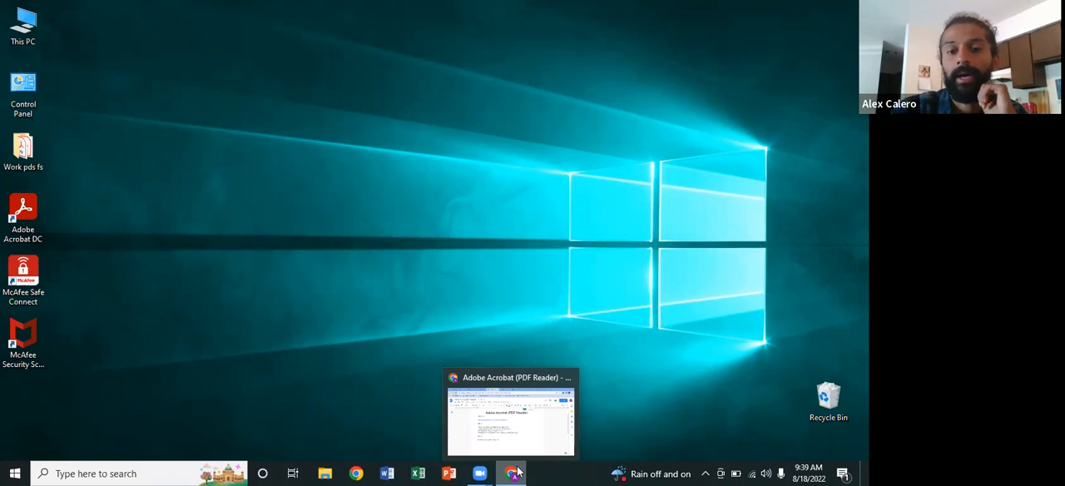
click(516, 471)
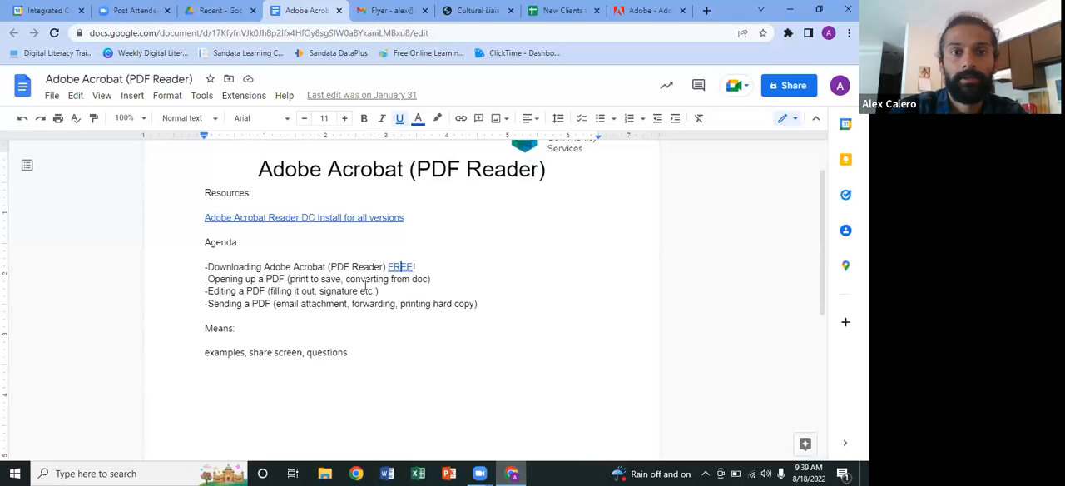
Step: Switch to the Gmail inbox and start a new message addressed to the sender's own work e-mail
key(ctrl+Tab)
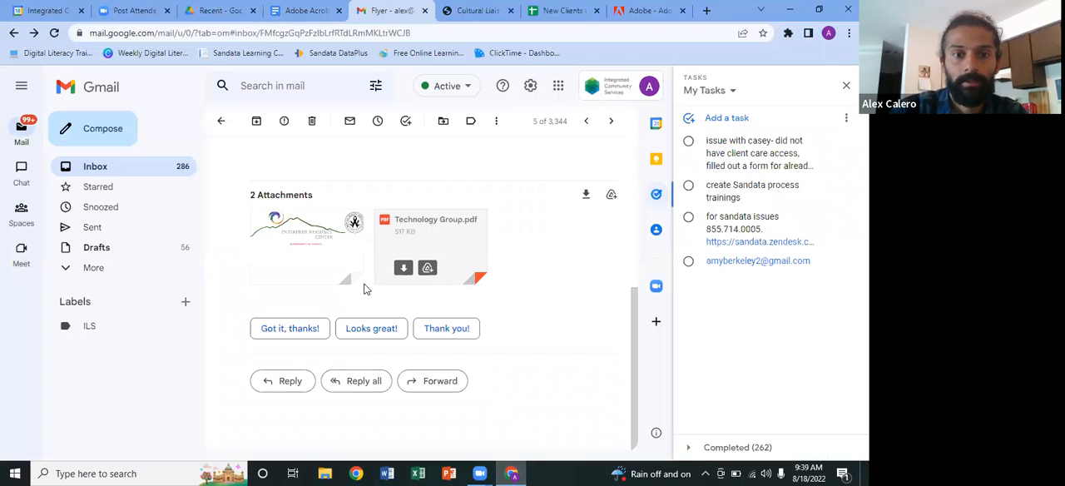
click(117, 168)
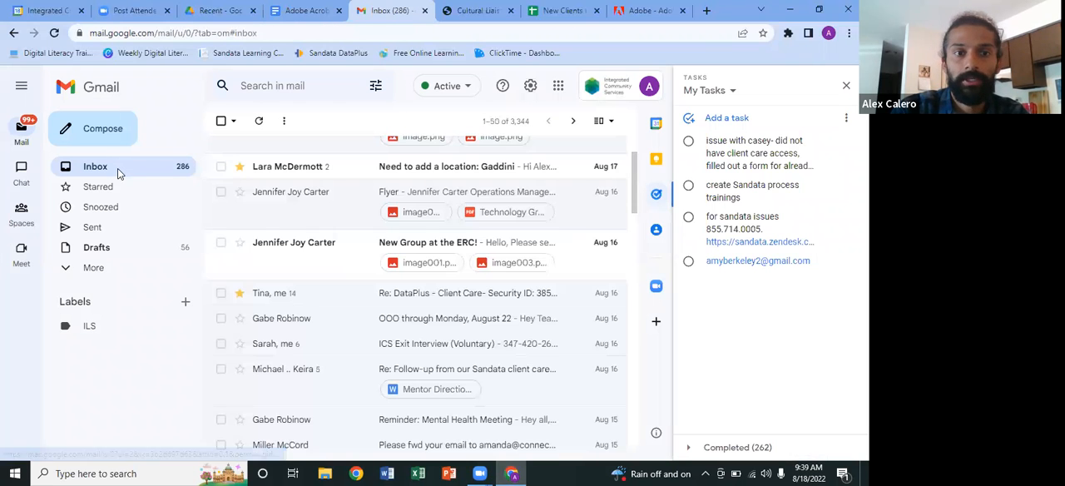
scroll(250, 242, up, 1)
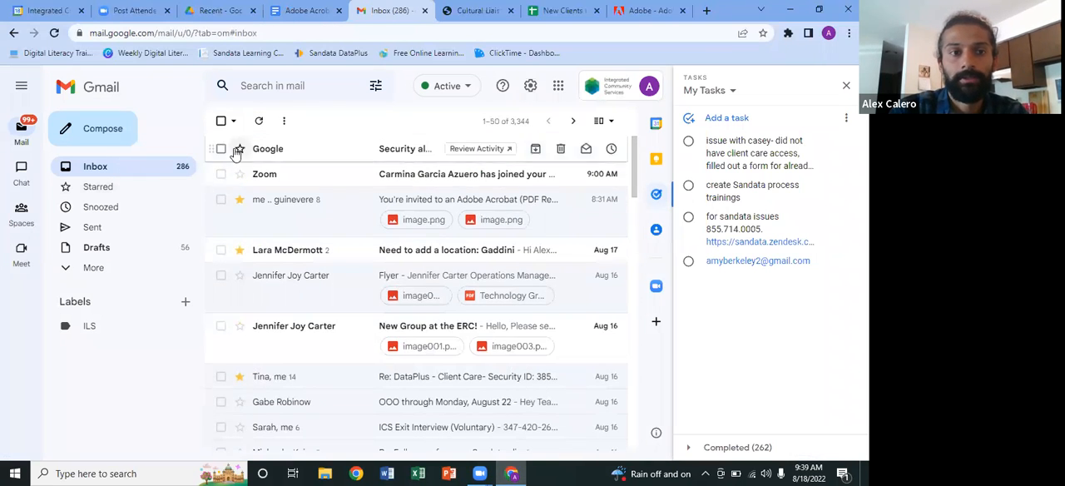
click(102, 129)
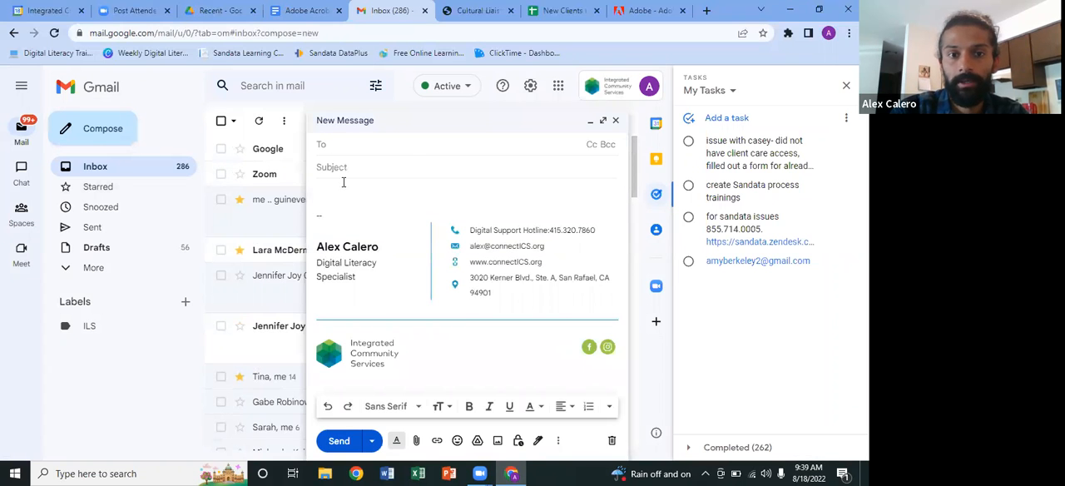
text(ale)
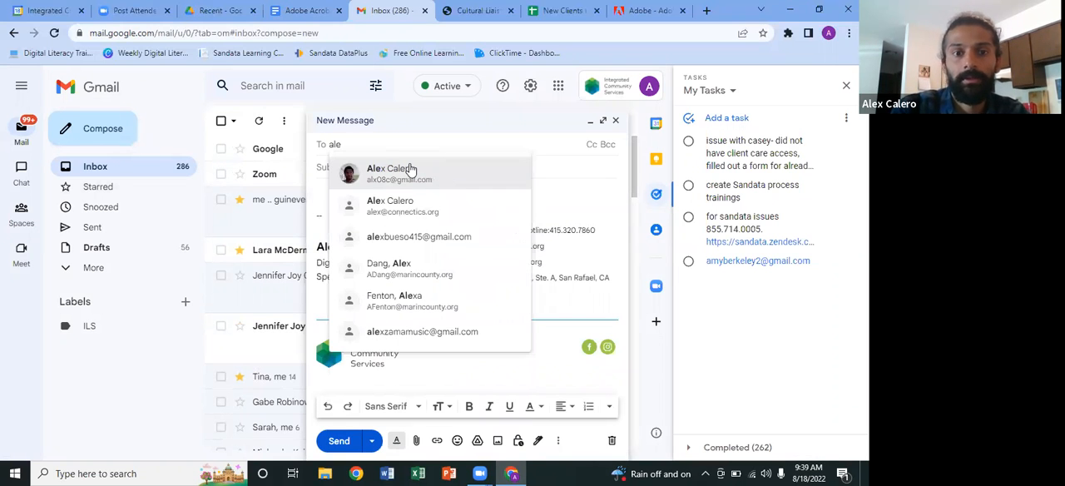
click(404, 204)
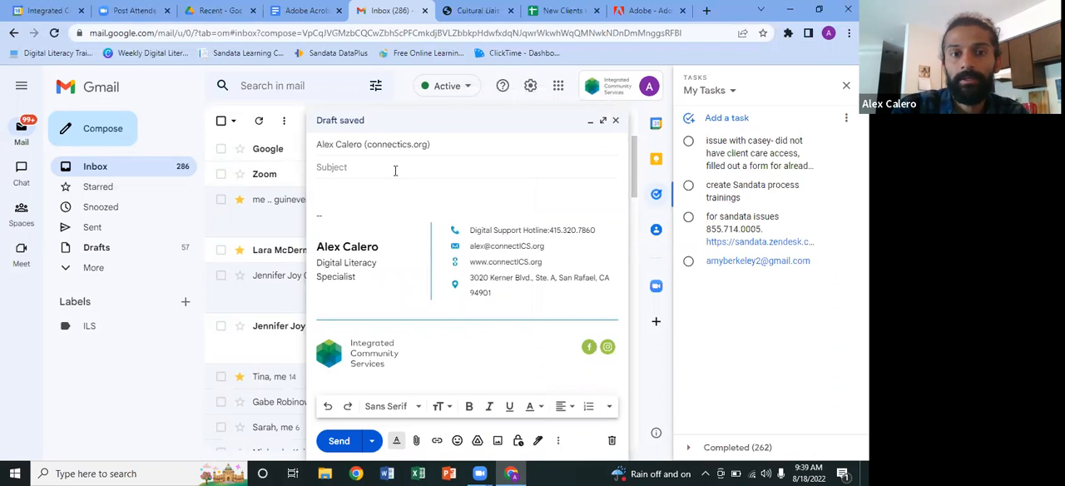
Step: Enter "Signed job description" as the message subject, correcting the capitalization of "Signed"
text(SIgned job description)
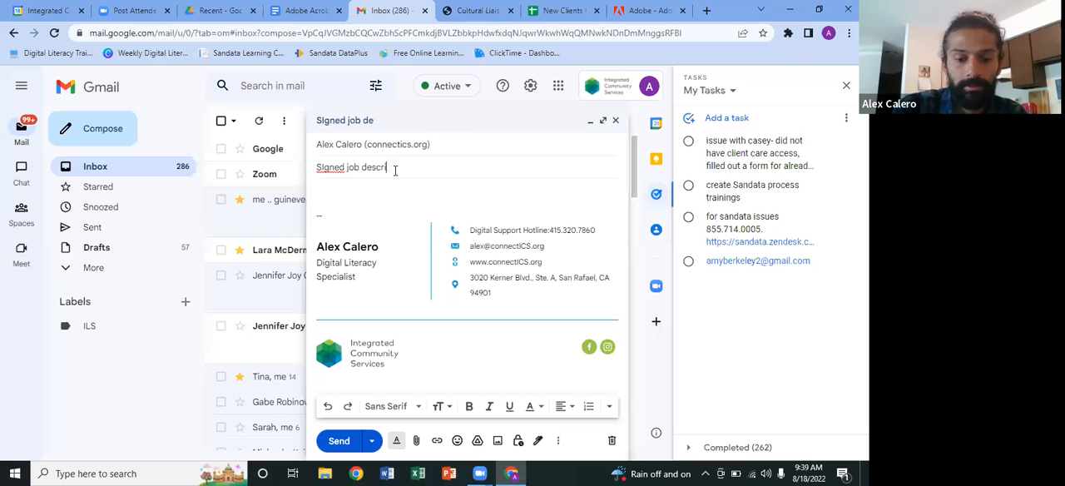
right_click(341, 168)
click(353, 179)
click(352, 190)
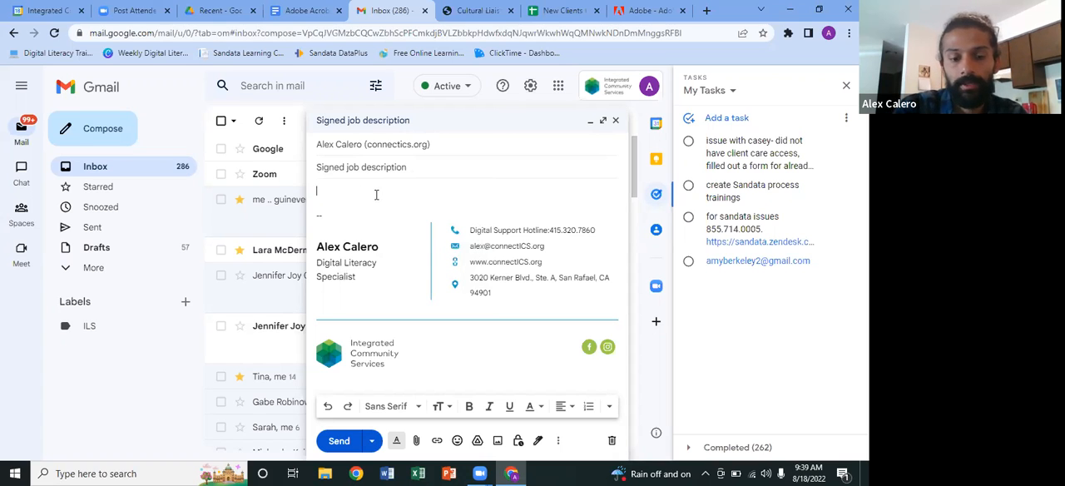
Step: Write the message body: "Hey," followed on a separate line by "Attached is the signed job description."
text(Hey)
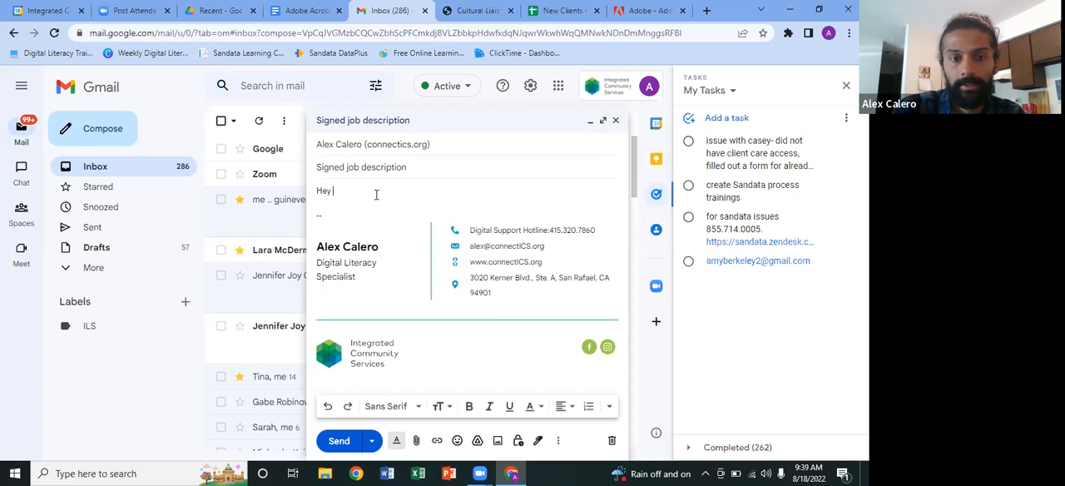
text(,)
key(Return)
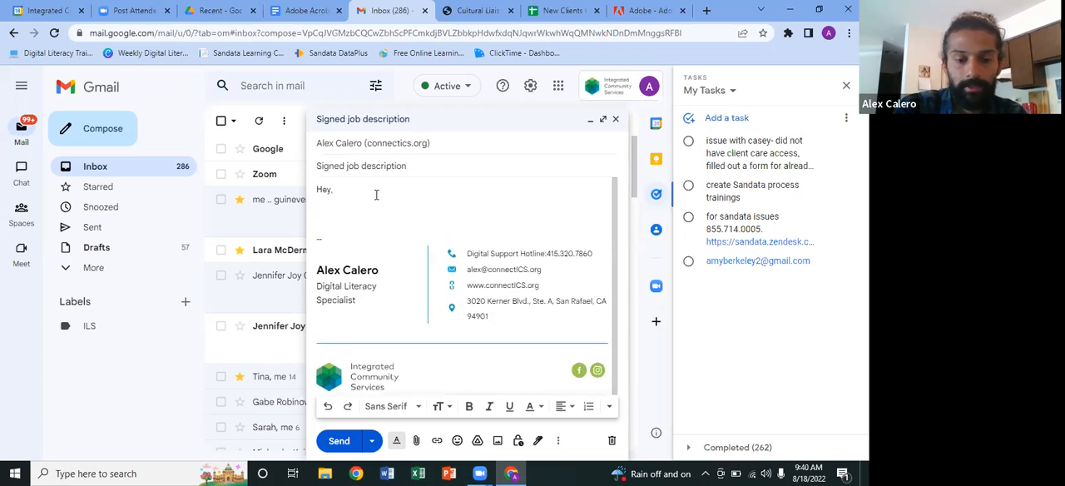
text(Attache)
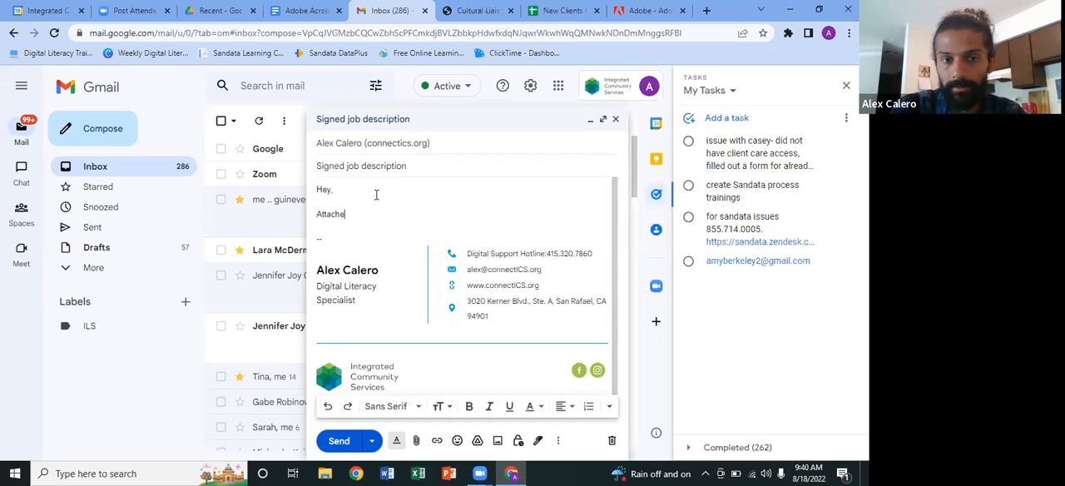
text(d is the signed contract)
text(gned job de)
text(scription.)
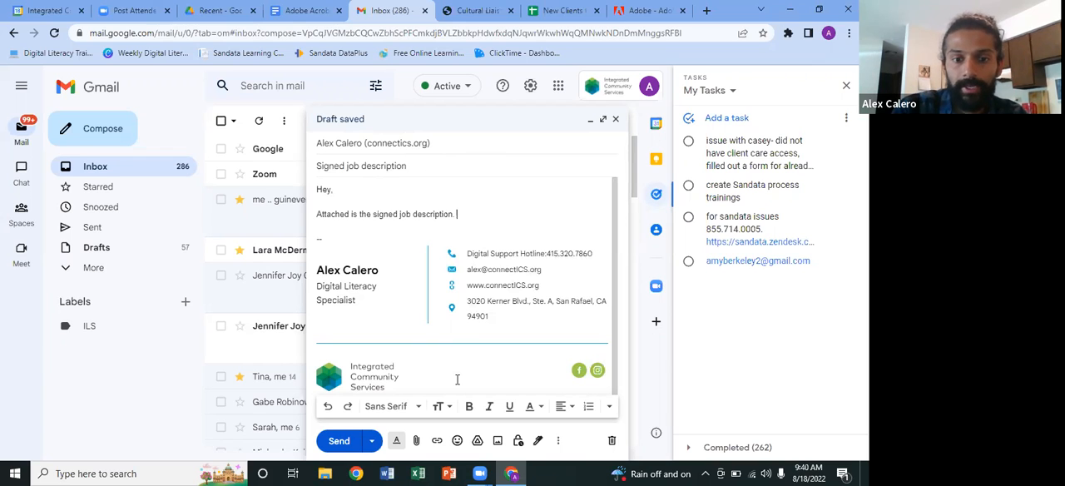
Step: Enlarge the message window, attach the "Job description Signed" PDF from Documents, and send the message
click(603, 122)
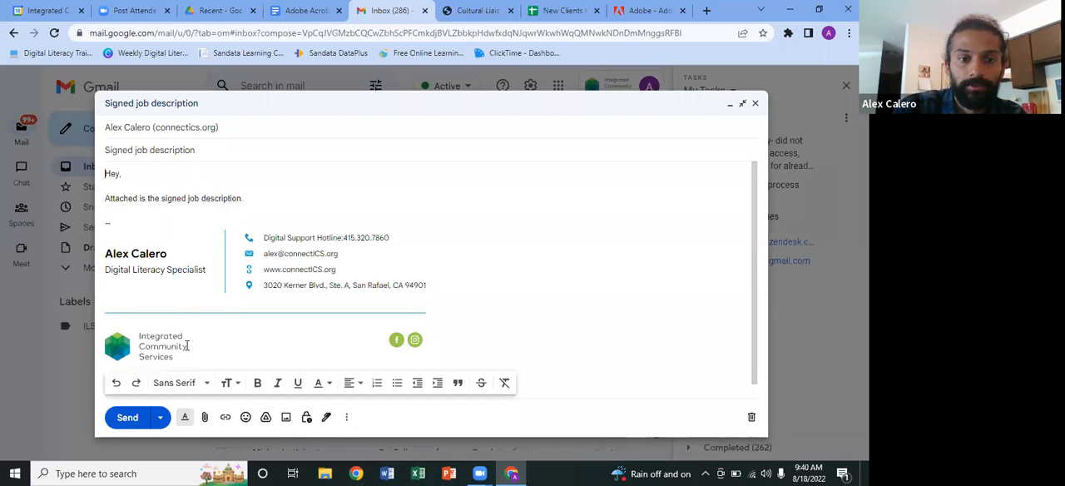
click(207, 418)
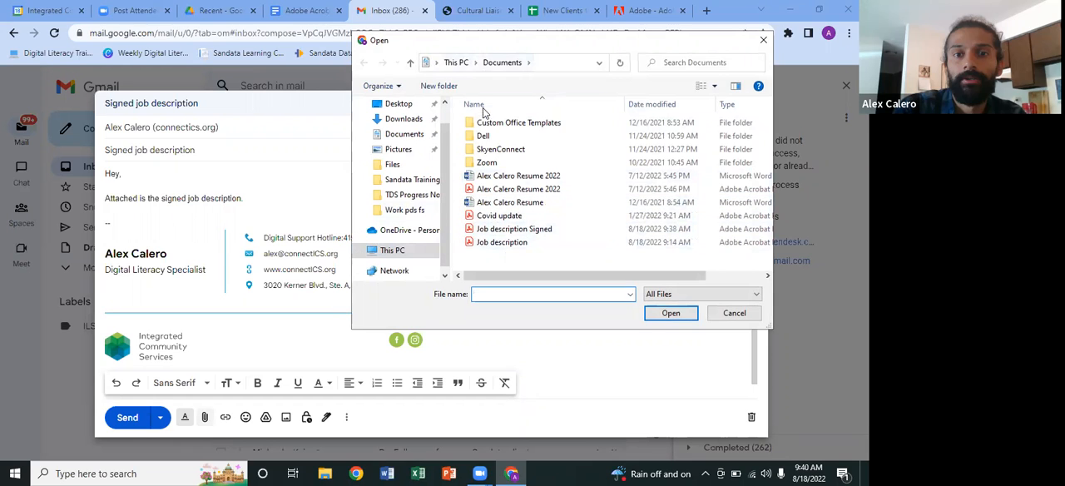
double_click(510, 230)
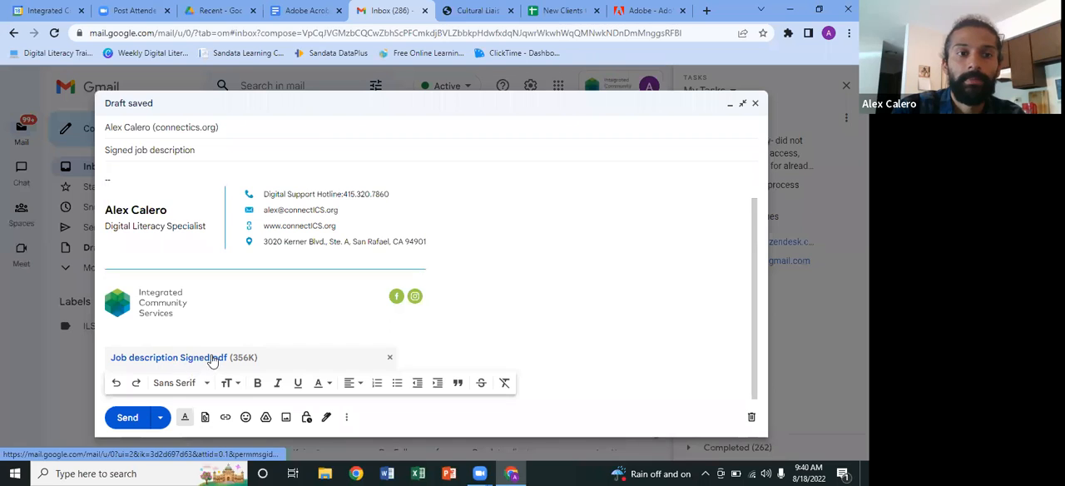
scroll(210, 327, up, 2)
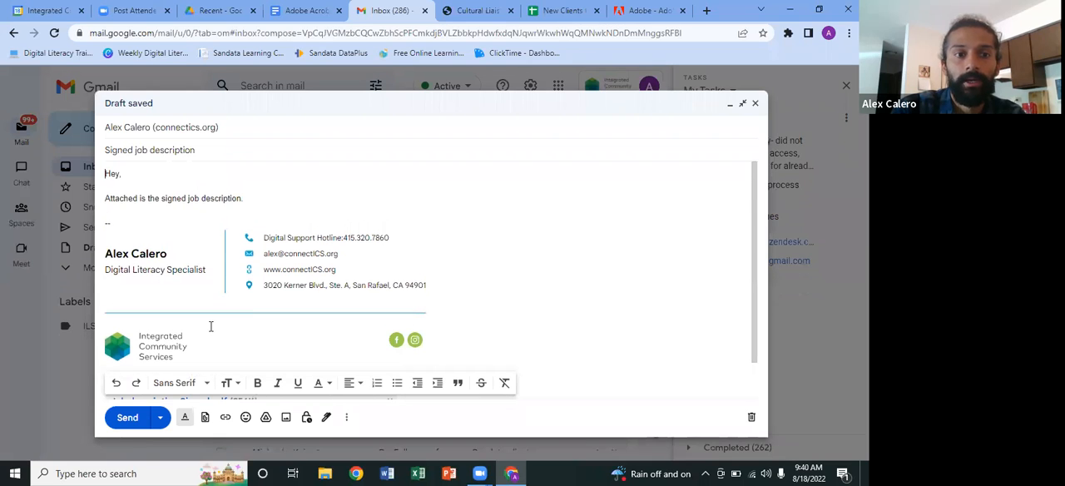
click(131, 418)
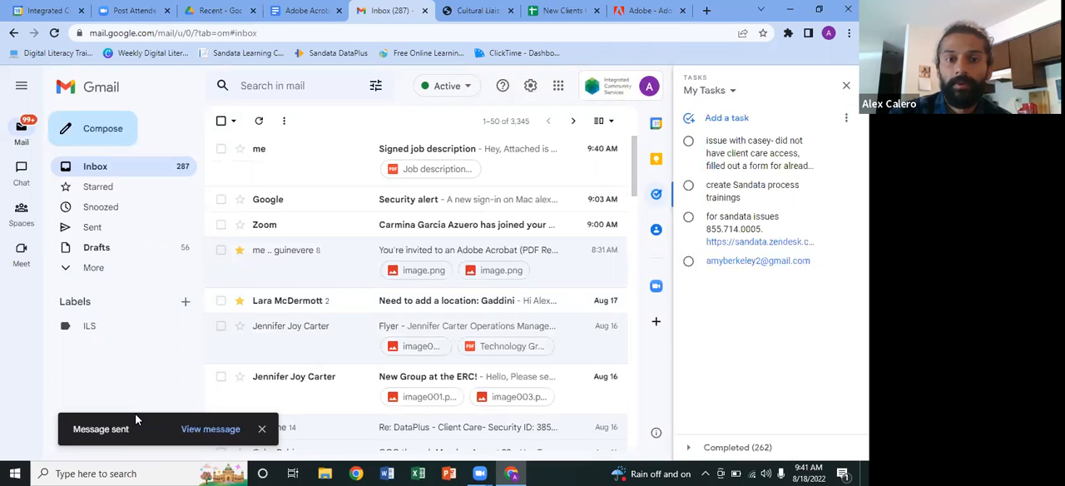
Step: Minimize Chrome, launch Adobe Acrobat from the desktop, and open the recent file "Job description Signed"
mouse_move(505, 472)
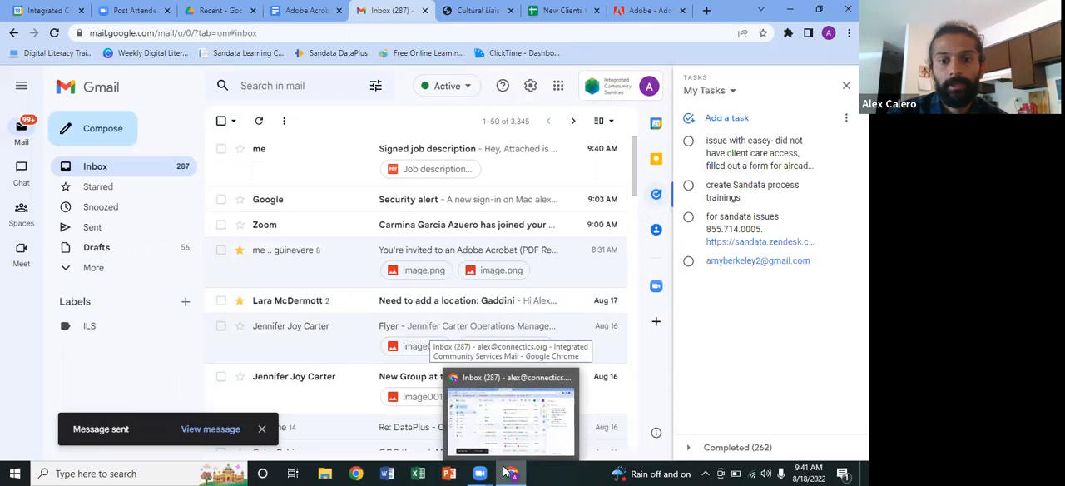
click(507, 472)
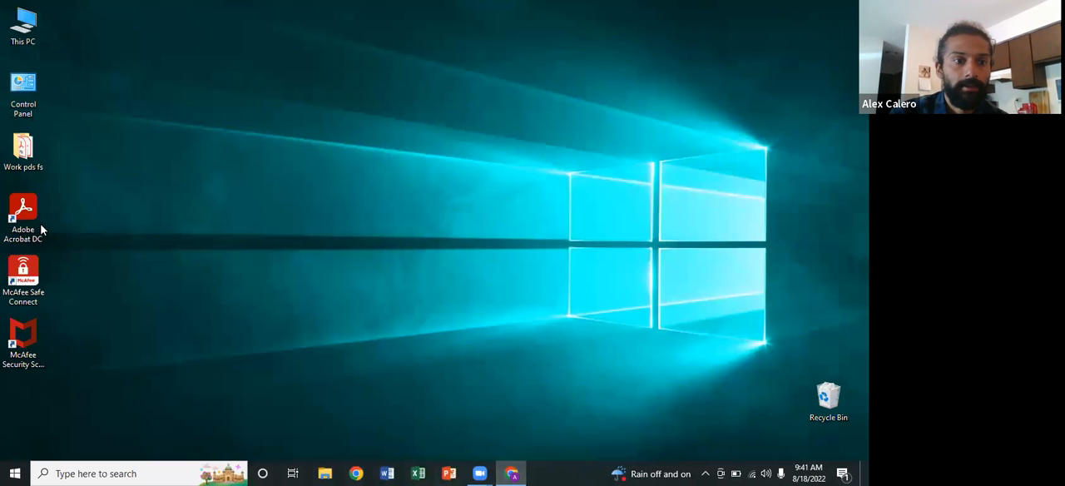
double_click(40, 228)
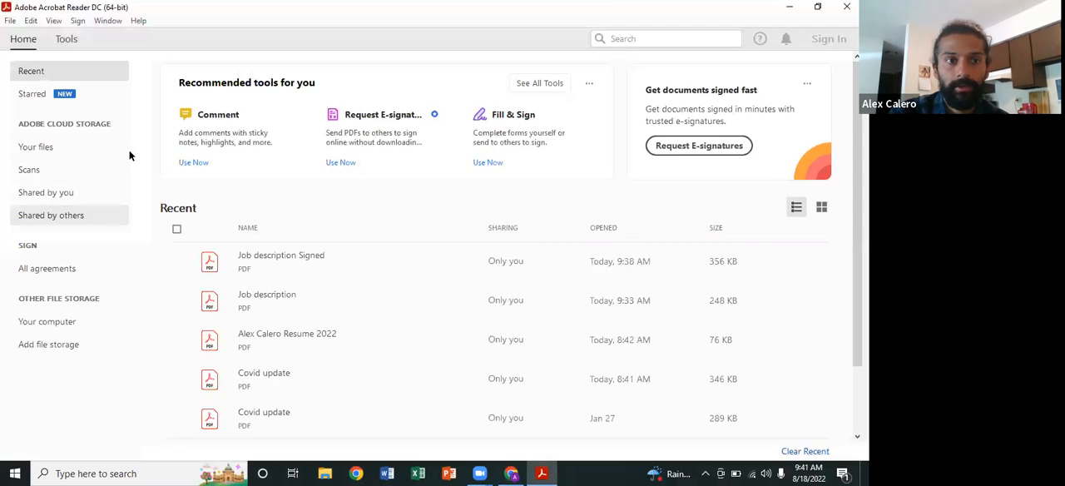
click(66, 37)
click(25, 39)
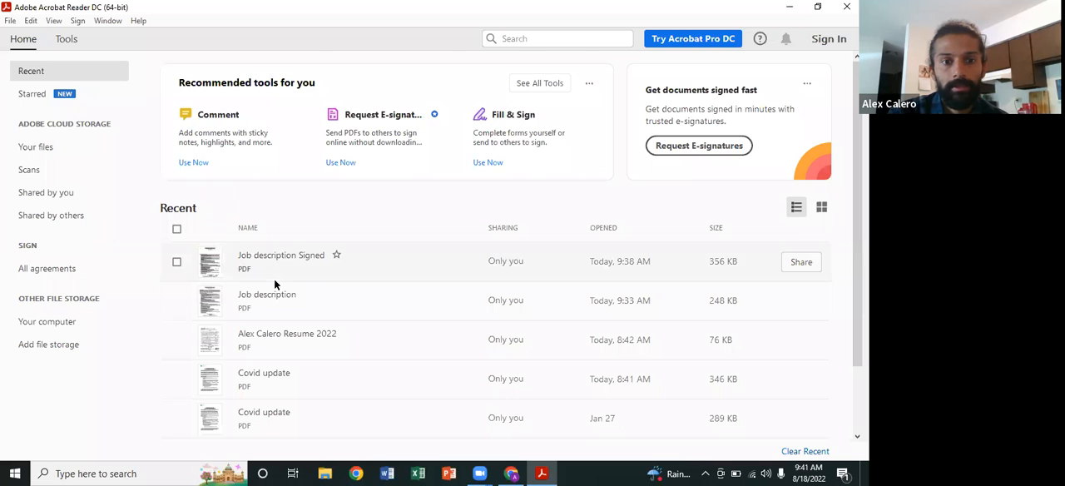
click(298, 265)
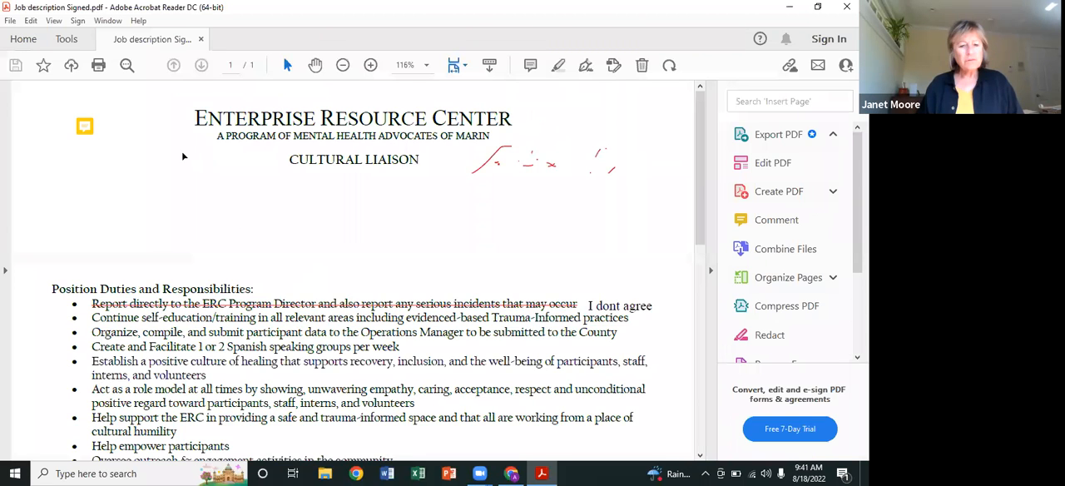
Step: Show the overview of available Acrobat tools and open the Comment tool for the signed job description
click(66, 38)
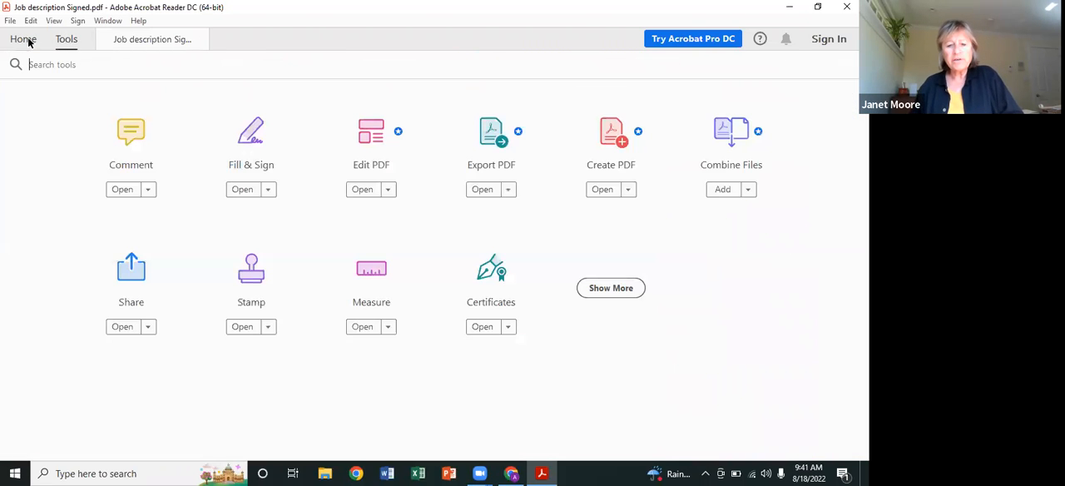
click(23, 39)
click(66, 39)
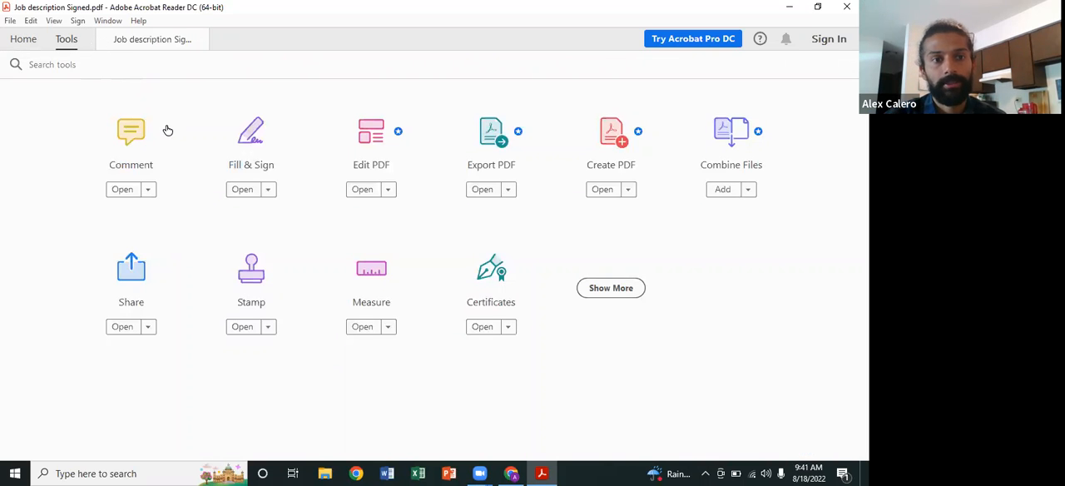
click(139, 152)
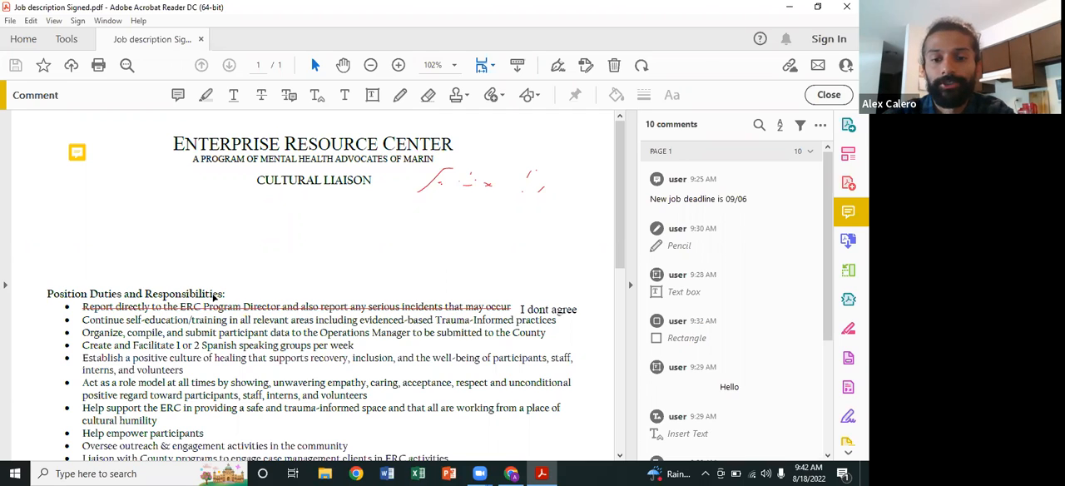
Step: Switch to Gmail in Chrome, search the mail for "invited", and open the Adobe Acrobat (PDF Reader) training invitation
click(511, 473)
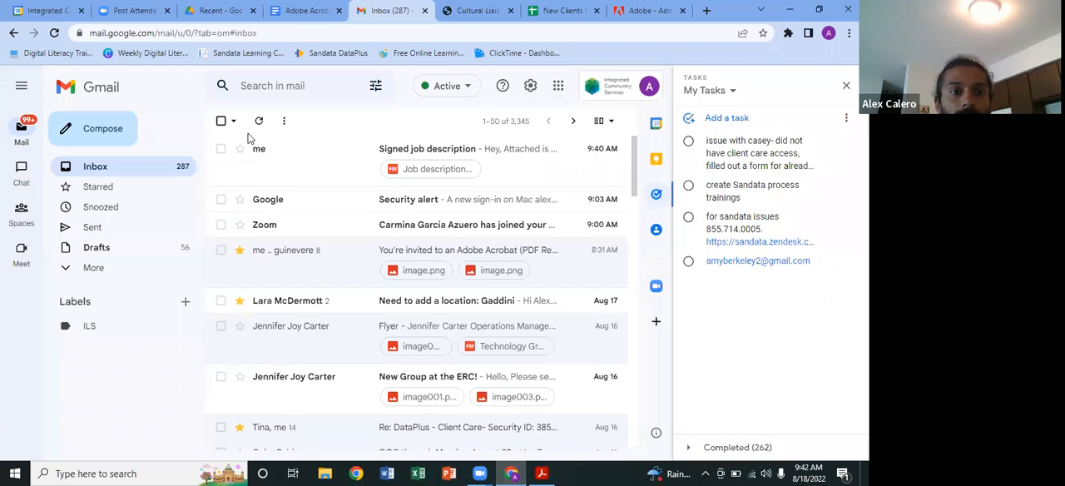
click(327, 86)
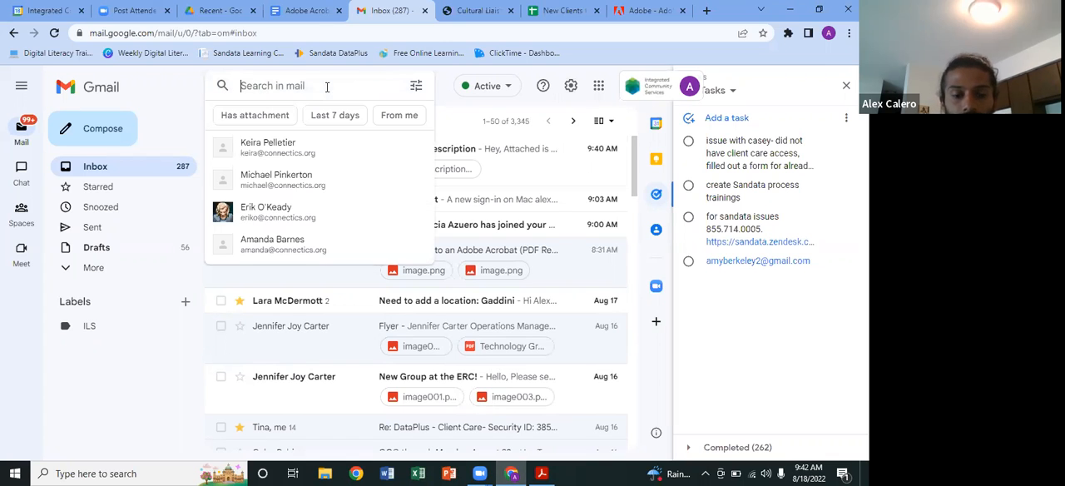
text(your)
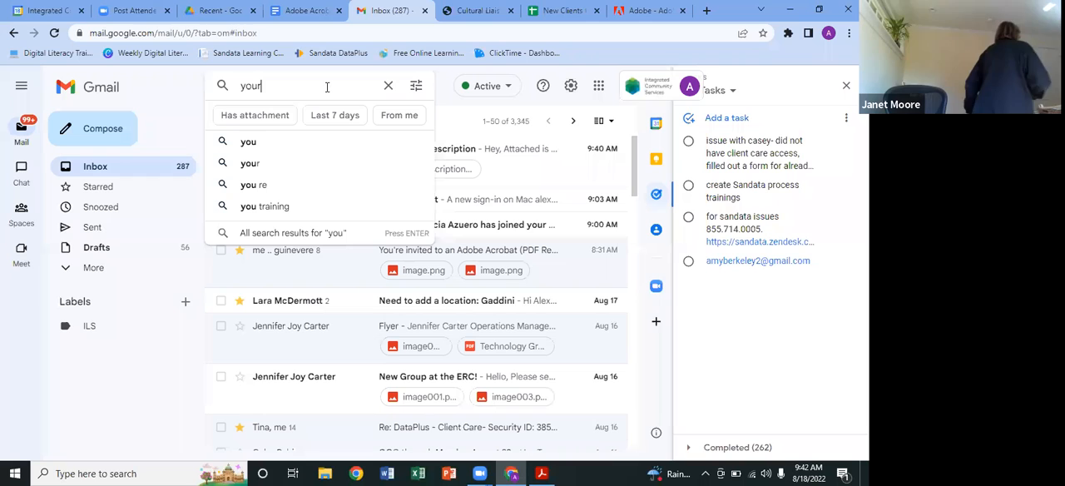
key(BackSpace)
key(BackSpace)
key(BackSpace)
text(invited)
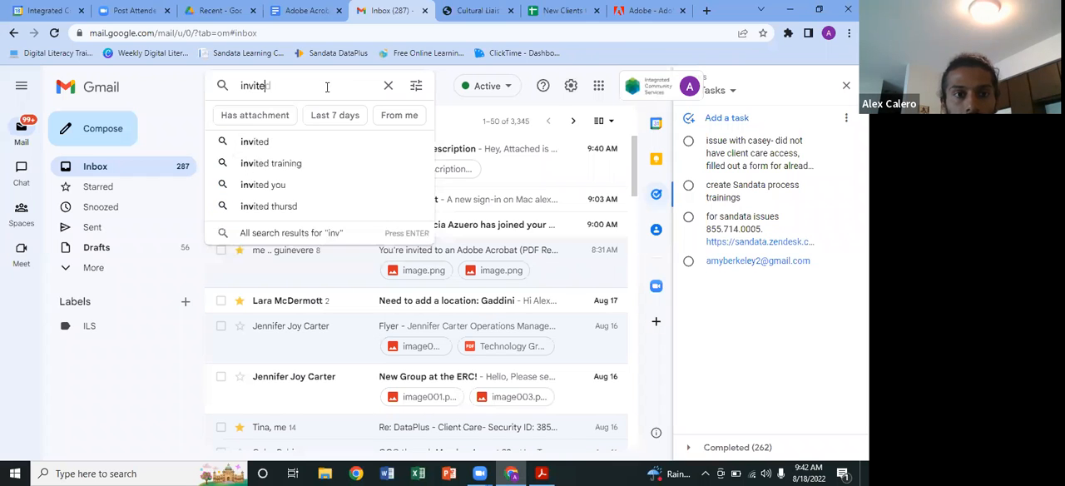
key(Return)
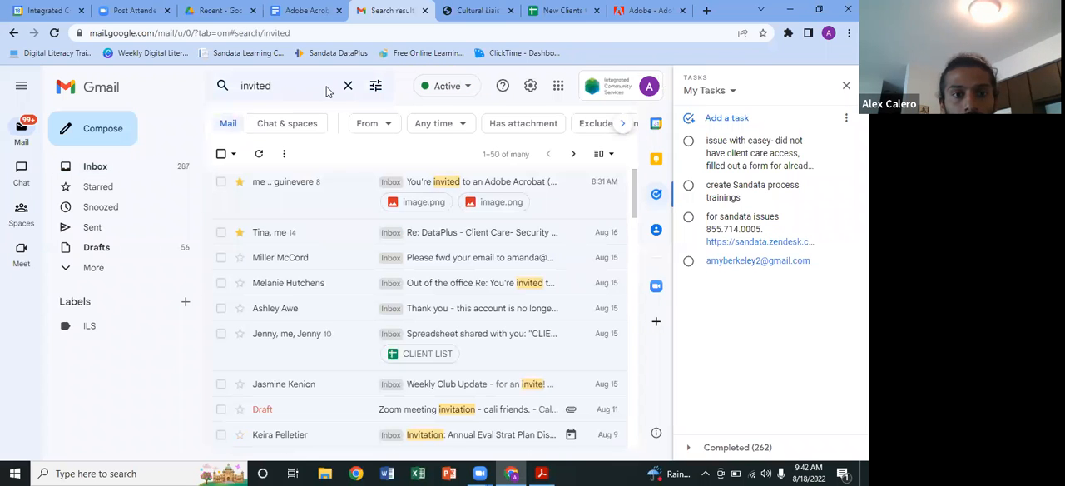
click(340, 194)
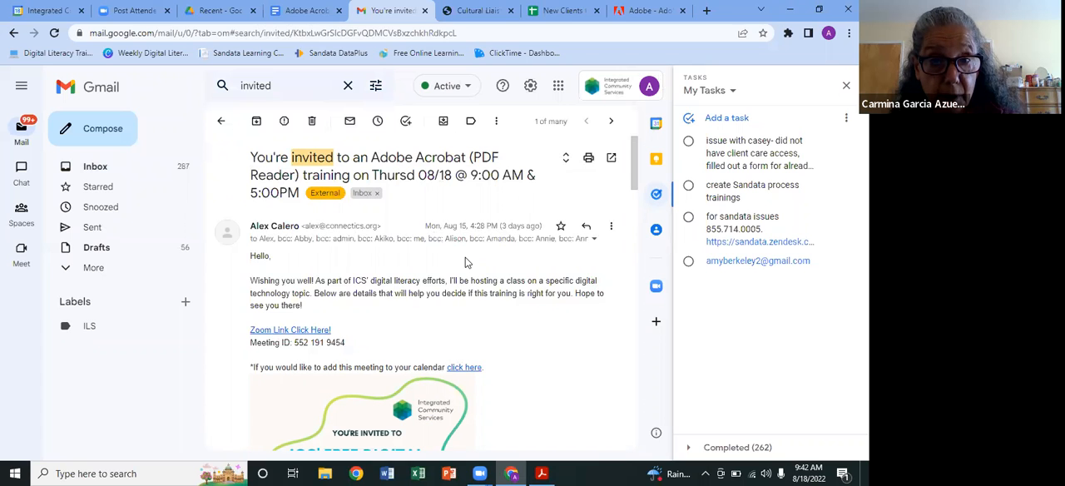
Step: Read through the training invitation, from the class flyer down to the "Previous training topic: Email Etiquette" section
scroll(466, 262, down, 2)
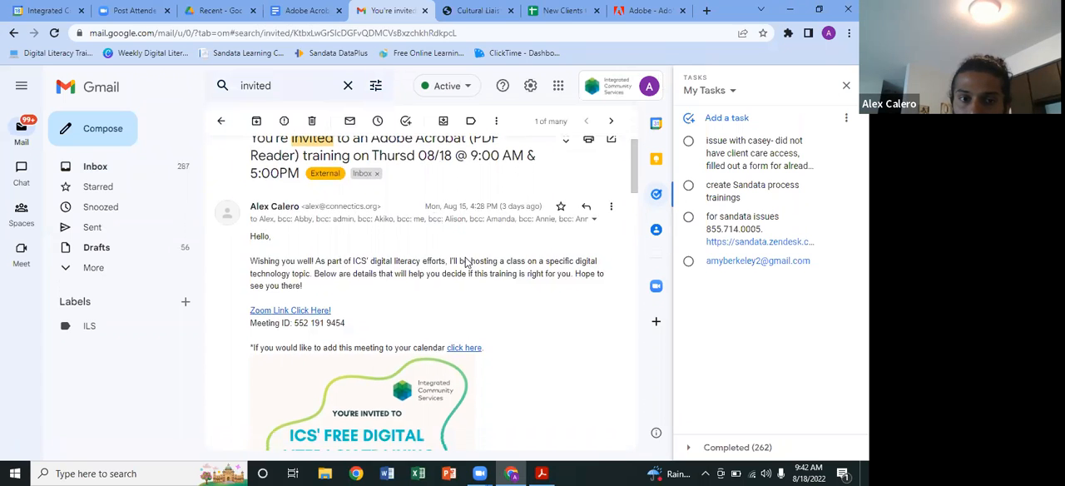
scroll(466, 262, down, 1)
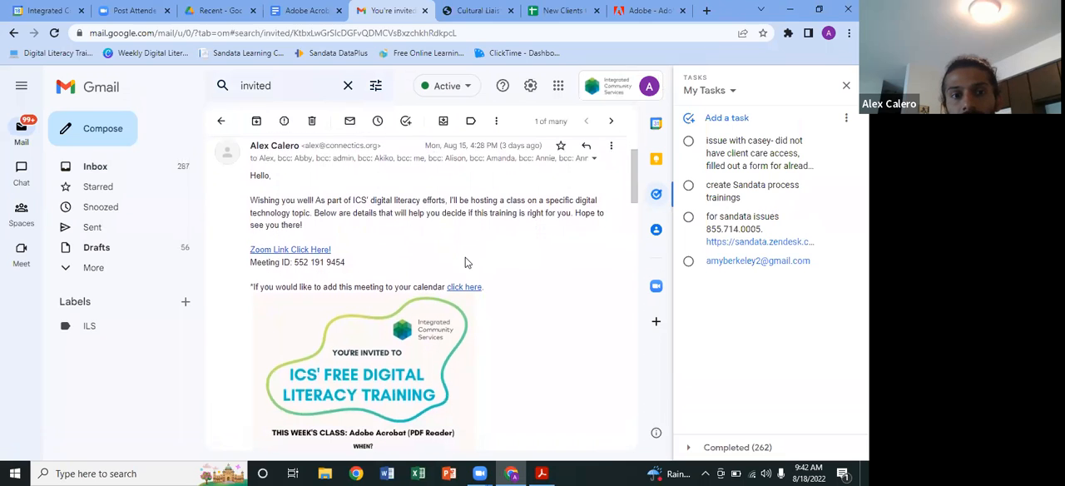
scroll(466, 262, down, 3)
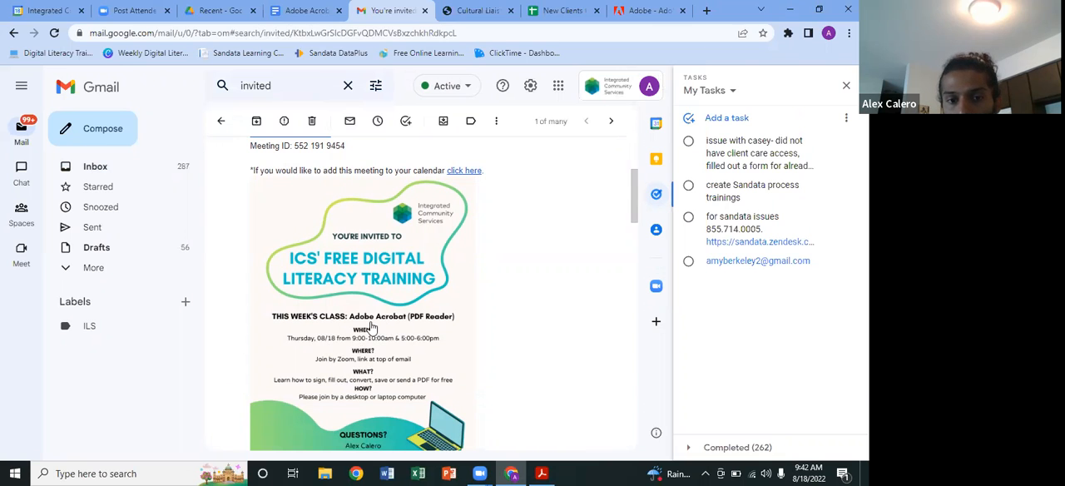
scroll(386, 348, down, 2)
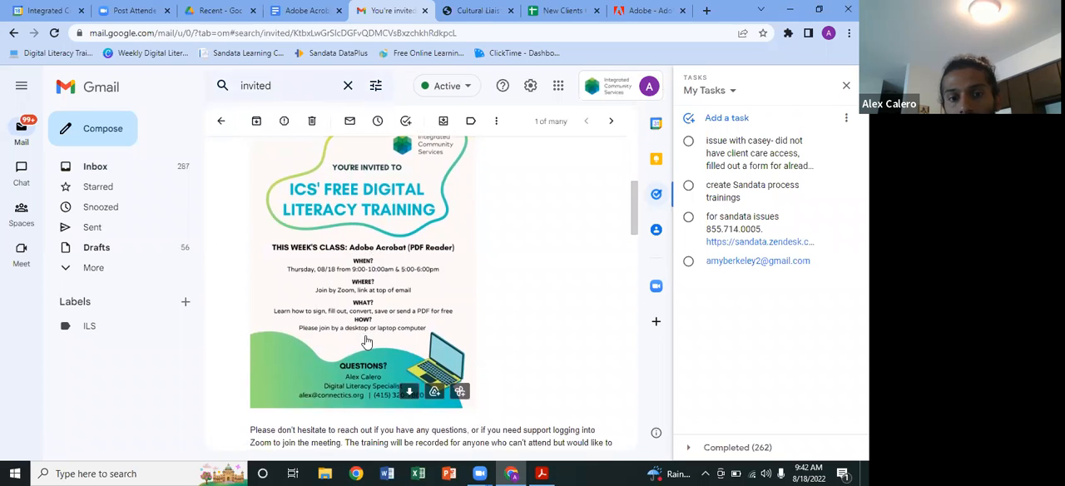
scroll(366, 341, down, 3)
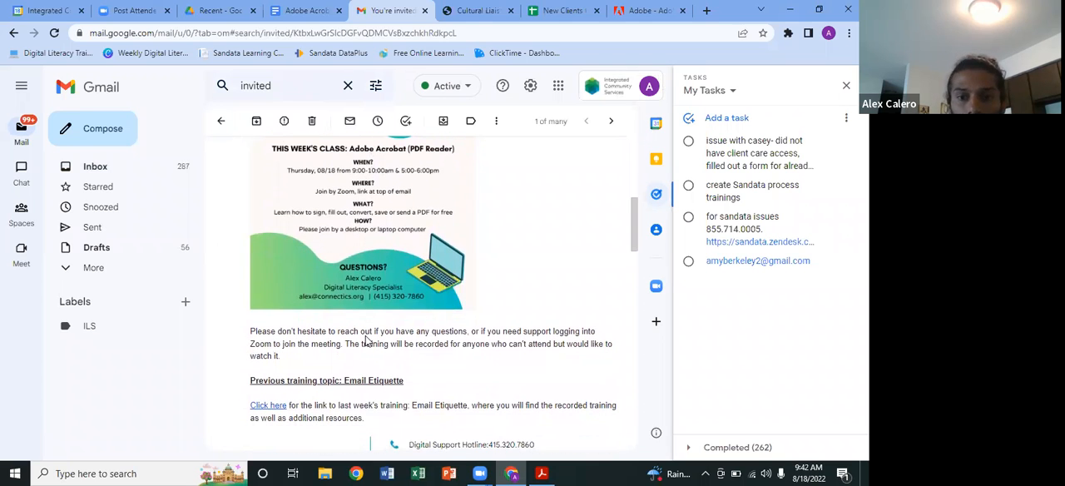
scroll(366, 340, down, 2)
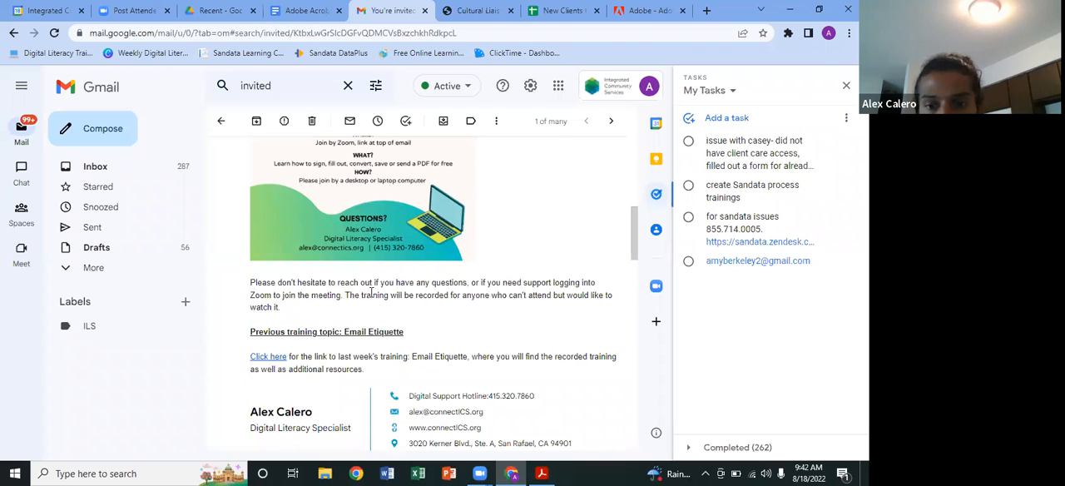
scroll(314, 333, down, 2)
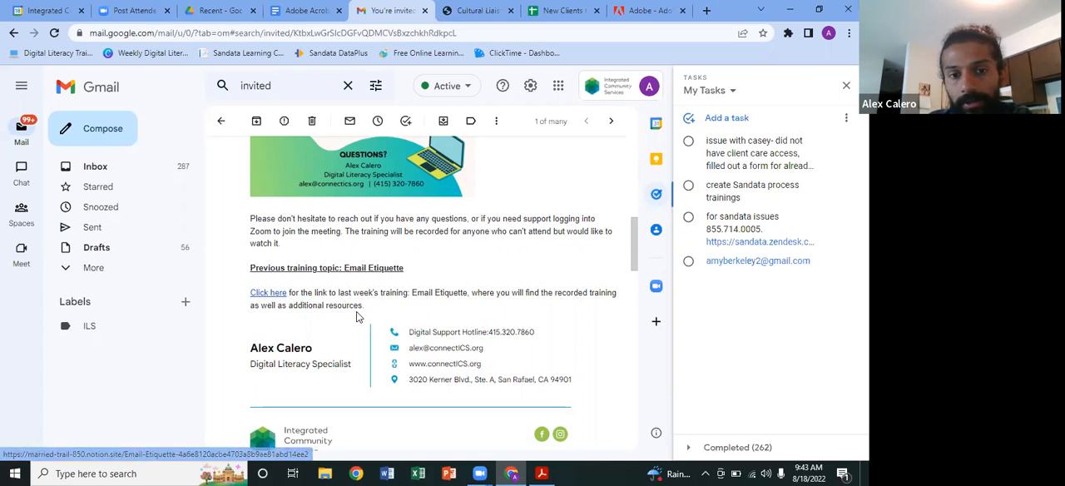
Step: Open the link to last week's Email Etiquette training and review the resources and agenda on its page
click(276, 298)
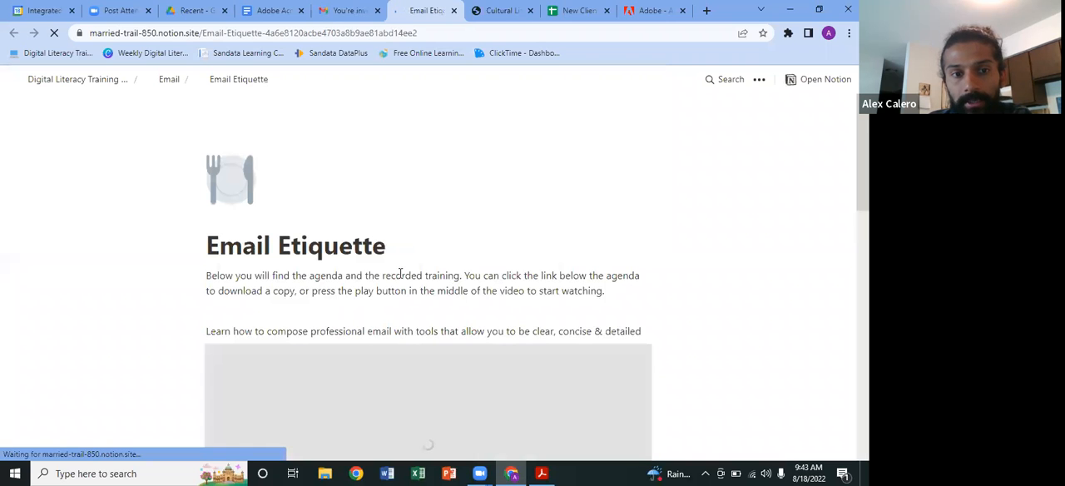
scroll(400, 274, down, 2)
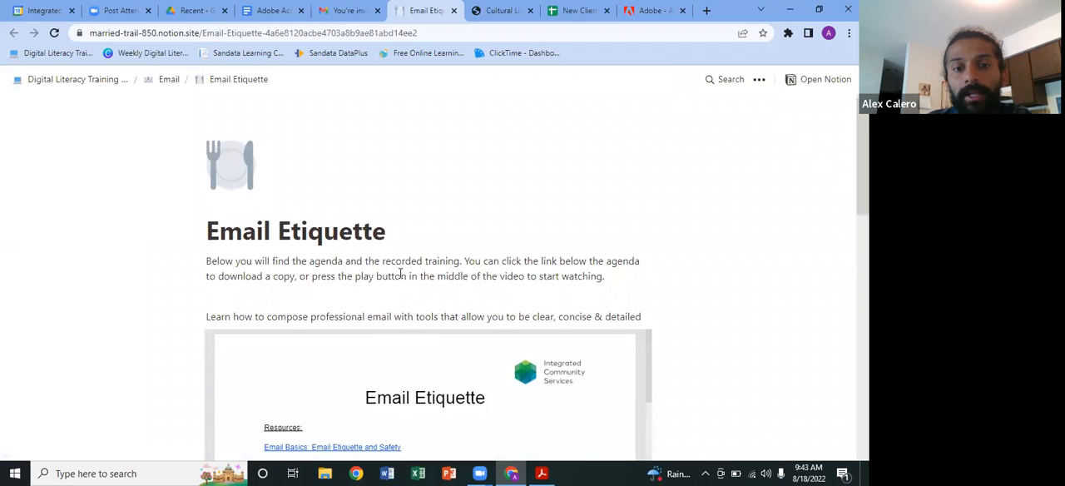
scroll(400, 274, down, 2)
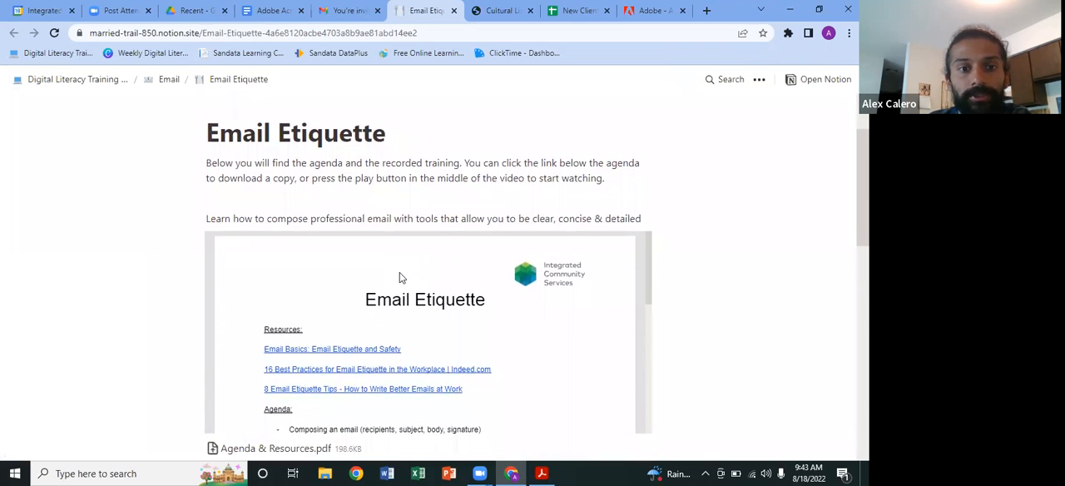
scroll(399, 278, down, 3)
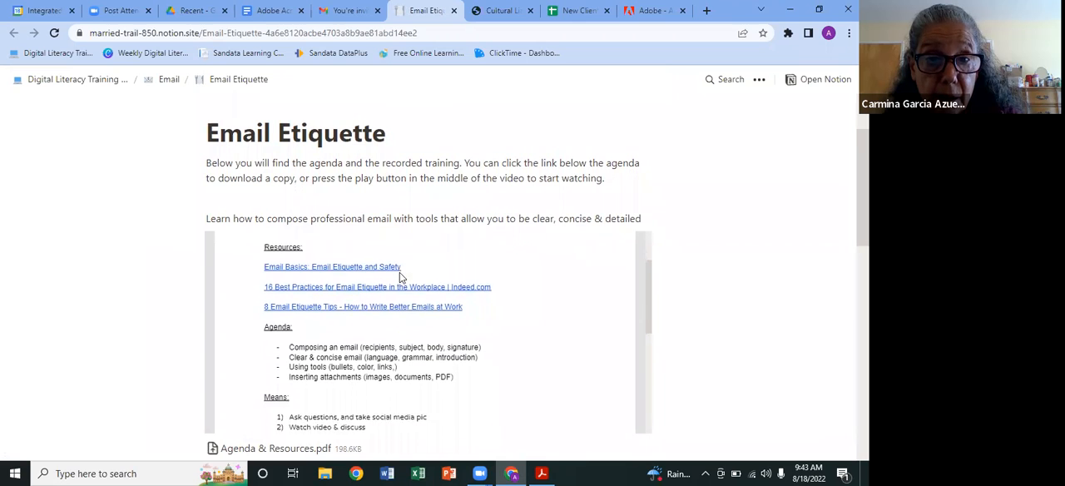
scroll(399, 277, down, 1)
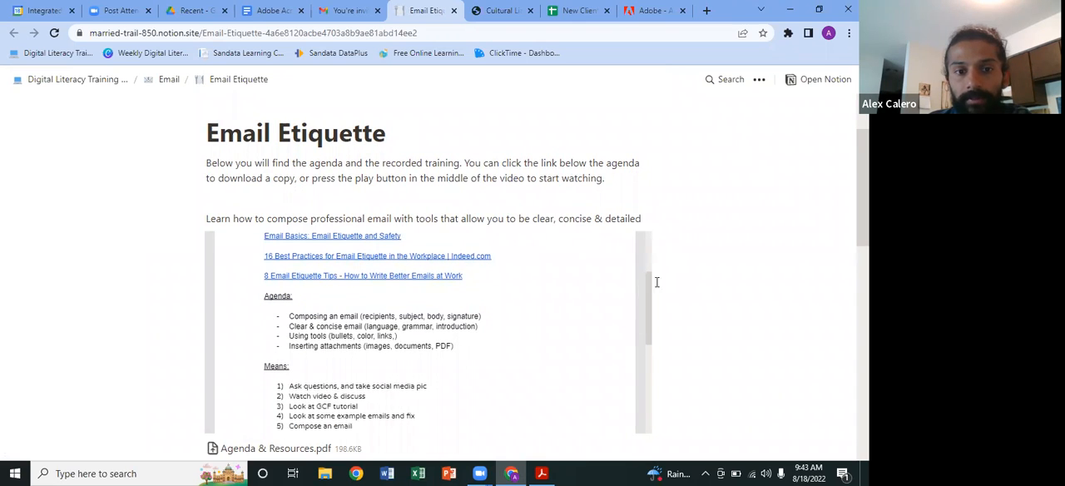
Step: Look through the two recorded training videos on the Email Etiquette page and close the page
scroll(669, 304, down, 5)
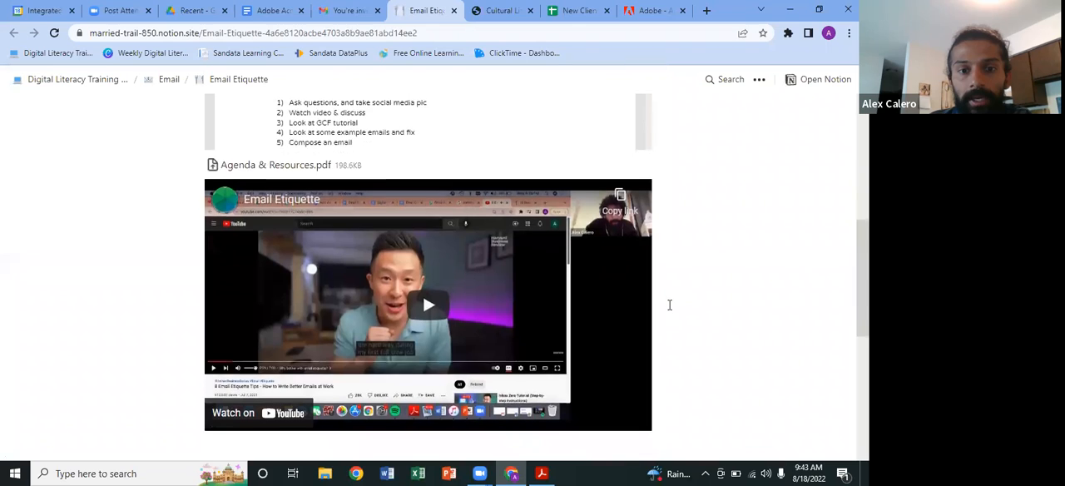
scroll(574, 299, down, 1)
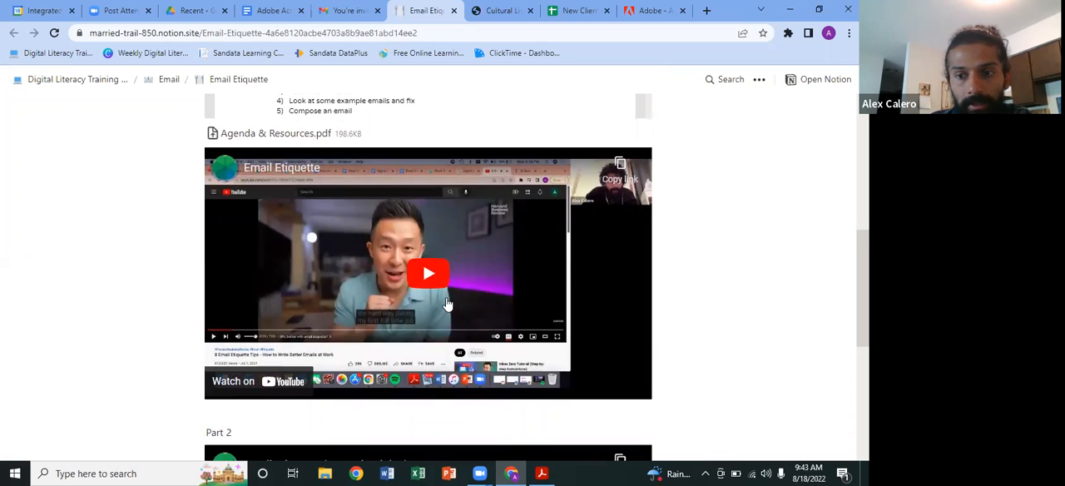
scroll(456, 311, down, 1)
scroll(456, 312, down, 5)
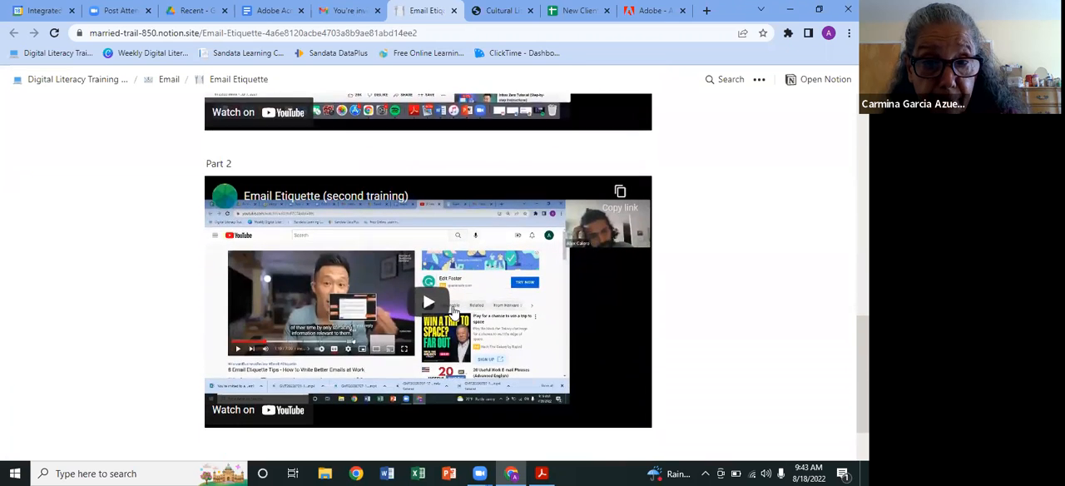
scroll(453, 313, up, 3)
scroll(453, 313, up, 10)
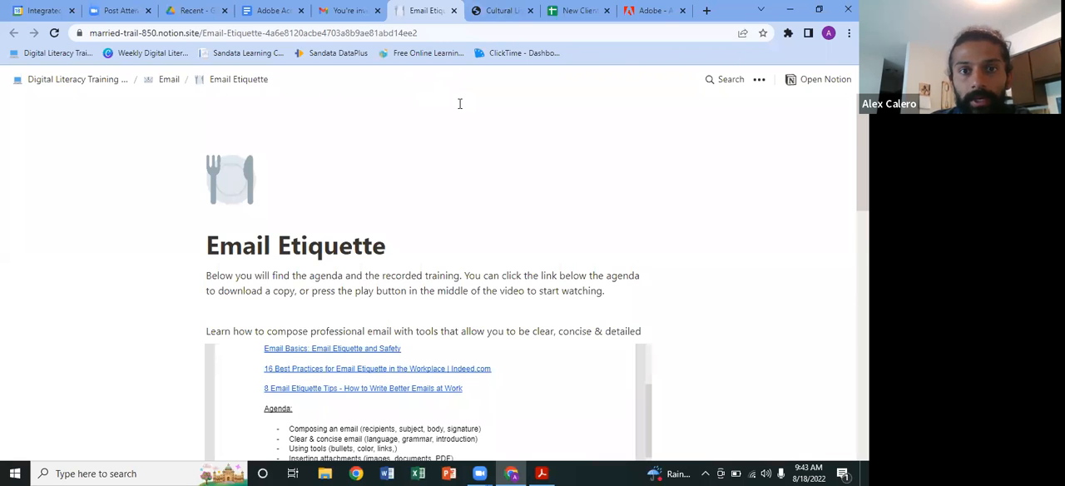
key(ctrl+w)
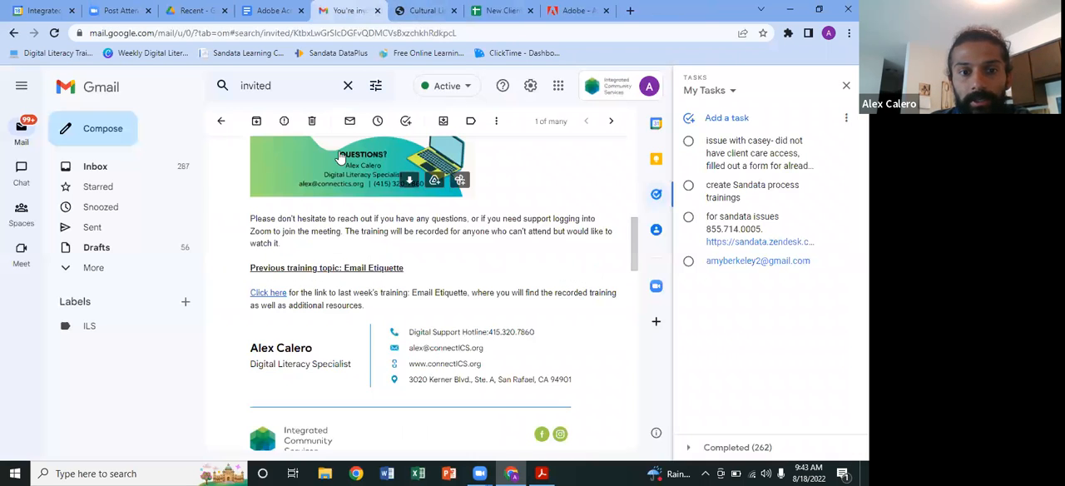
Step: Review the class flyer and the "Previous training topic: Email Etiquette" section in the invitation email
scroll(342, 248, up, 8)
scroll(343, 243, down, 8)
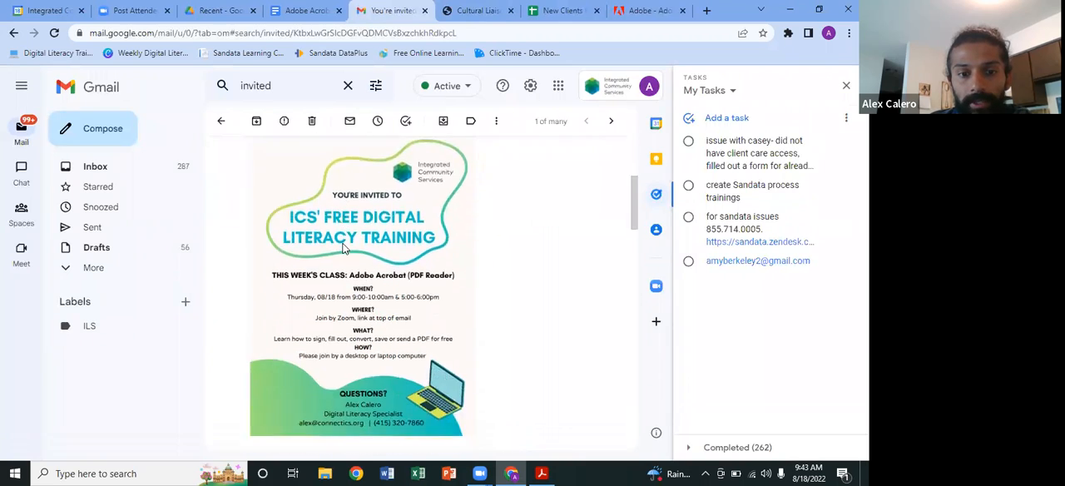
scroll(342, 243, down, 1)
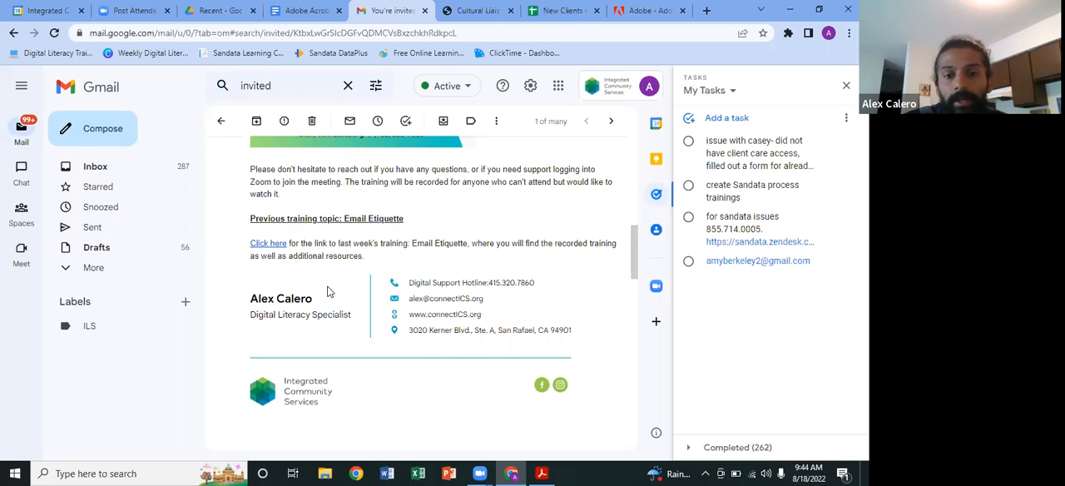
Step: Switch to Acrobat Reader, review the signed job description down to the Qualifications section, and minimize it
click(540, 473)
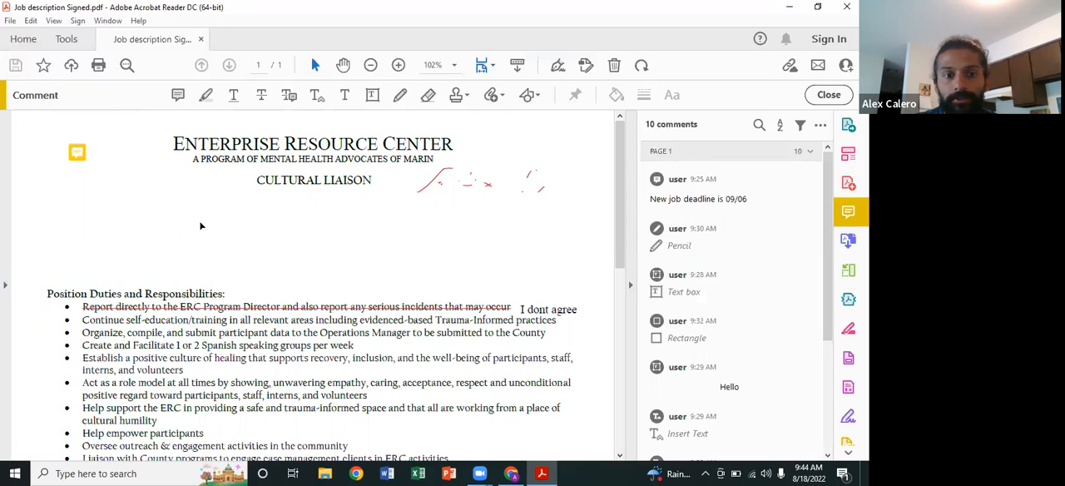
scroll(200, 223, down, 5)
scroll(200, 223, up, 5)
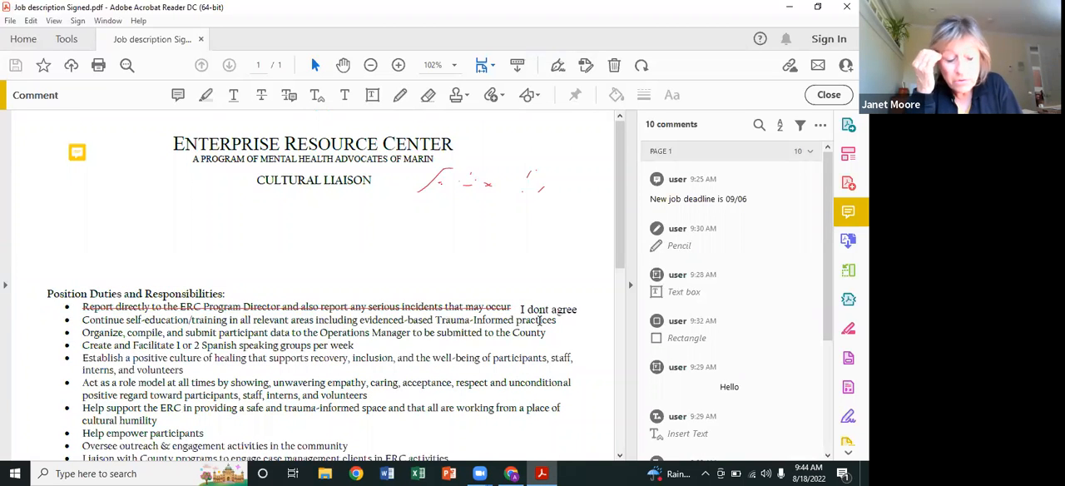
scroll(539, 321, down, 6)
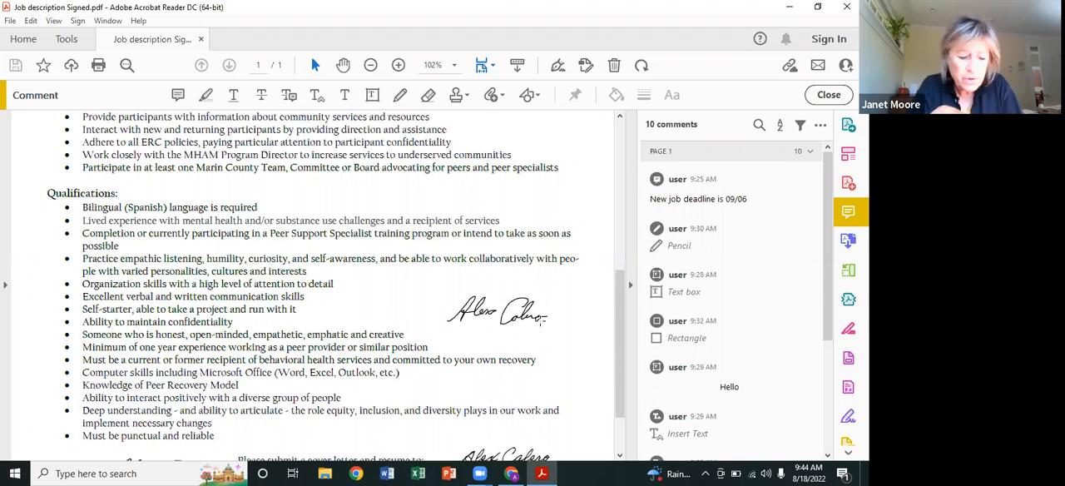
click(541, 472)
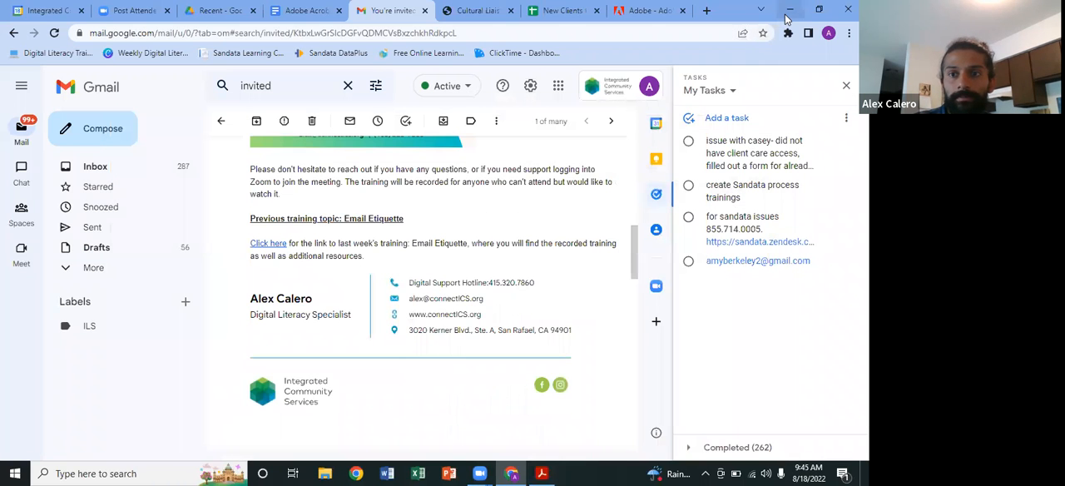
Step: Minimize Chrome, search Windows for "adobe", bring up Adobe Acrobat DC from the results, and close the search
click(788, 12)
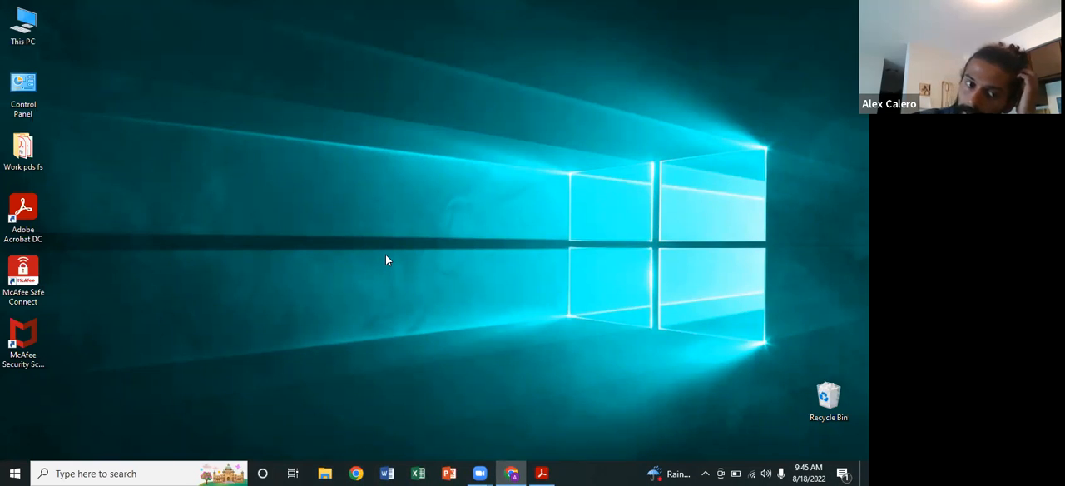
click(129, 472)
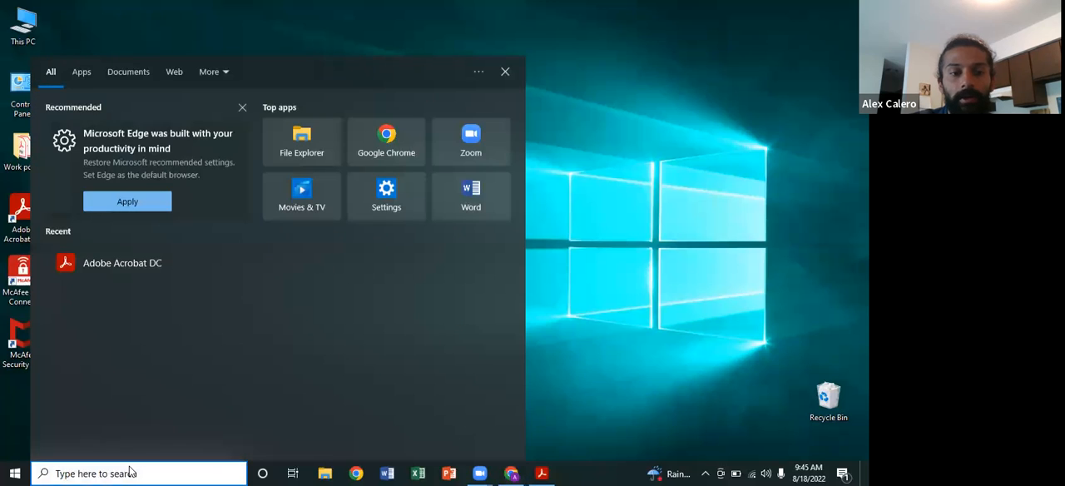
text(ad)
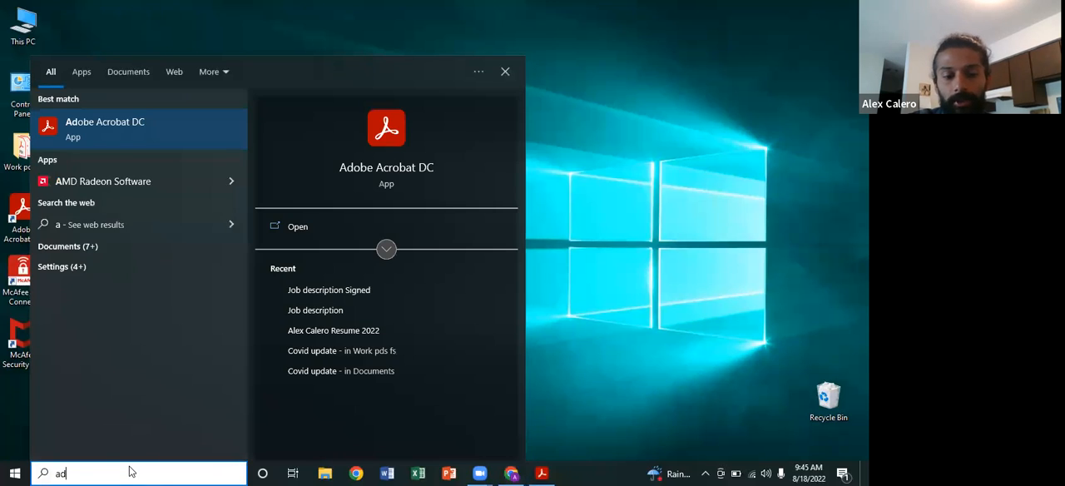
text(obe)
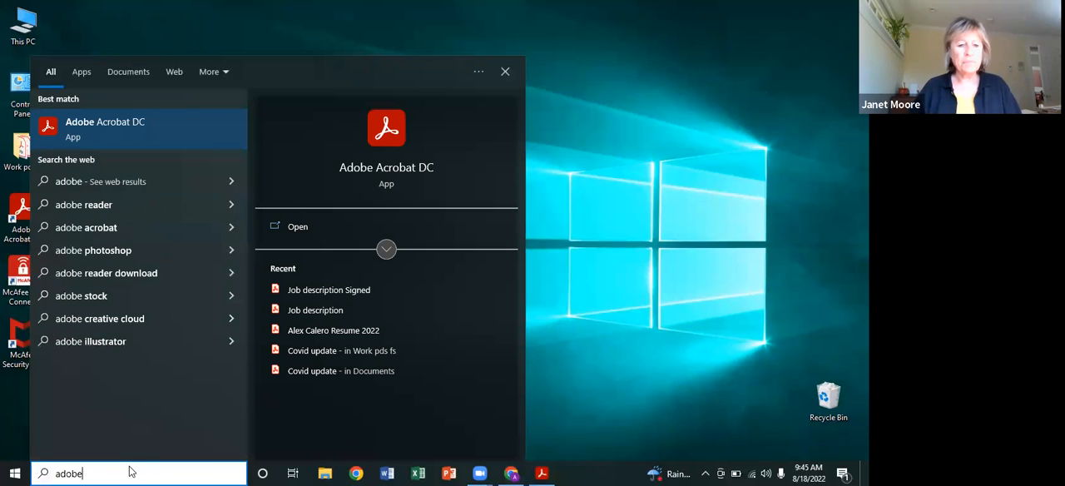
click(104, 125)
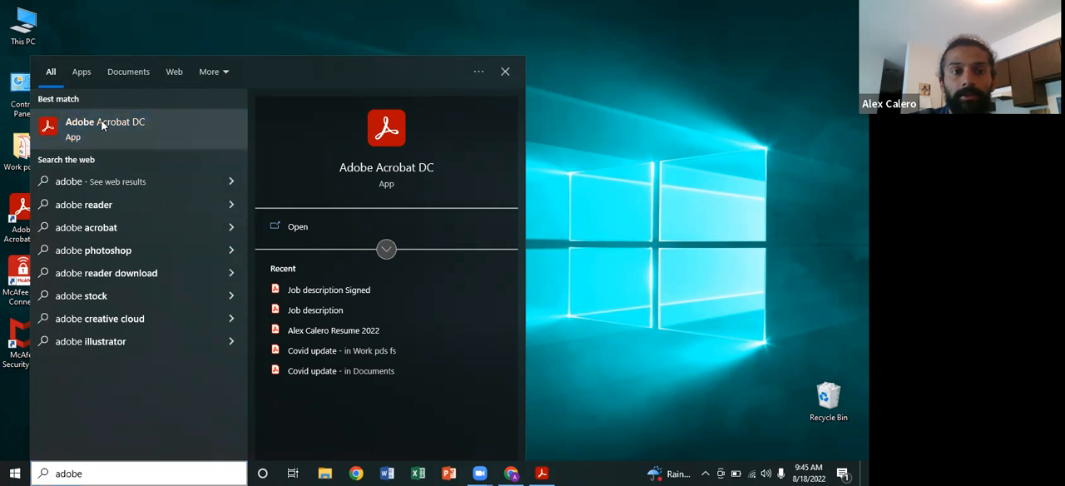
click(503, 74)
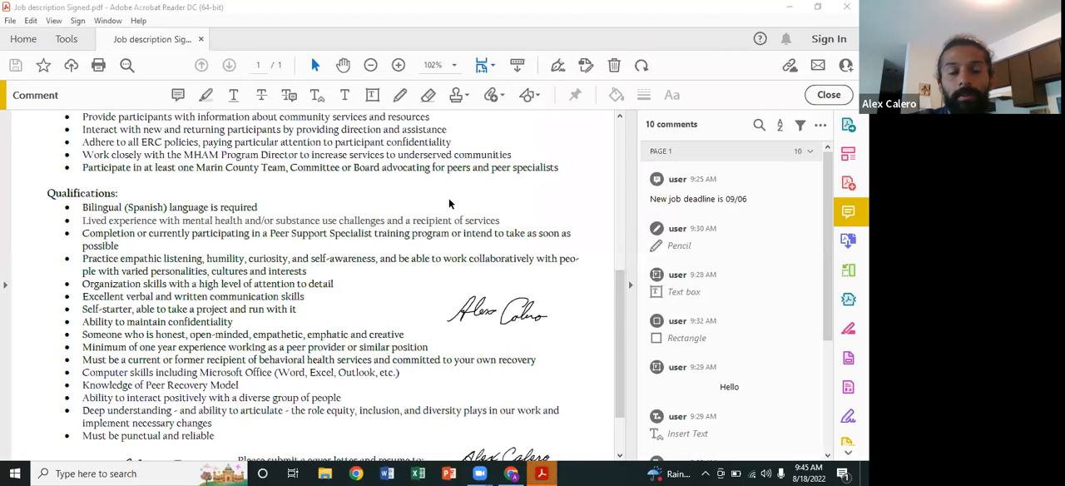
Step: Minimize Acrobat, switch to Chrome, and show the FREE download link in the Adobe Acrobat (PDF Reader) agenda document
click(545, 473)
click(543, 473)
click(543, 473)
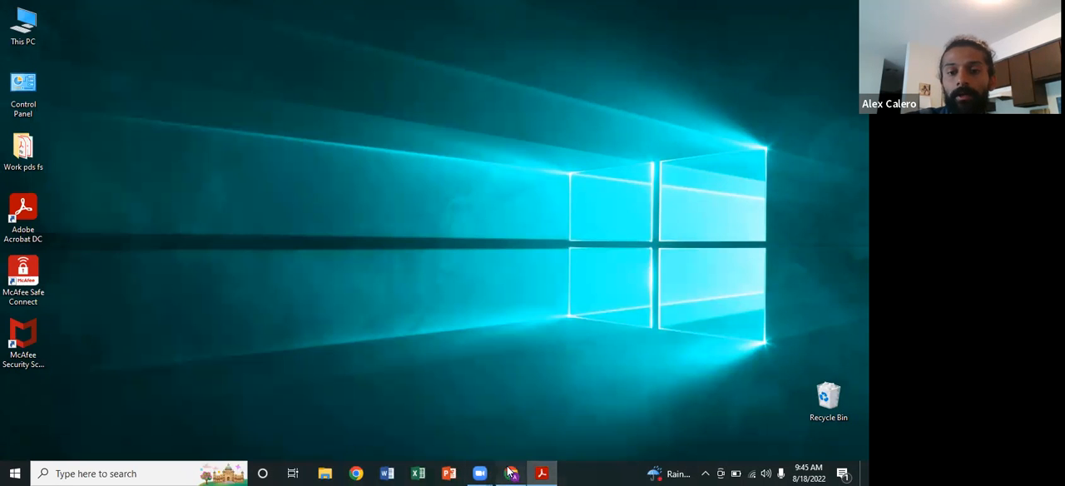
click(510, 473)
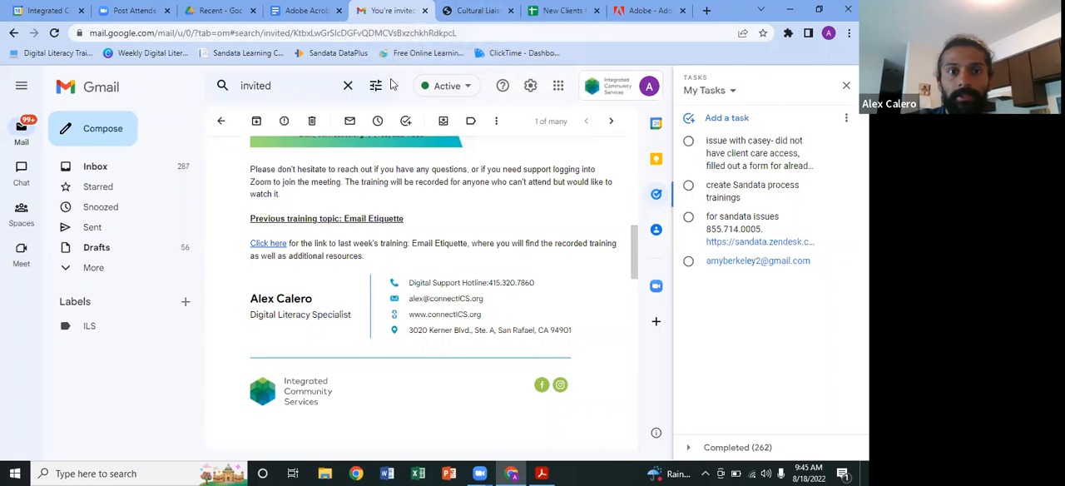
key(ctrl+shift+Tab)
click(408, 268)
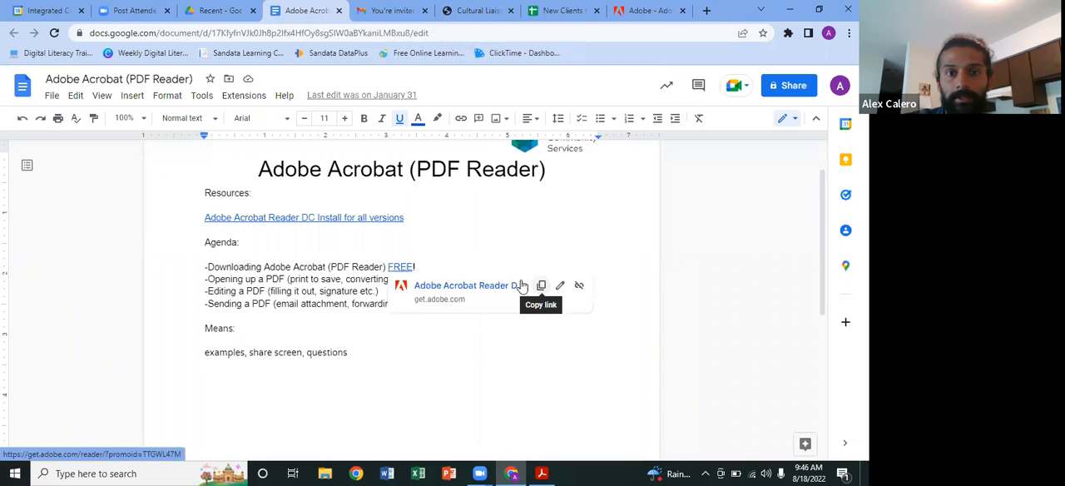
Step: Copy the address of the Acrobat Reader download page, get.adobe.com/reader/, and return to the training invitation in Gmail
click(649, 11)
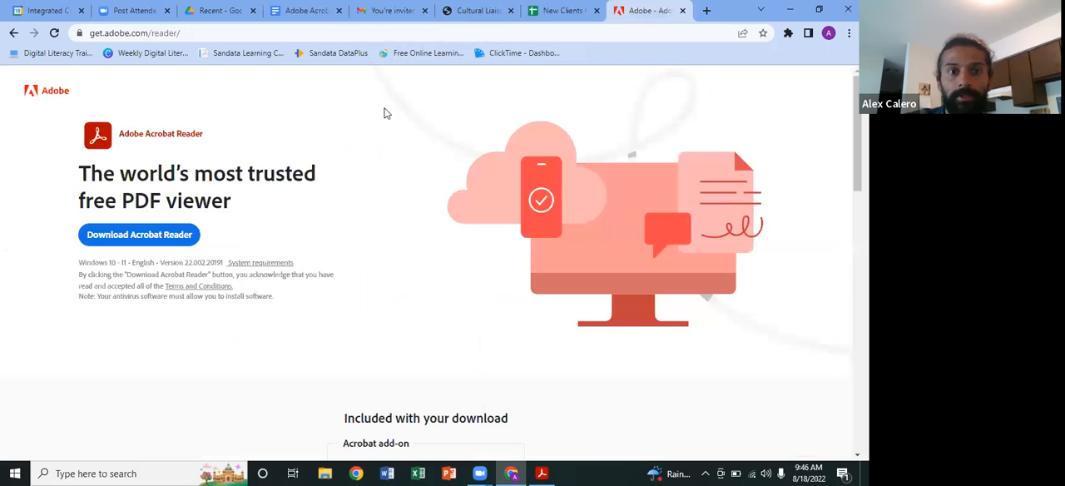
click(299, 33)
right_click(298, 32)
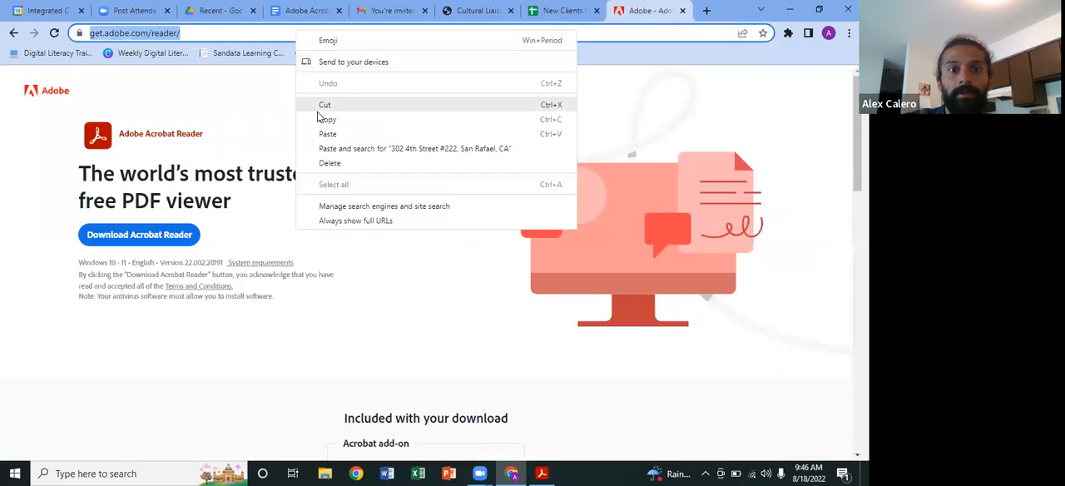
click(324, 124)
key(ctrl+4)
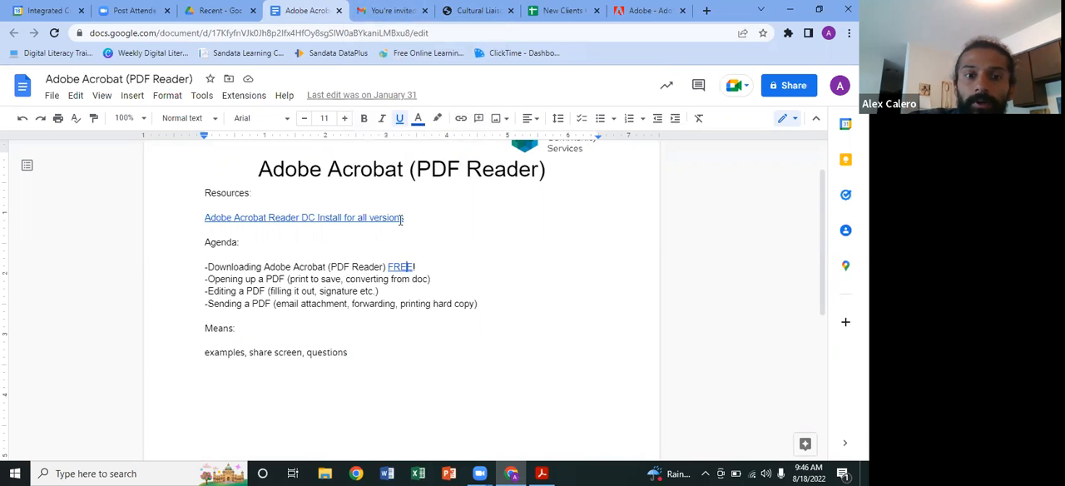
click(390, 10)
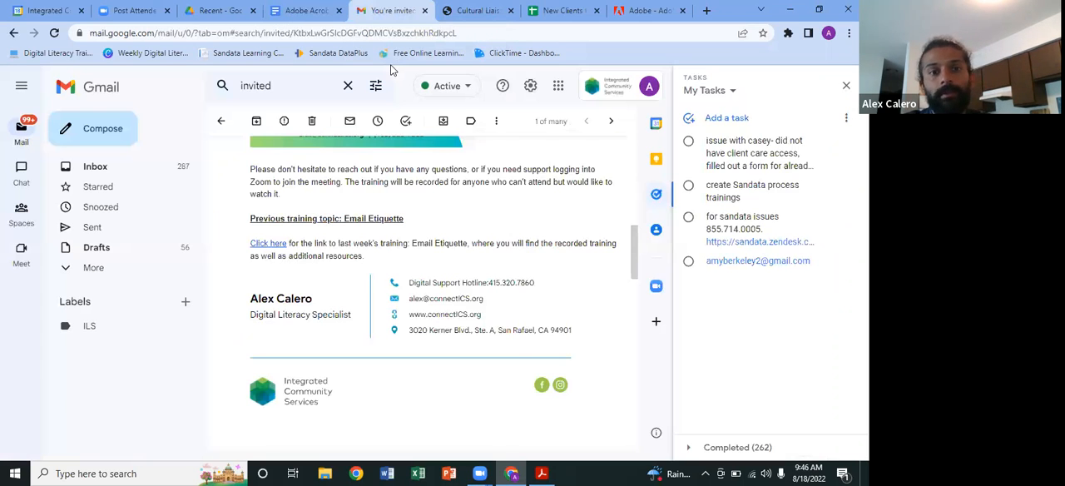